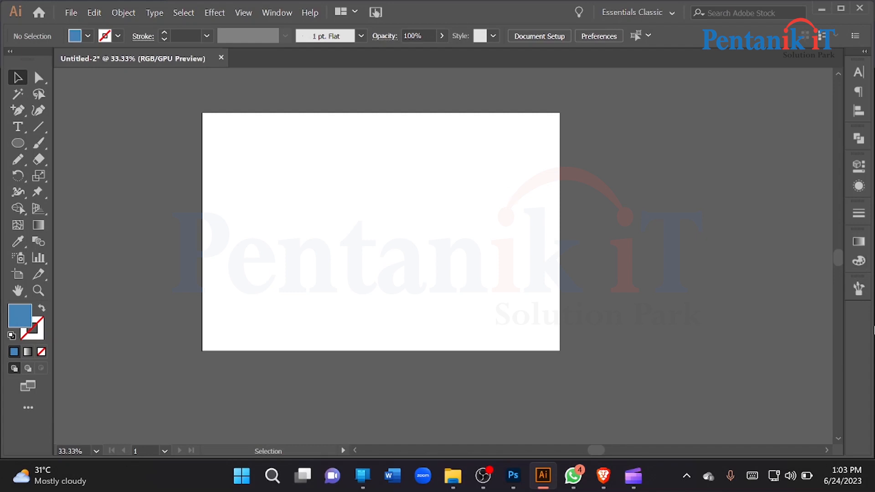
Show the document's brushes and examine the brush library list and the brush types available for a new brush
left_click(859, 288)
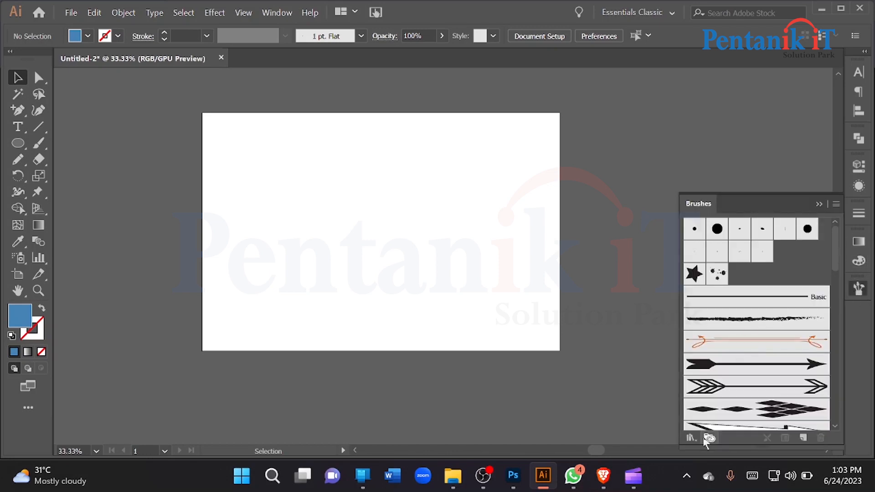
left_click(692, 441)
left_click(693, 441)
left_click(693, 440)
left_click(655, 393)
left_click(801, 437)
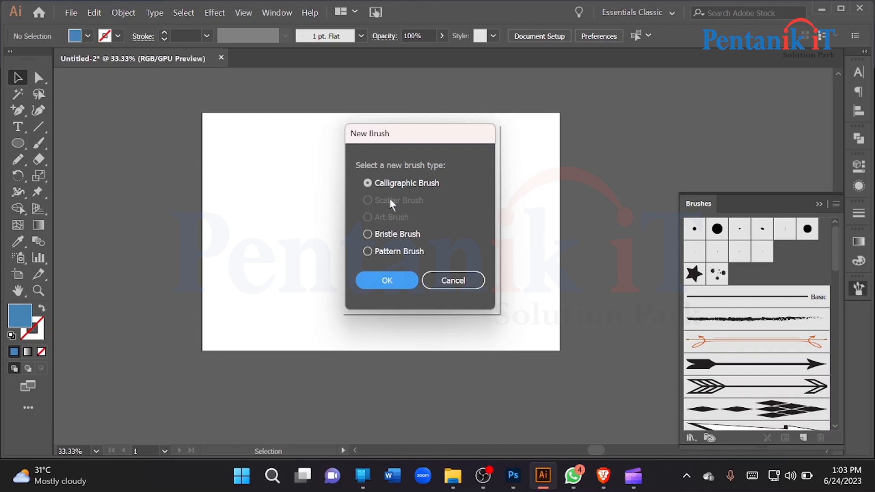
left_click(454, 281)
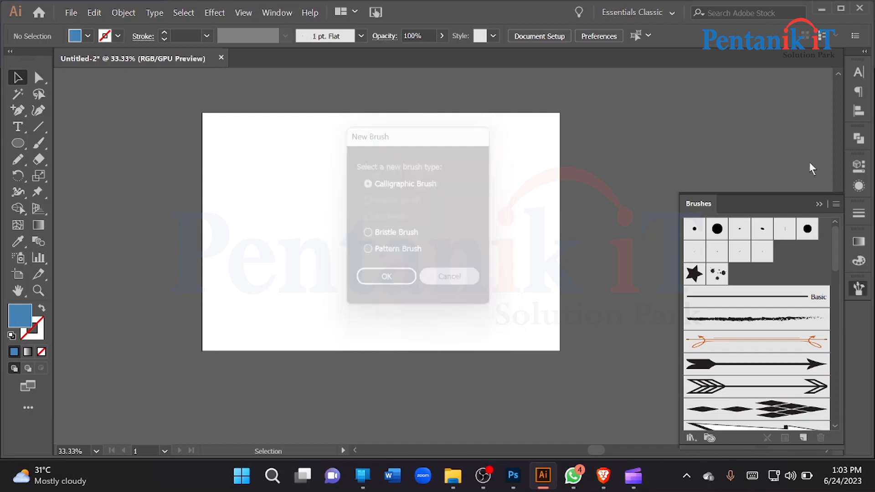
scroll(285, 190, "down", 1)
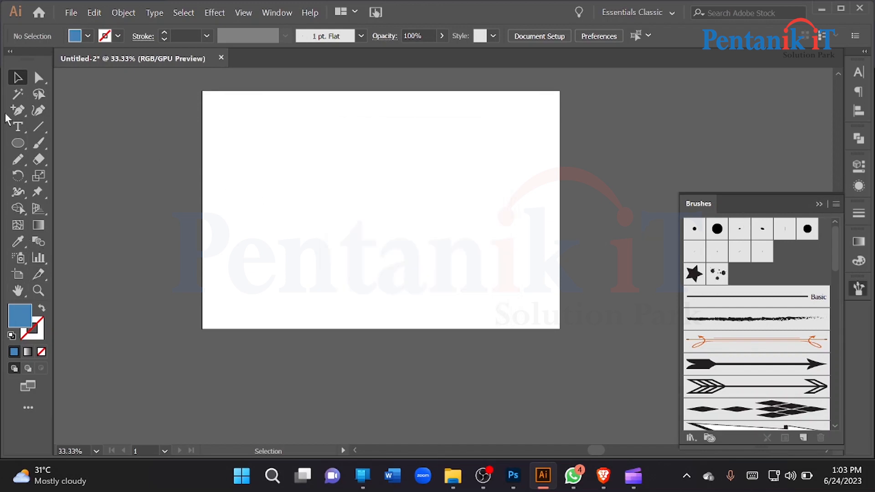
left_click(802, 439)
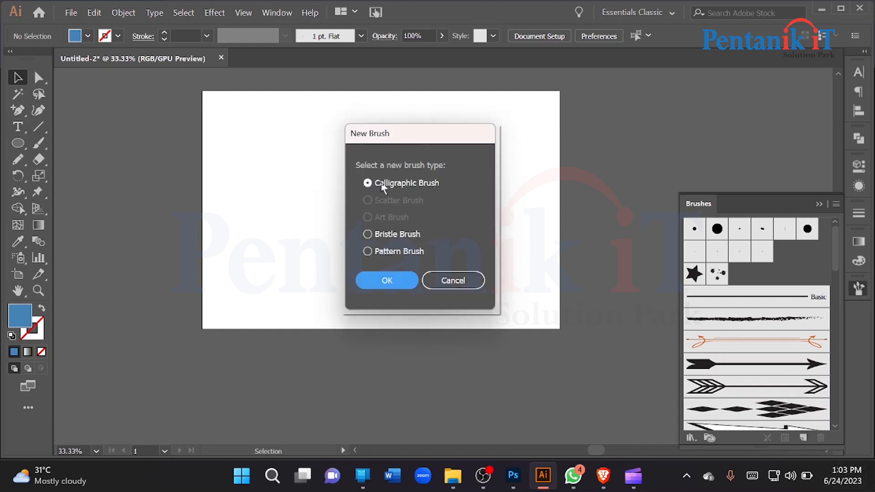
left_click(381, 184)
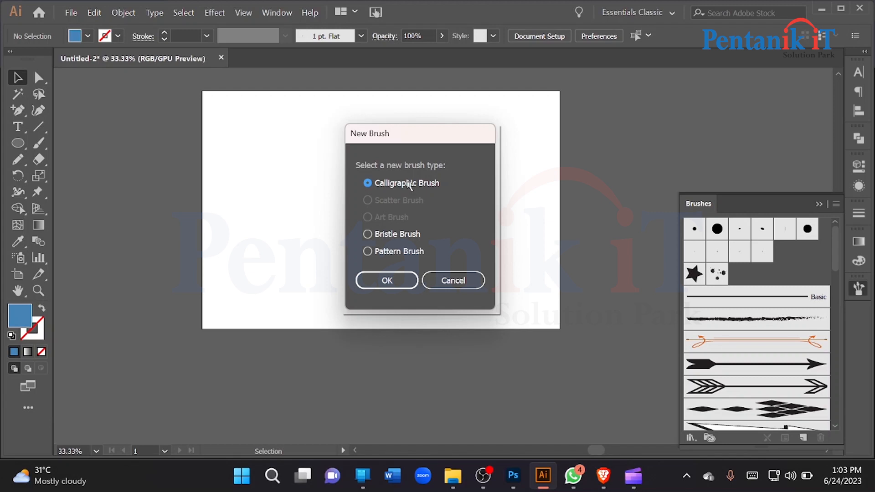
Switch to the Brave browser and search Google for "calligraphy arabic"
left_click(603, 475)
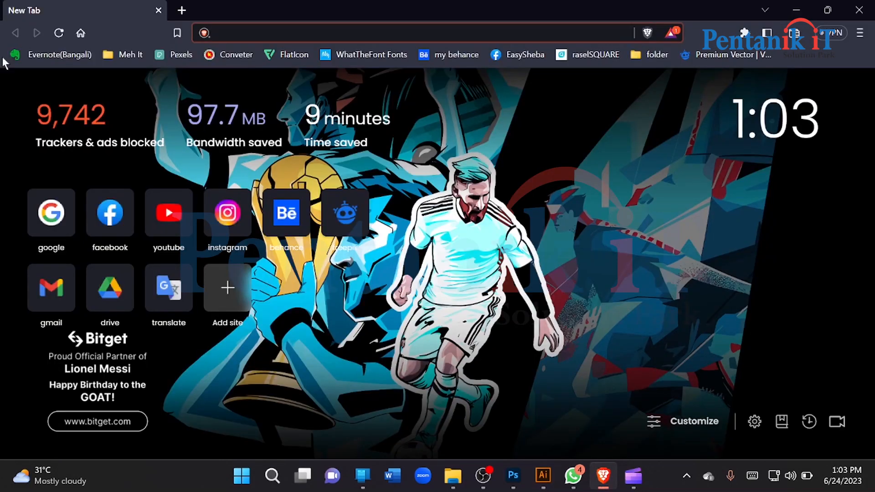
left_click(50, 212)
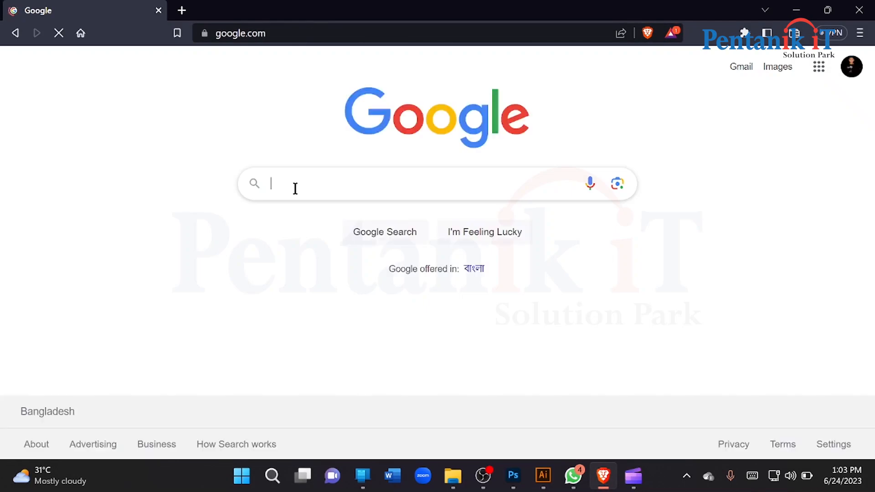
type("cali")
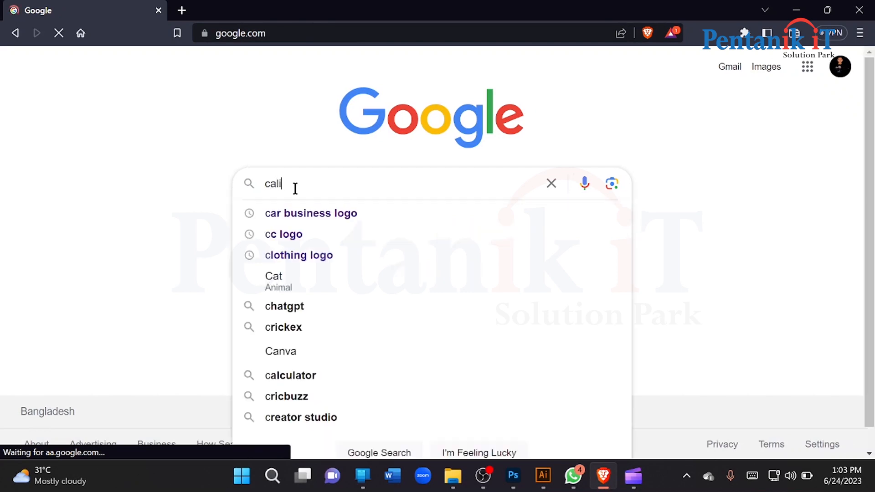
type("graa")
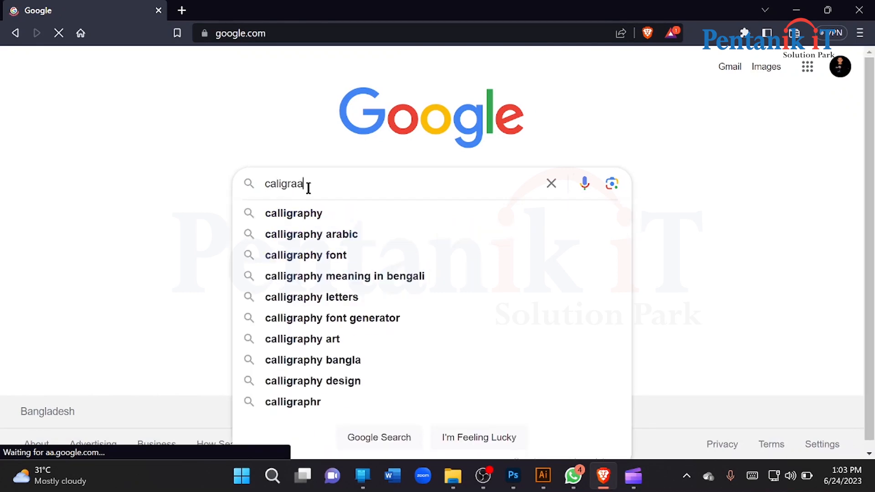
key("Down")
key("Down")
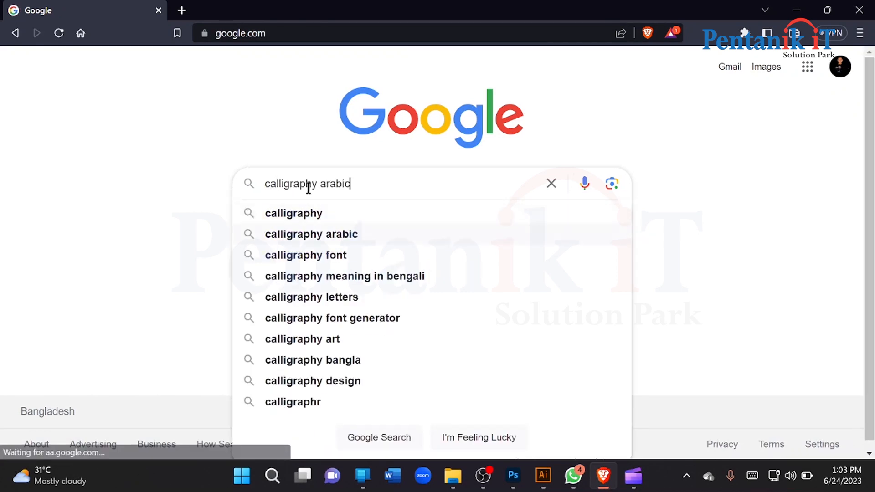
key("Return")
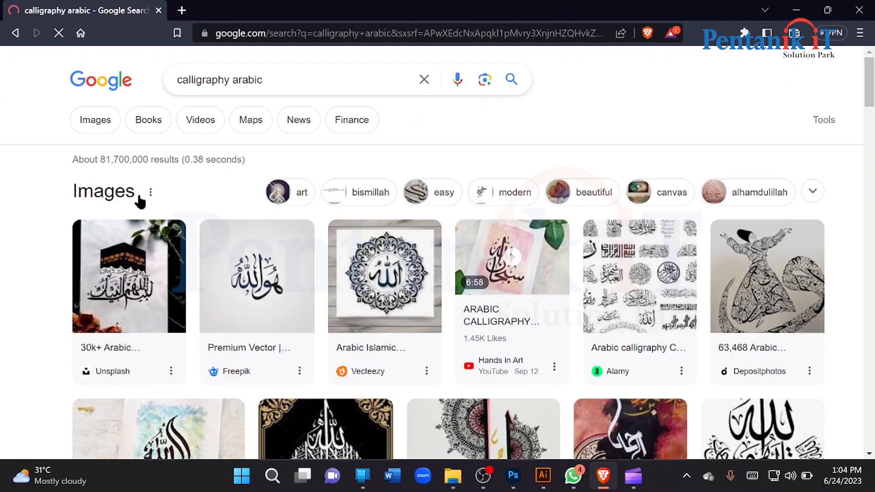
Browse the image results for Arabic calligraphy, preview two of the artworks, and close the preview
left_click(101, 122)
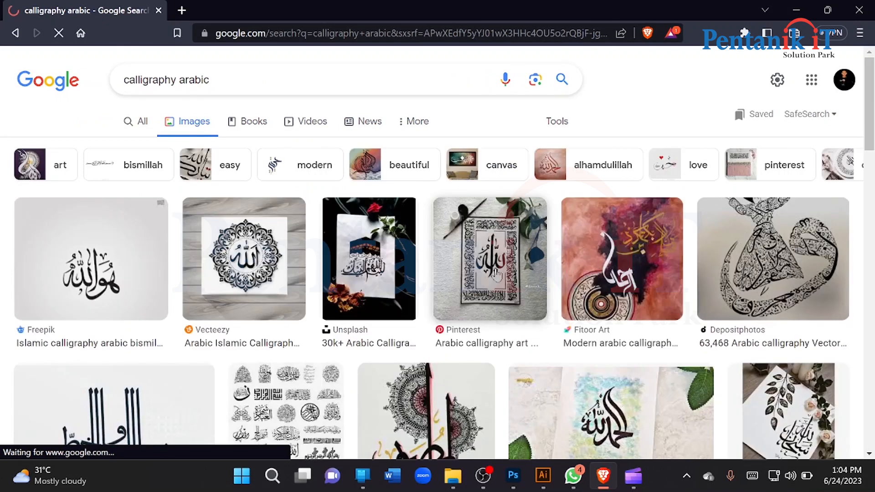
scroll(494, 273, "down", 3)
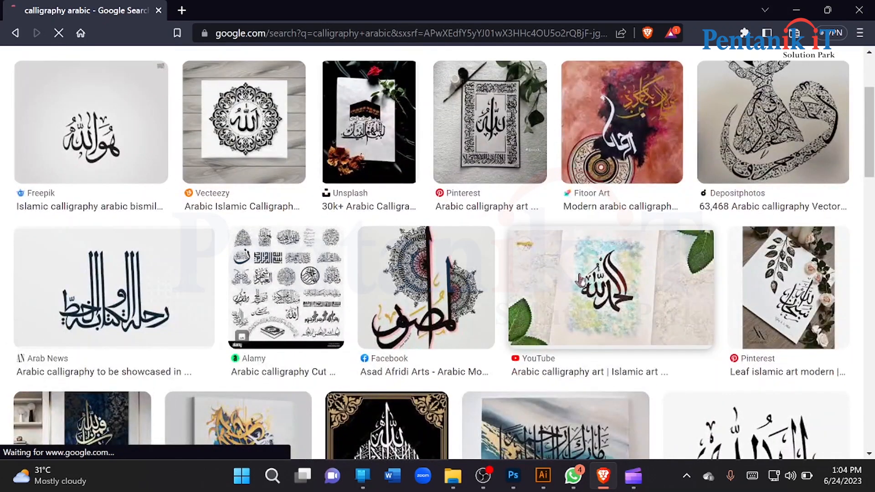
scroll(626, 275, "down", 4)
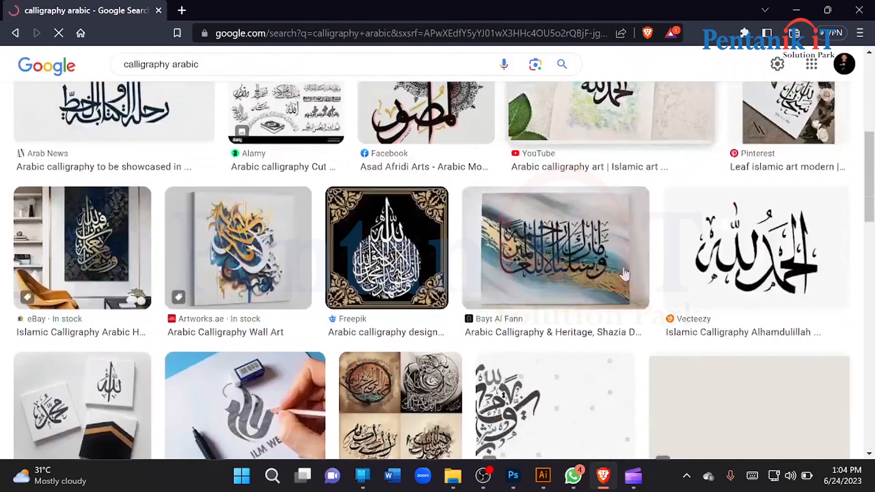
left_click(557, 270)
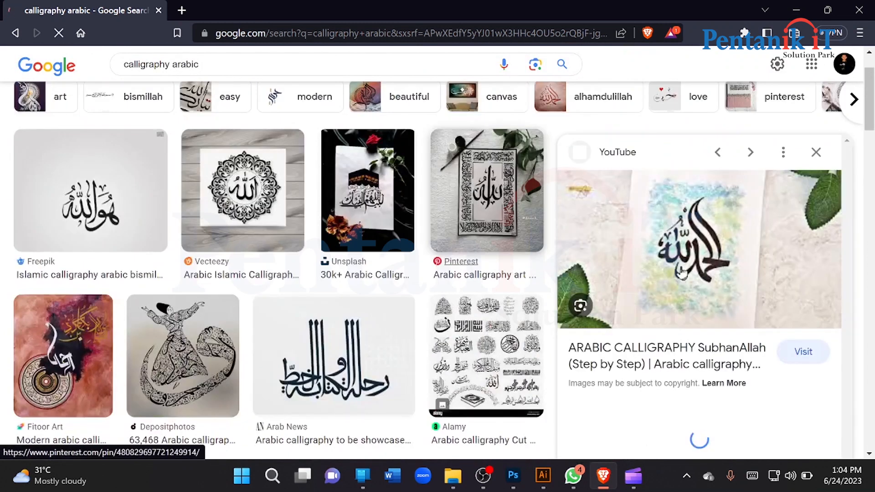
scroll(712, 197, "down", 3)
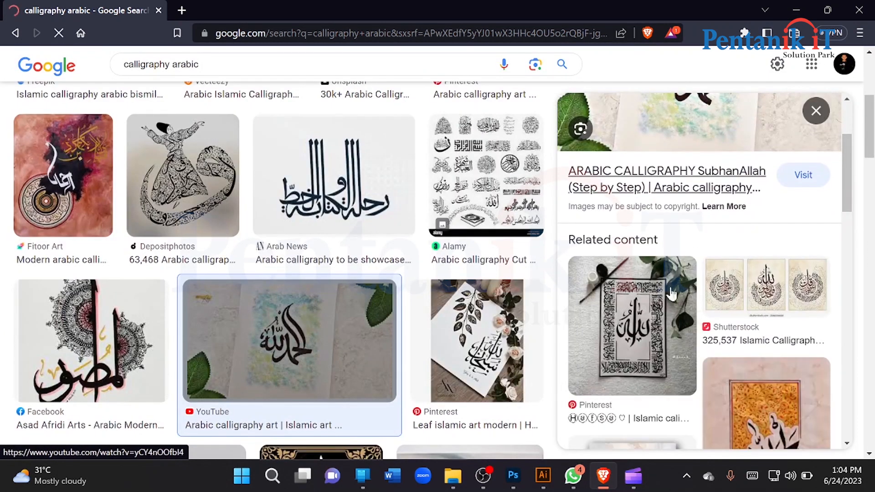
scroll(753, 329, "down", 3)
left_click(754, 328)
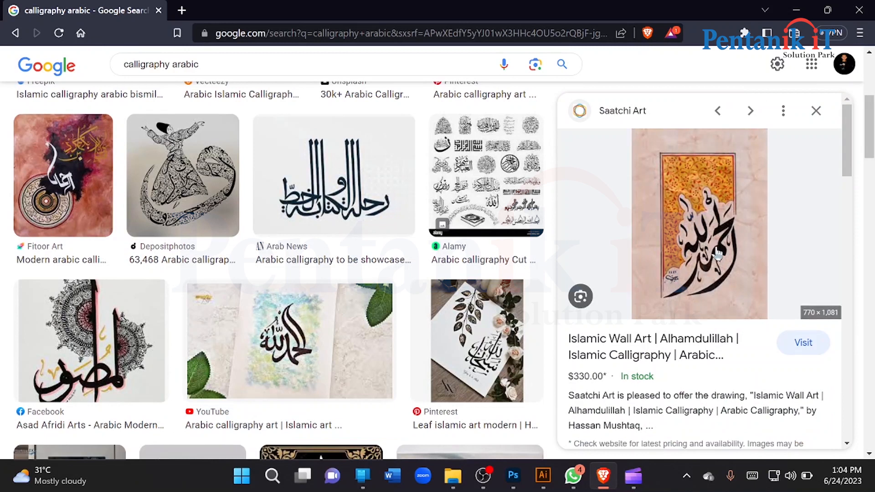
left_click(817, 110)
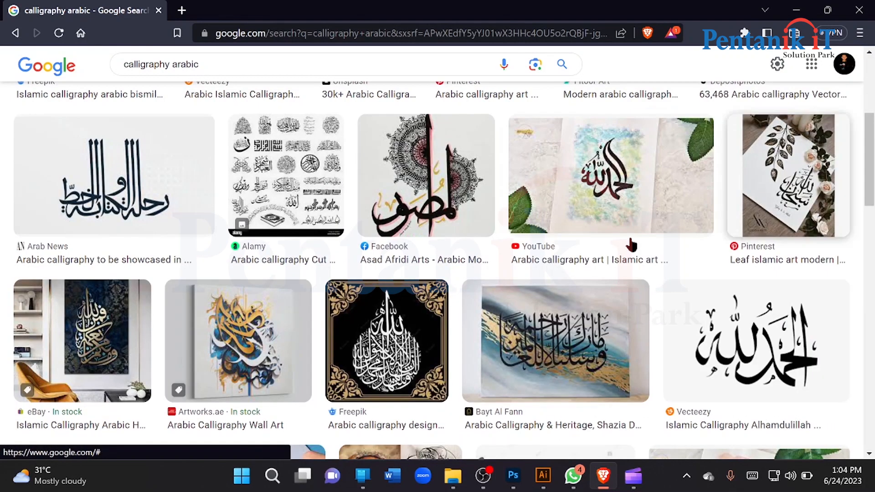
Return to Illustrator, cancel the new calligraphic brush, and show the list of brushes again
left_click(543, 475)
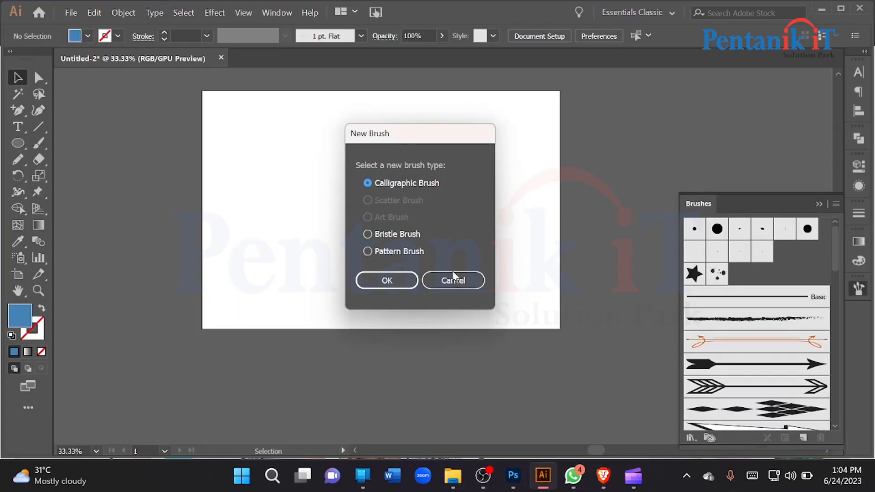
left_click(451, 276)
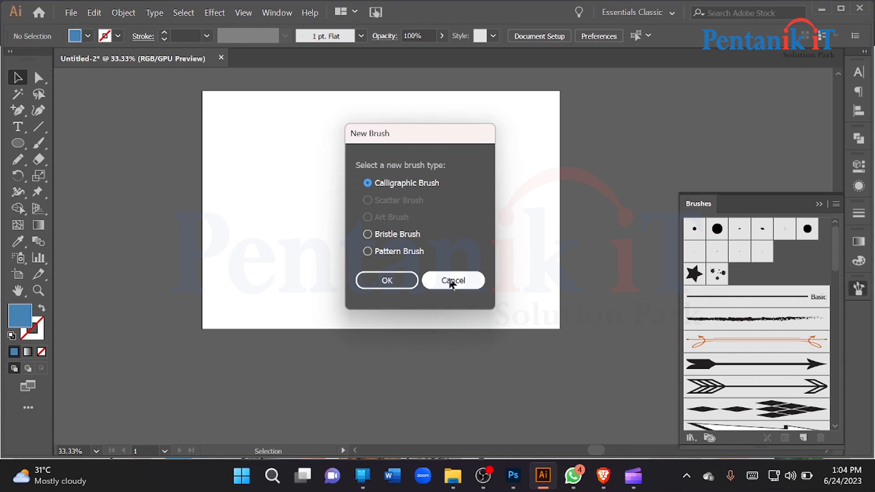
left_click(451, 281)
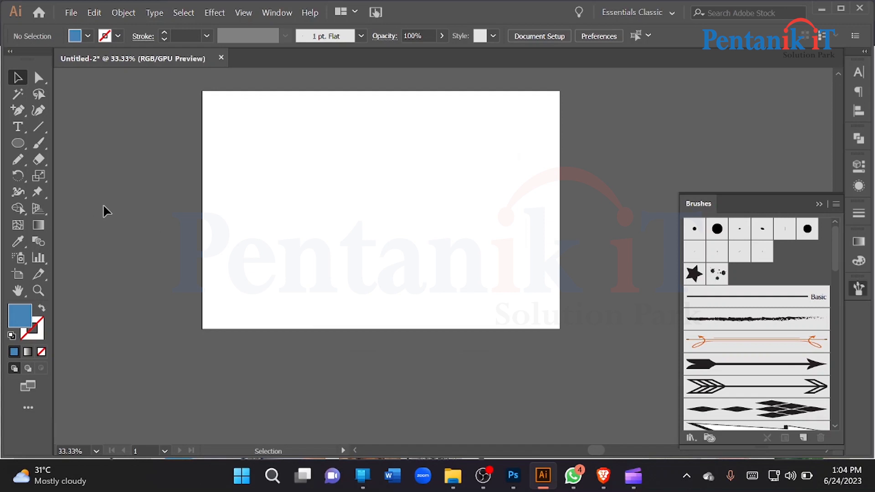
left_click(821, 204)
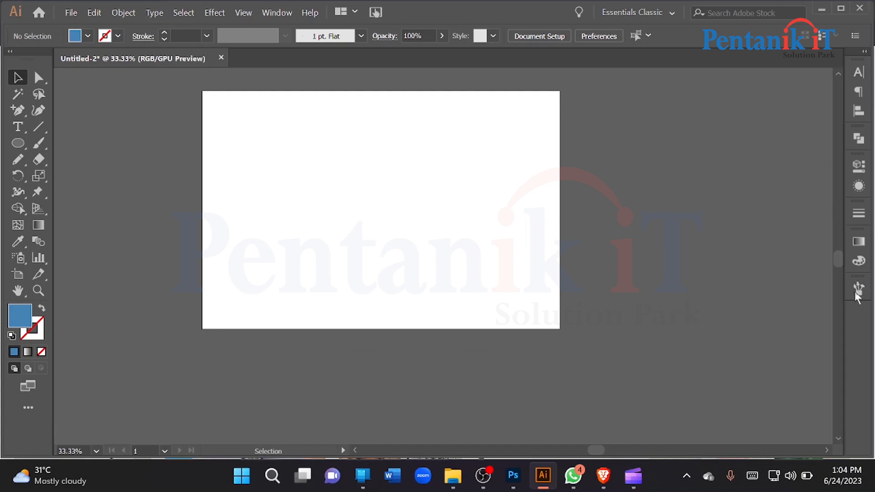
left_click(855, 292)
left_click(855, 291)
left_click(856, 292)
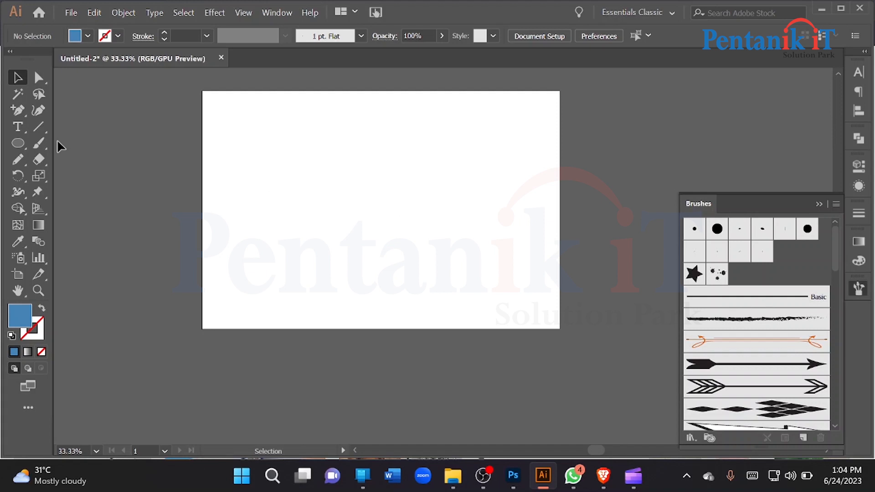
Draw a horizontal line about 294 px long in the artboard's left half with a 7 pt blue (#4582b4) stroke
left_click(46, 127)
mouse_move(253, 202)
left_mouse_down()
mouse_move(363, 201)
mouse_move(351, 201)
left_mouse_up()
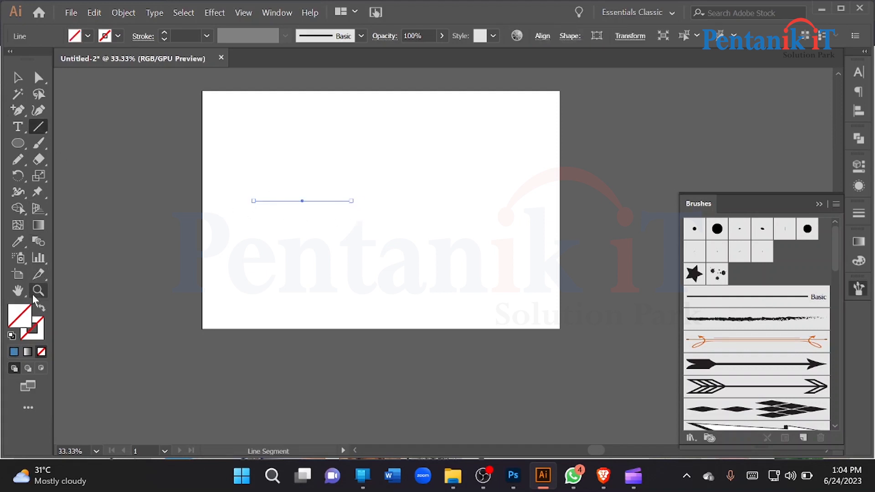
left_click(14, 352)
left_click(15, 352)
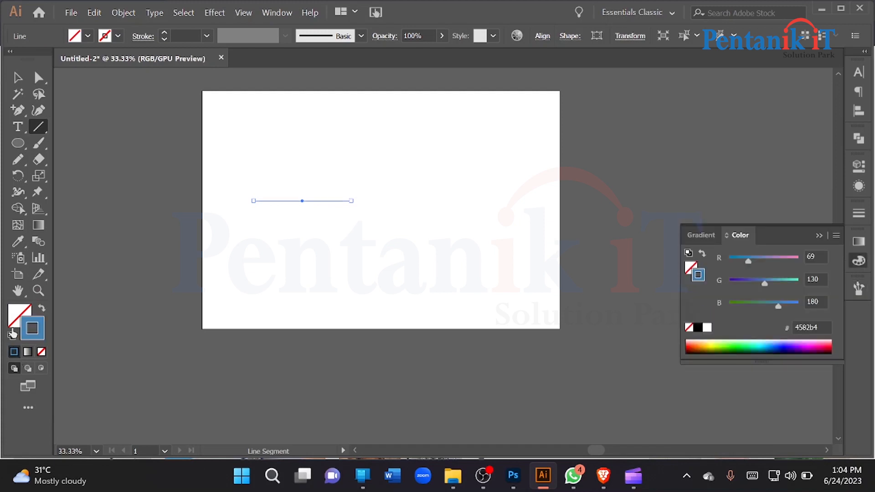
scroll(191, 35, "up", 6)
Apply the double-bulge variable width profile to the line and raise its stroke weight to 26 pt
left_click(137, 41)
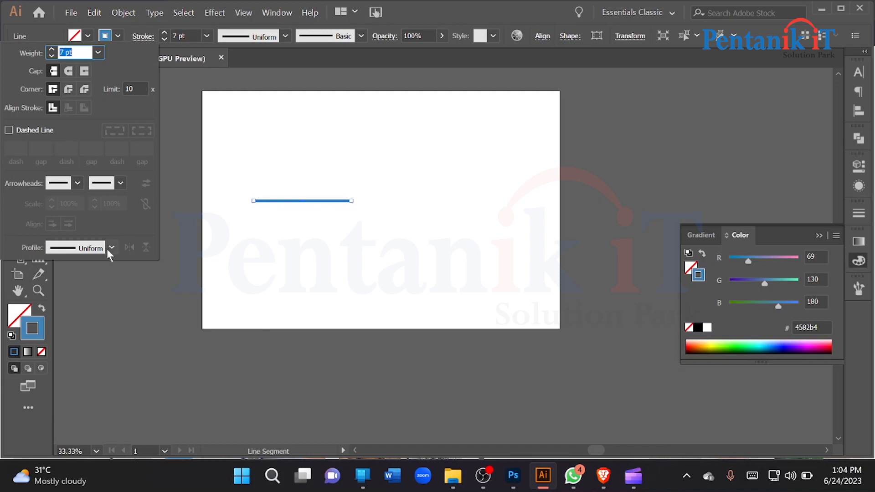
left_click(113, 248)
left_click(100, 314)
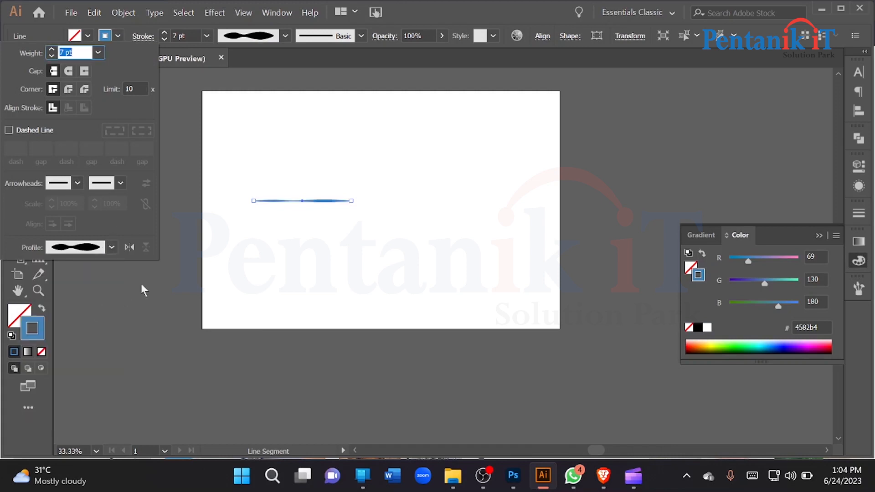
scroll(187, 35, "up", 19)
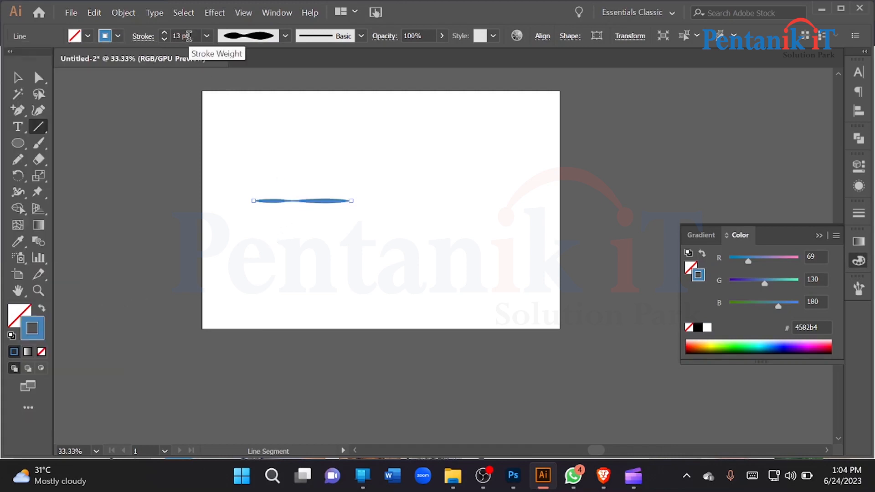
Add the blue double-bulge line to the brush collection to start a new brush from it
left_click(18, 76)
left_click(301, 151)
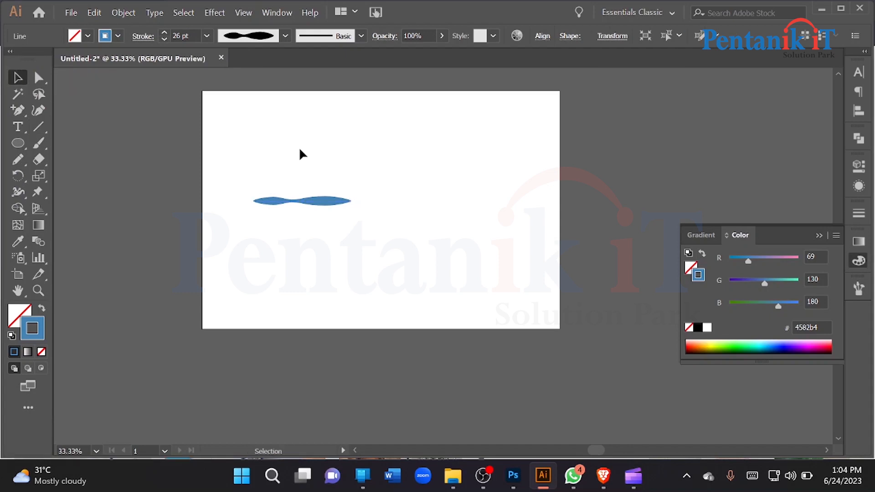
left_click(855, 291)
left_click_drag(314, 157, 404, 272)
left_click_drag(808, 311, 803, 328)
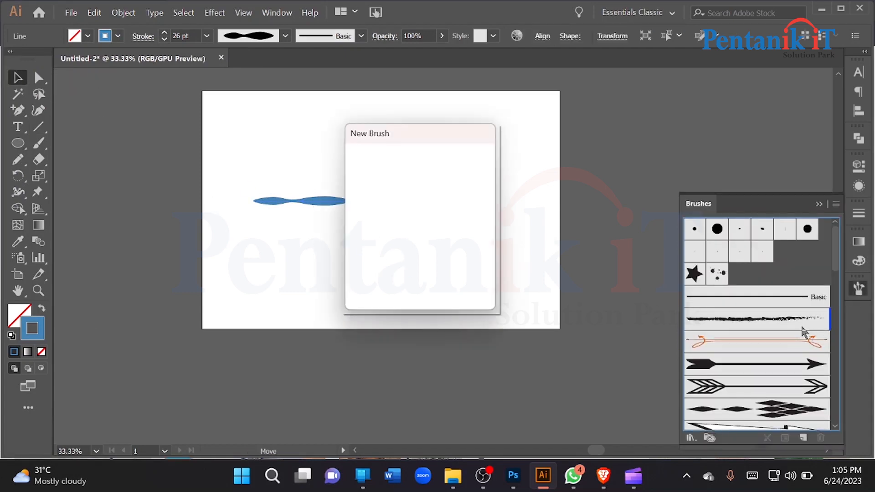
mouse_move(410, 141)
left_mouse_down()
mouse_move(609, 107)
mouse_move(528, 109)
left_mouse_up()
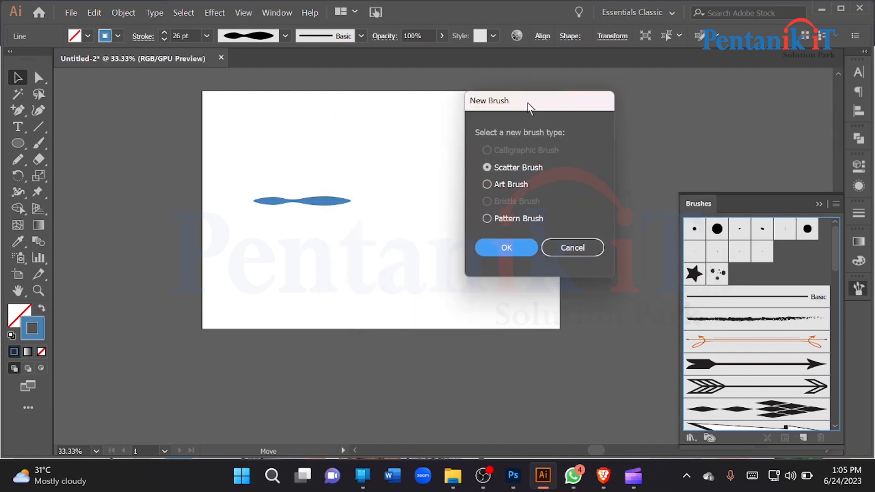
Compare the available brush types, define the new brush as an Art Brush, and accept its default options
left_click(507, 188)
left_click(512, 221)
left_click(514, 168)
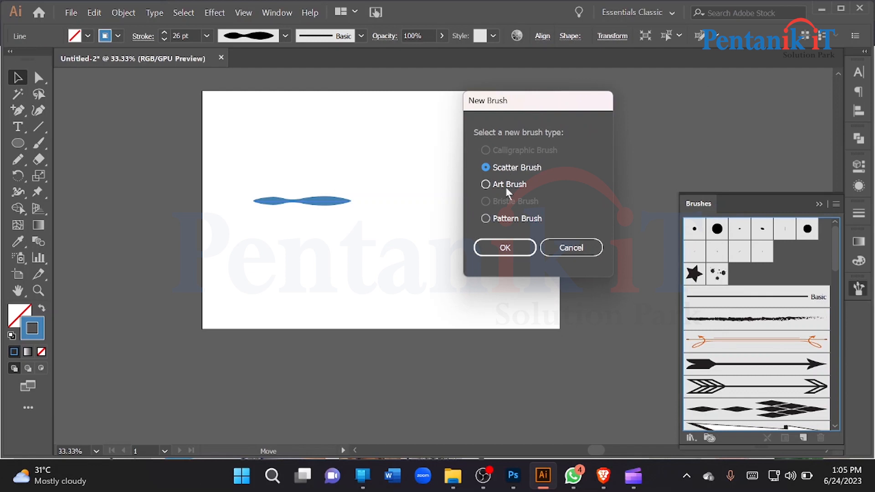
left_click(513, 185)
left_click(503, 248)
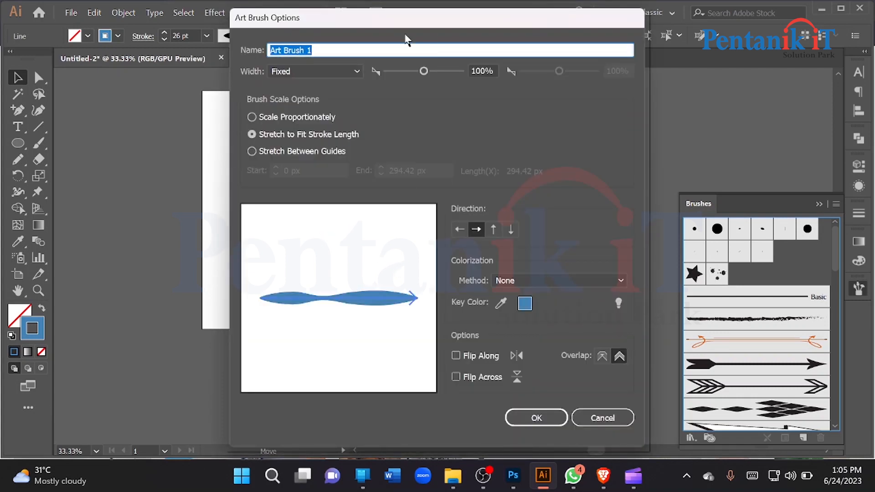
left_click(533, 415)
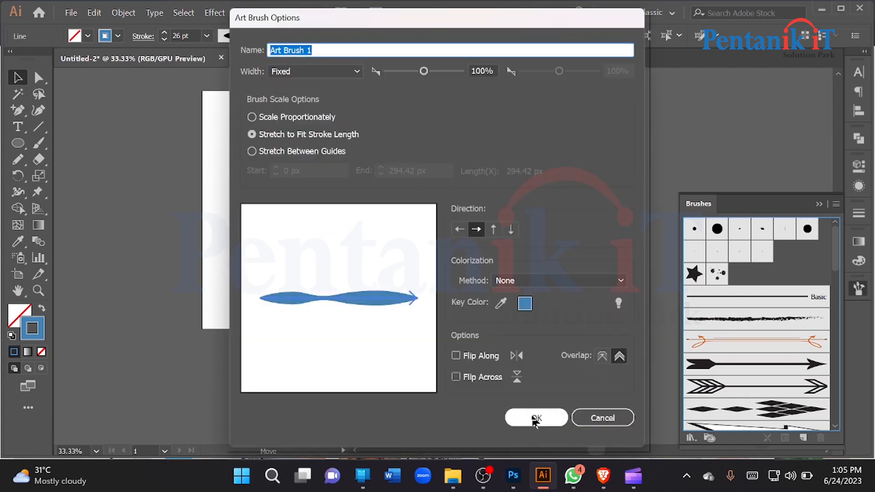
Delete the original double-bulge line from the artboard
left_click_drag(243, 147, 417, 262)
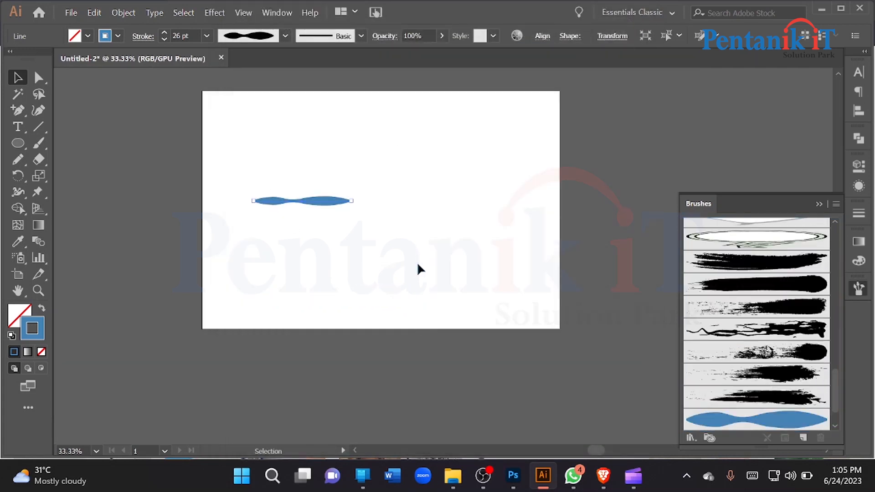
key("backslash")
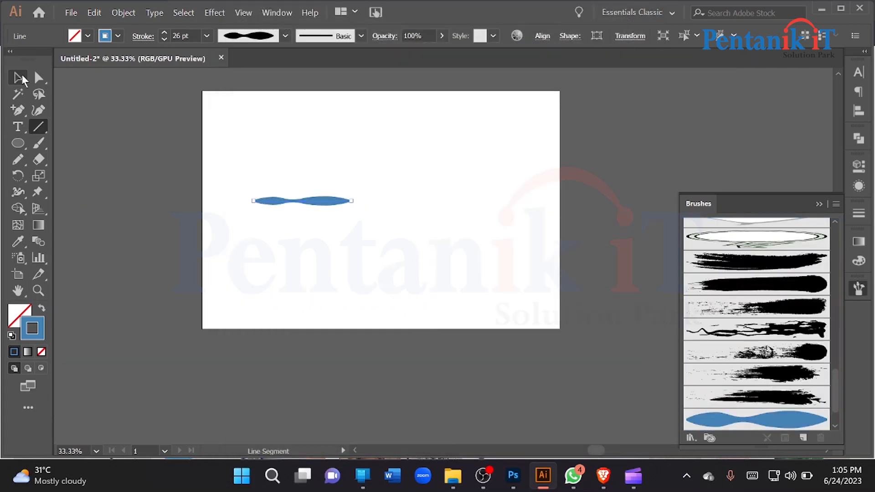
left_click(22, 78)
key("Delete")
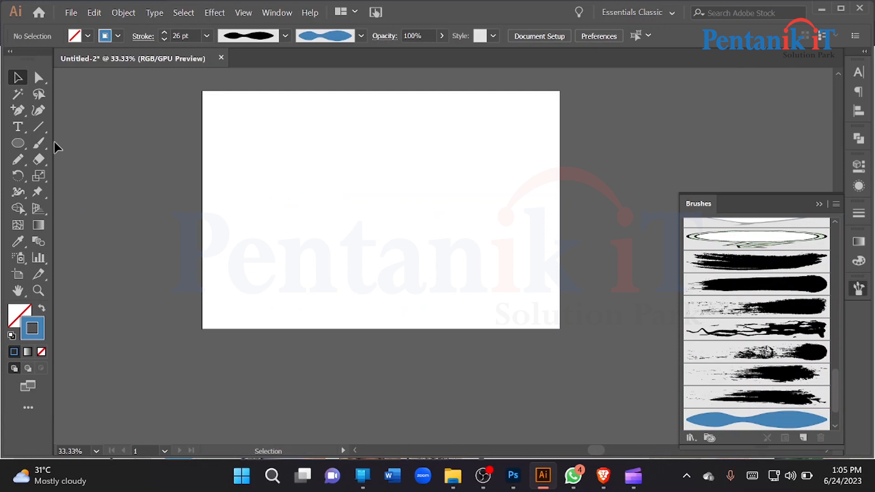
Paint several wavy, looped, straight and short test strokes across the artboard using the Paintbrush with the blue double-bulge art brush
key("b")
scroll(809, 375, "down", 2)
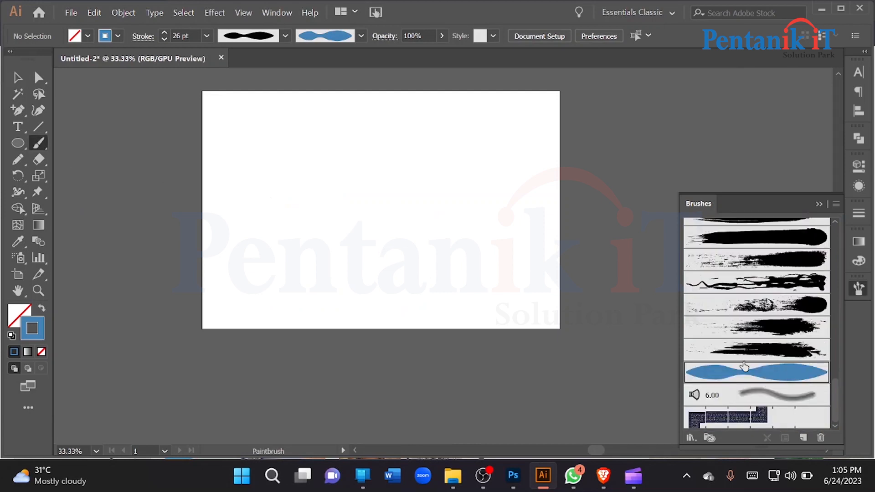
left_click(792, 367)
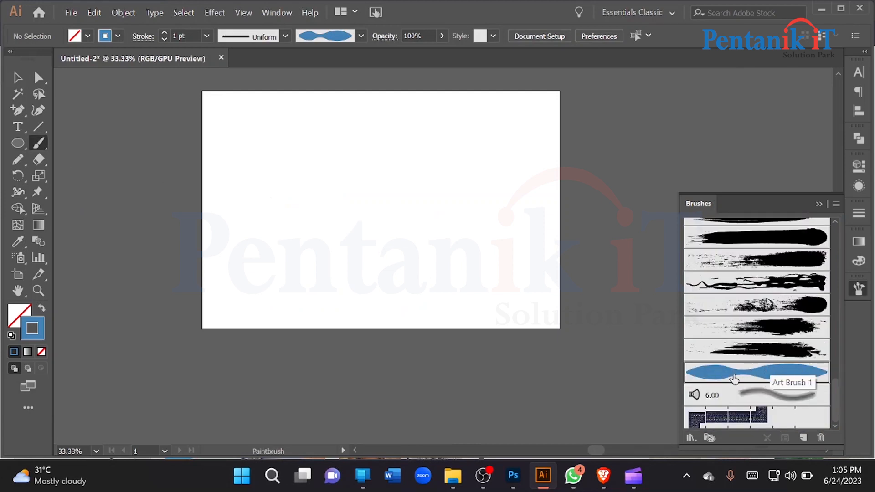
mouse_move(268, 266)
left_mouse_down()
mouse_move(296, 189)
mouse_move(508, 146)
left_mouse_up()
mouse_move(336, 302)
left_mouse_down()
mouse_move(350, 268)
mouse_move(584, 220)
left_mouse_up()
scroll(283, 136, "up", 2)
mouse_move(303, 141)
left_mouse_down()
mouse_move(431, 151)
mouse_move(454, 174)
left_mouse_up()
scroll(366, 187, "up", 3)
left_click_drag(215, 260, 330, 260)
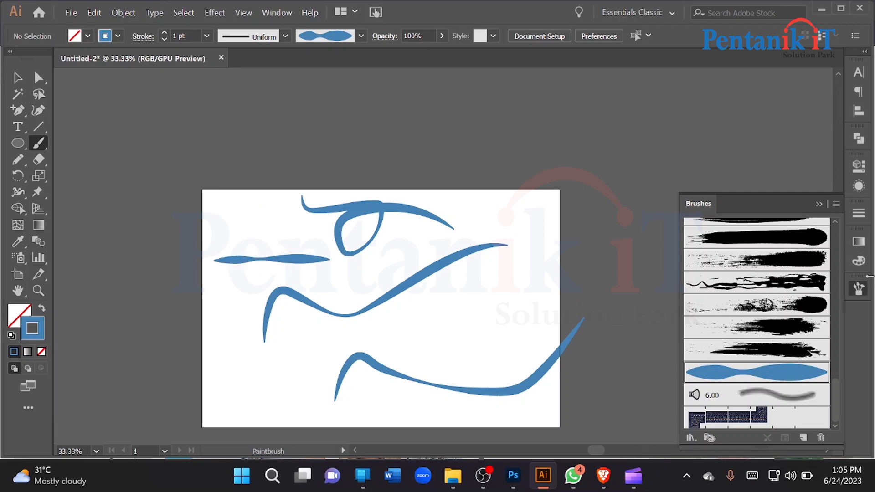
mouse_move(483, 210)
left_mouse_down()
mouse_move(505, 209)
mouse_move(452, 276)
left_mouse_up()
scroll(500, 234, "down", 3)
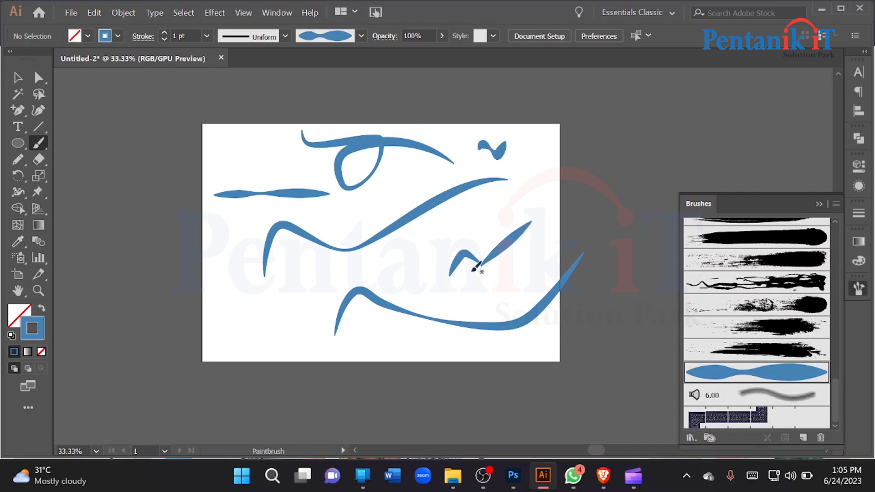
mouse_move(433, 243)
left_mouse_down()
mouse_move(491, 225)
mouse_move(526, 192)
left_mouse_up()
scroll(572, 172, "down", 3)
mouse_move(231, 298)
left_mouse_down()
mouse_move(246, 273)
mouse_move(314, 238)
left_mouse_up()
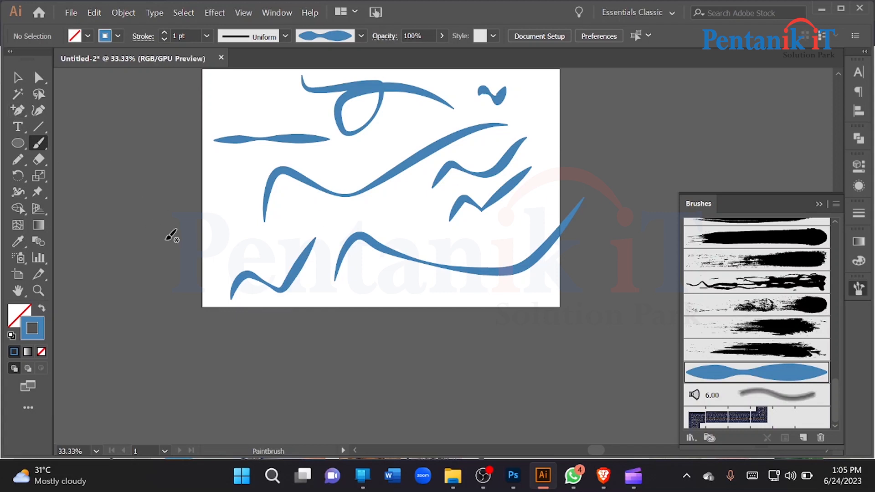
mouse_move(217, 243)
left_mouse_down()
mouse_move(237, 238)
mouse_move(248, 214)
left_mouse_up()
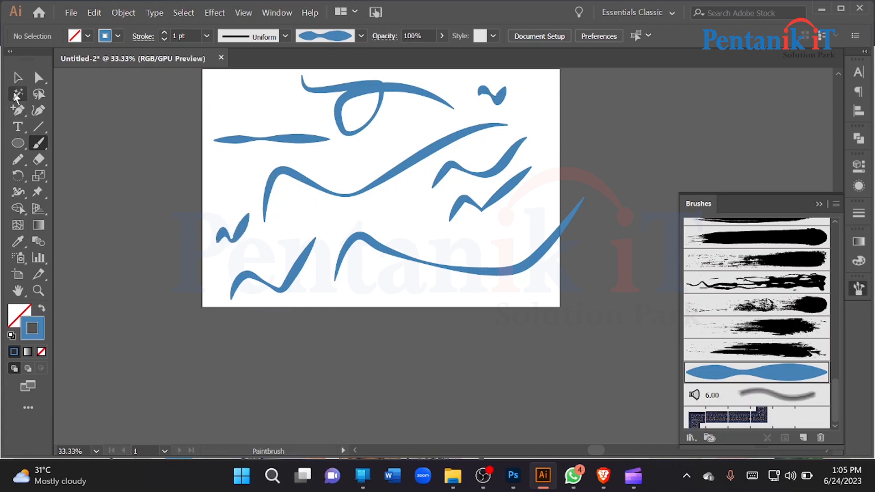
Select all the test strokes on the artboard and delete them
left_click(17, 78)
scroll(209, 94, "up", 2)
left_click_drag(203, 116, 558, 370)
key("Delete")
scroll(572, 343, "down", 2)
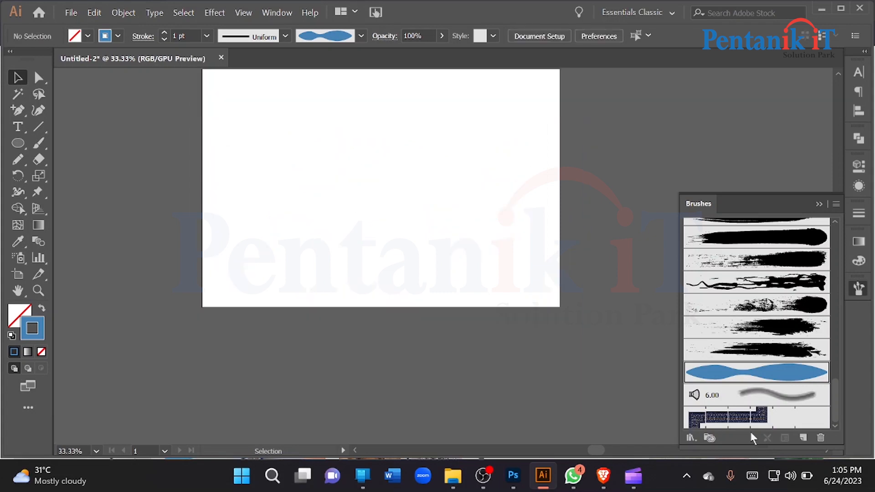
Check which new brush types are available with nothing selected, without creating a brush
left_click(803, 438)
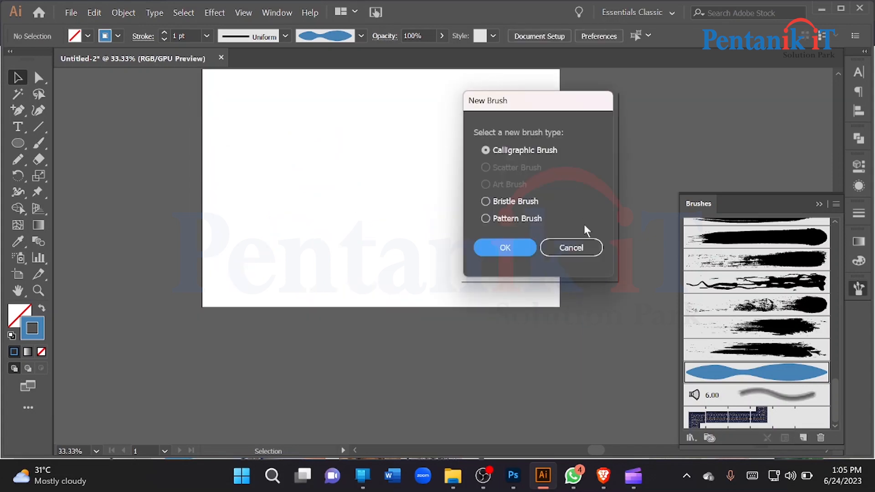
left_click(572, 248)
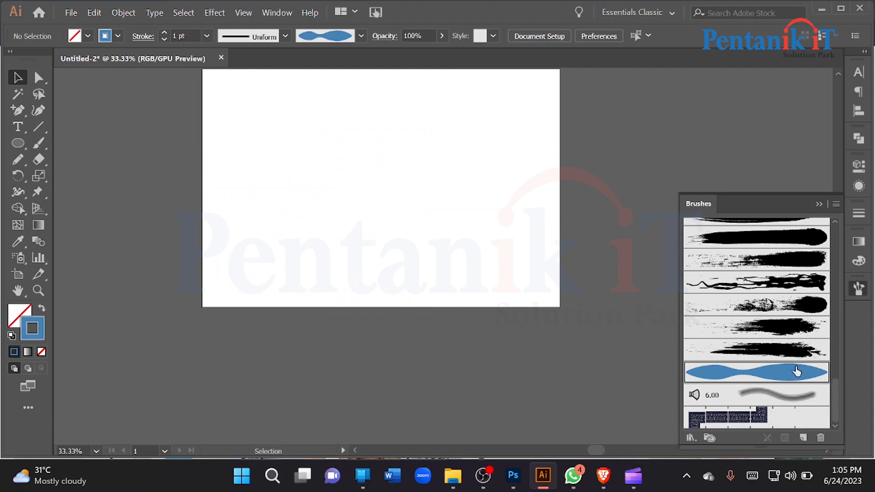
Draw a small ellipse in the artboard's upper middle and give it a blue fill with no stroke
left_click(18, 143)
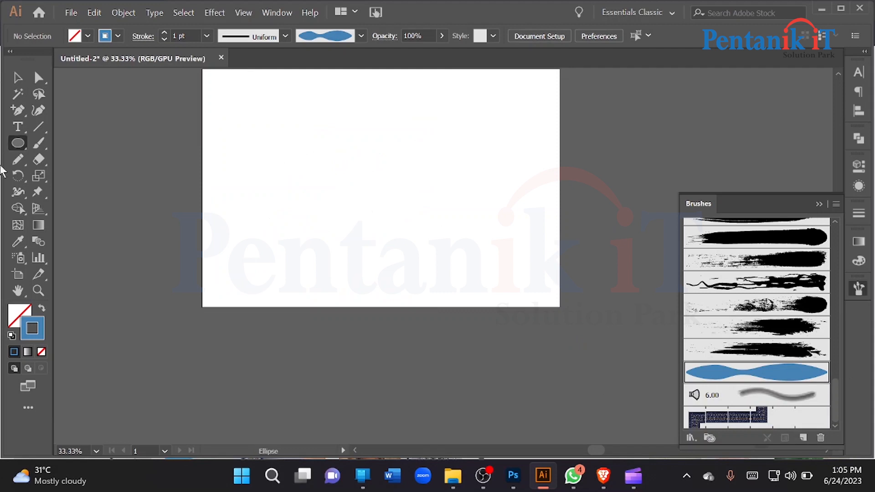
left_click(394, 197)
left_click(424, 258)
left_click(18, 78)
left_click(41, 308)
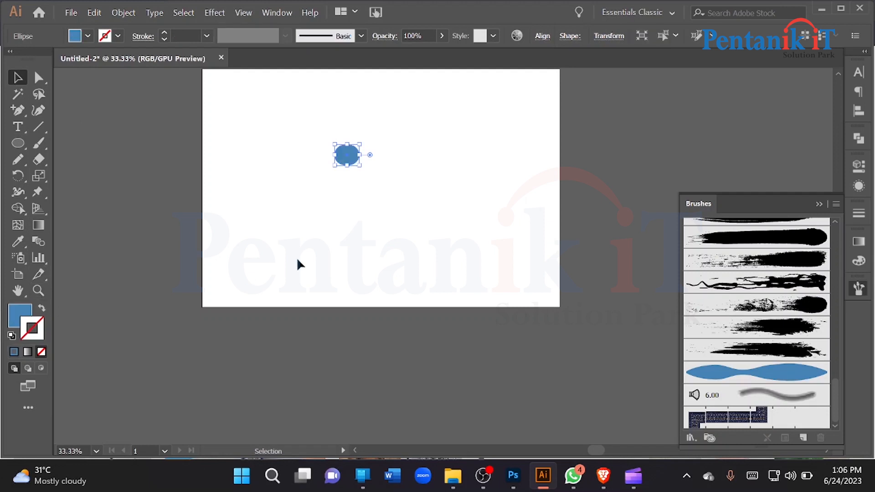
Check the brush types offered for the ellipse, cancel without creating a brush, and delete the ellipse
left_click_drag(356, 163, 757, 377)
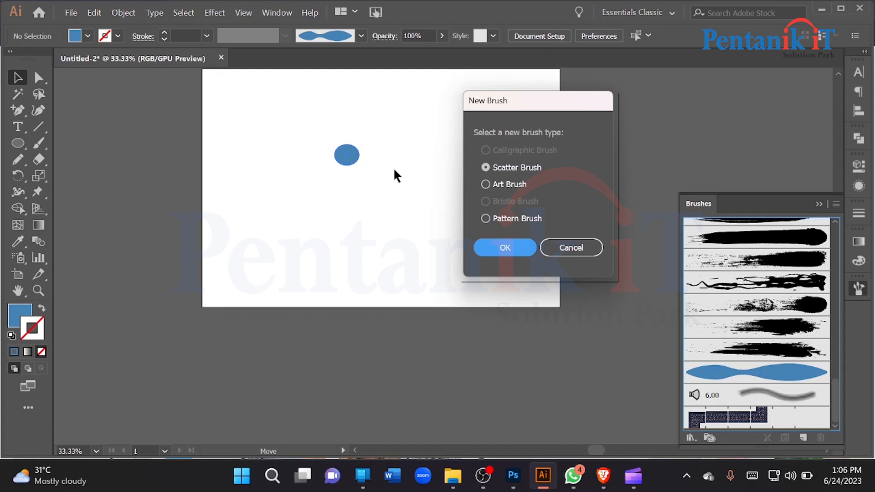
left_click(570, 248)
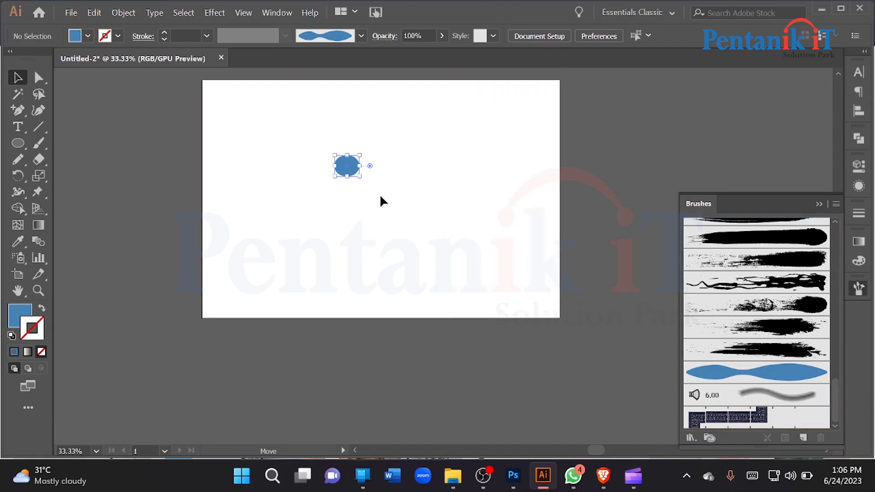
key("Delete")
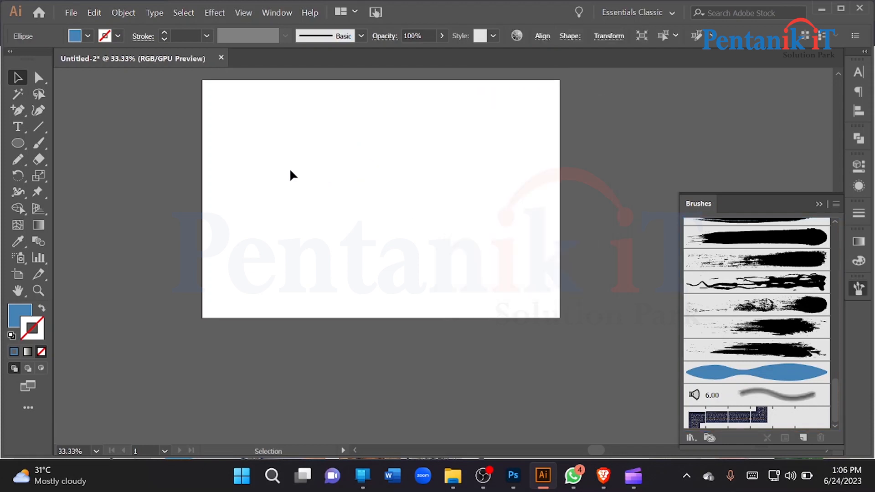
Draw a nearly horizontal line about 422 px long in the artboard's lower middle with a 23 pt blue (#4582b4) stroke
left_click(39, 127)
left_click_drag(301, 242, 441, 239)
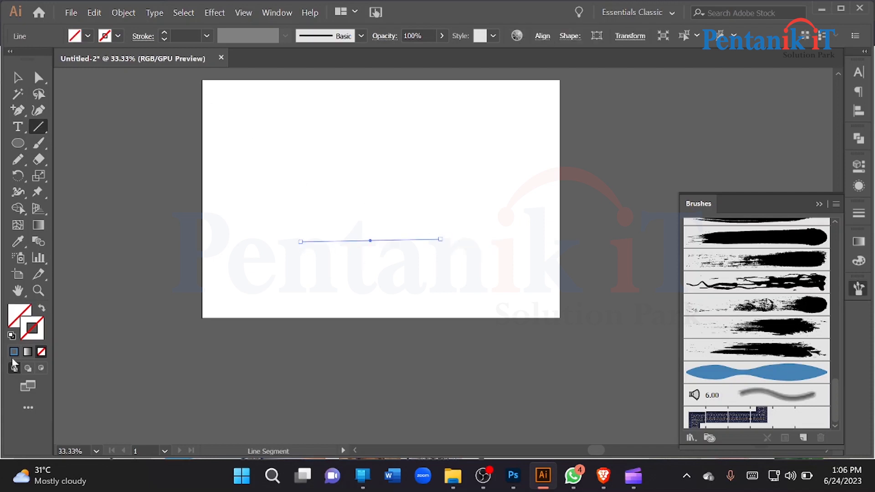
left_click(14, 352)
scroll(195, 35, "up", 20)
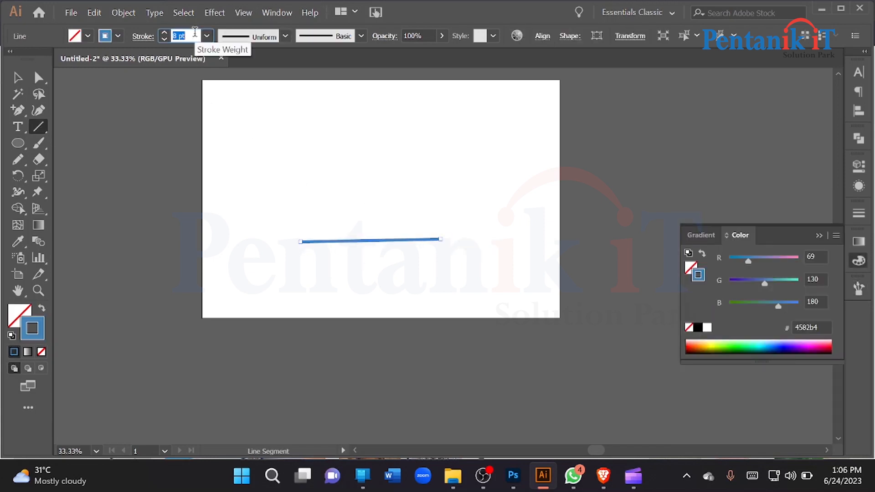
Apply the single-bulge, tapered-ends width profile to the line and raise its stroke weight to 30 pt
left_click(143, 36)
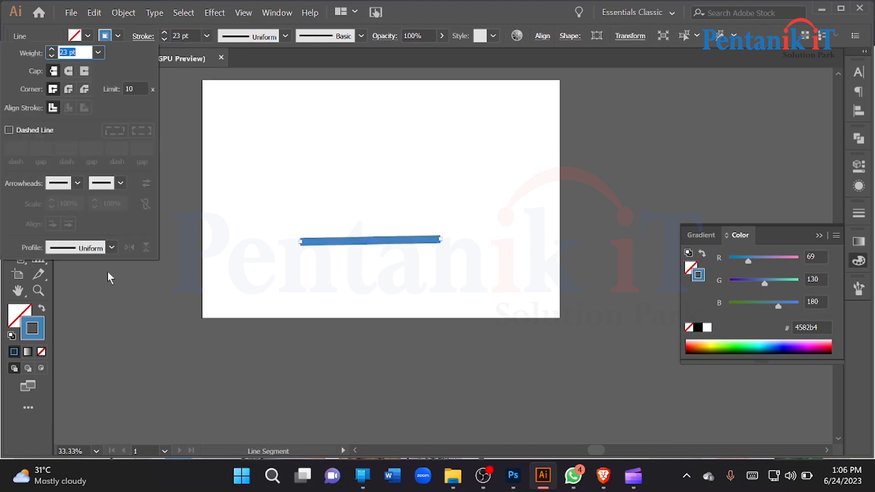
left_click(112, 249)
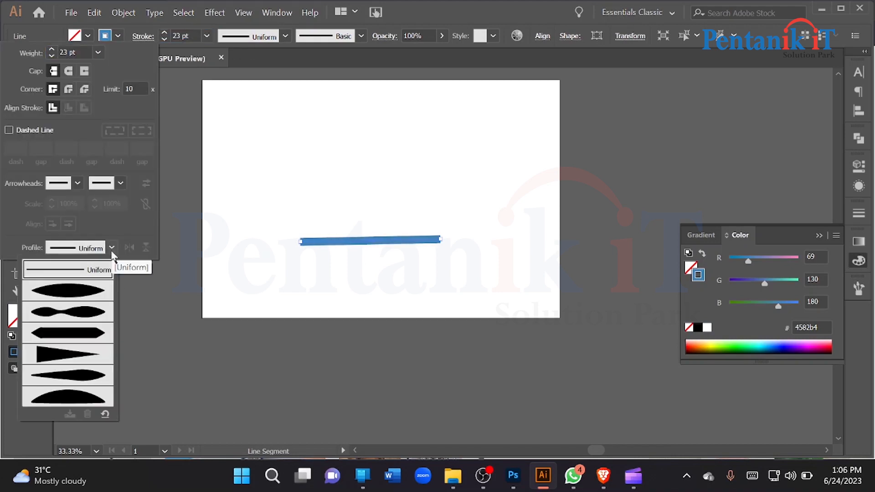
left_click(92, 298)
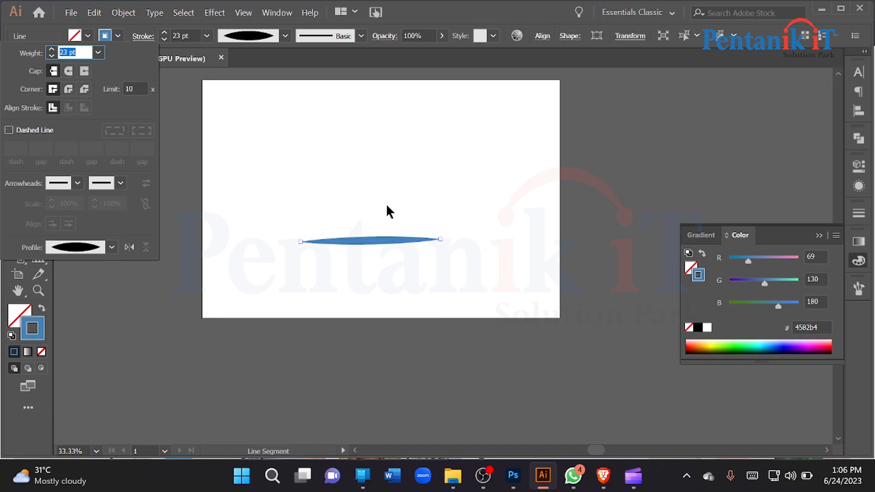
left_click(859, 212)
left_click(863, 290)
left_click(195, 35)
scroll(196, 35, "up", 7)
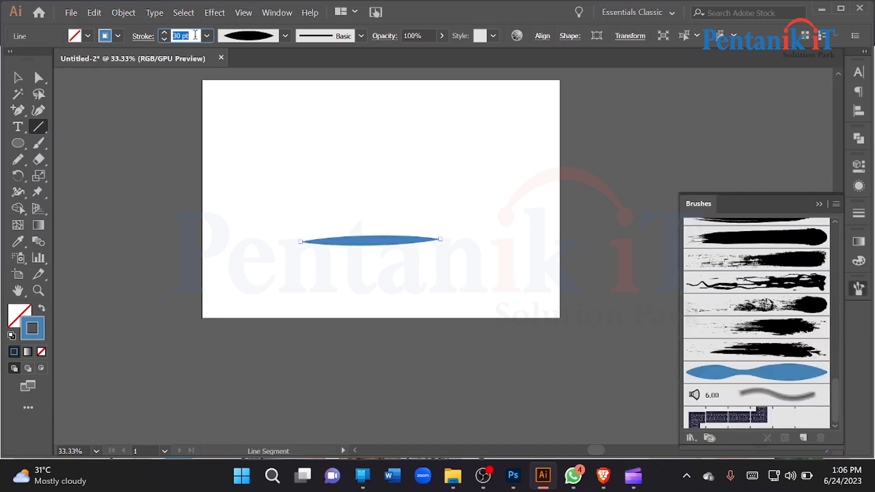
left_click(250, 200)
key("Escape")
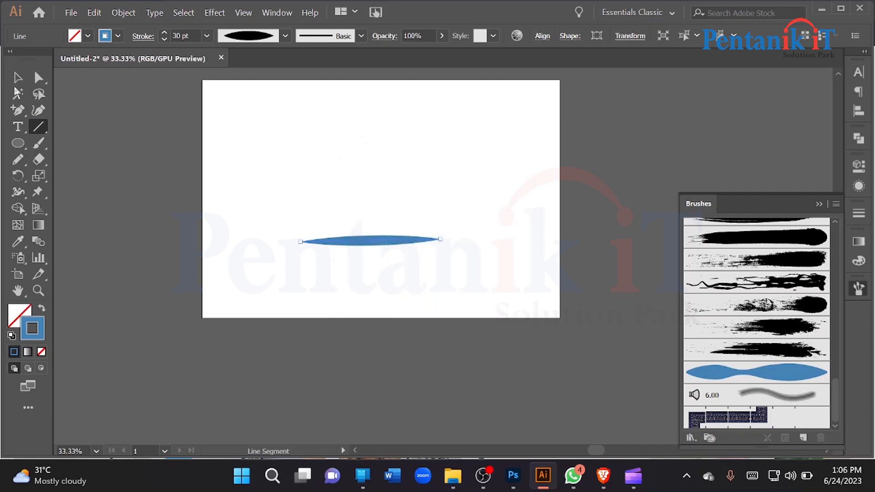
Try to start a new brush by adding the tapered line to the brush collection
left_click(18, 78)
mouse_move(383, 241)
left_mouse_down()
mouse_move(384, 256)
mouse_move(759, 362)
left_mouse_up()
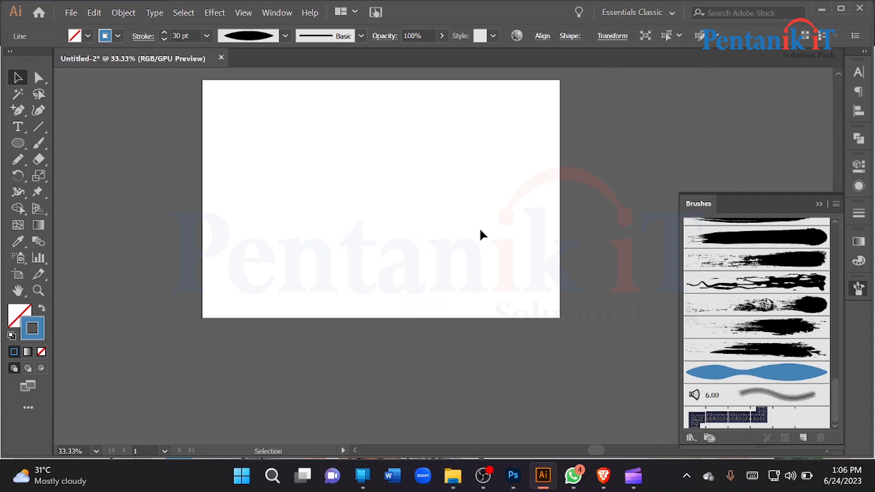
key("ctrl+z")
mouse_move(373, 247)
left_mouse_down()
mouse_move(555, 368)
mouse_move(744, 355)
left_mouse_up()
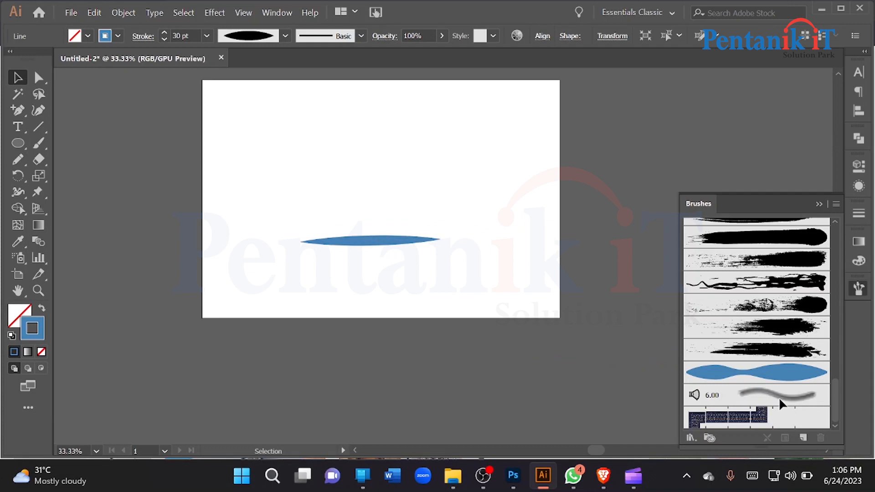
left_click_drag(778, 397, 778, 397)
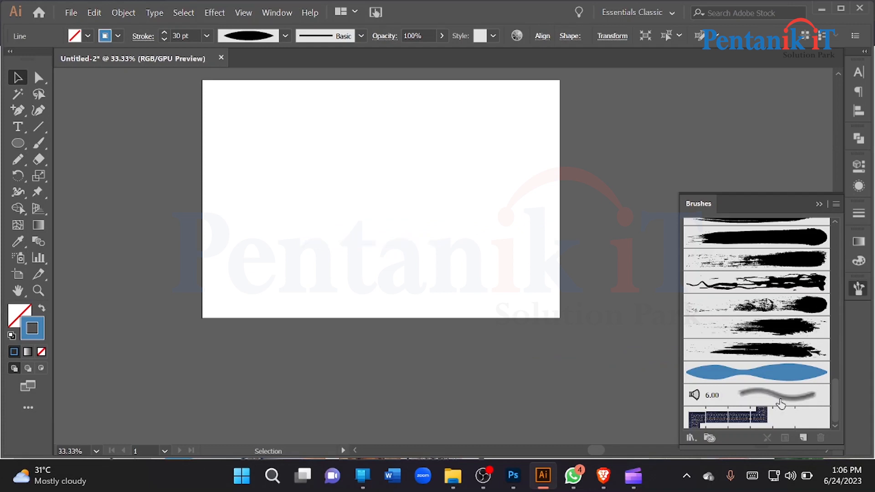
Collapse the brush collection and move the tapered line back onto the artboard, centred at 100% zoom
left_click(817, 204)
left_click_drag(778, 395, 427, 243)
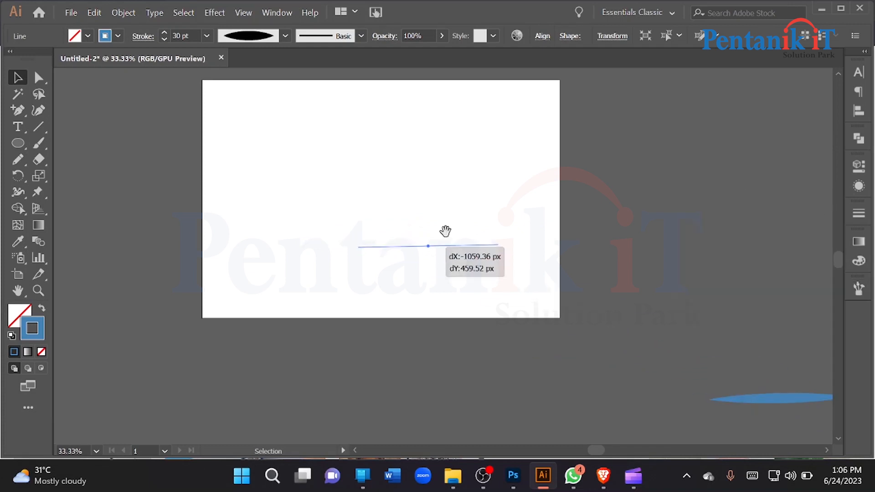
left_click_drag(412, 192, 485, 279)
scroll(528, 333, "up", 3)
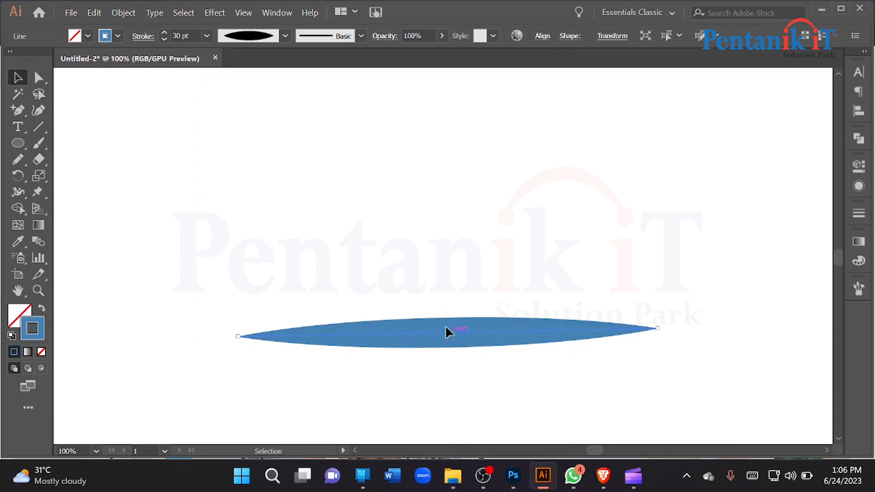
left_click_drag(447, 332, 409, 237)
Detach the brush collection so it floats over the canvas beside the tapered line
mouse_move(859, 288)
left_mouse_down()
mouse_move(750, 152)
mouse_move(626, 105)
left_mouse_up()
left_click(749, 136)
scroll(680, 244, "down", 5)
scroll(681, 244, "up", 5)
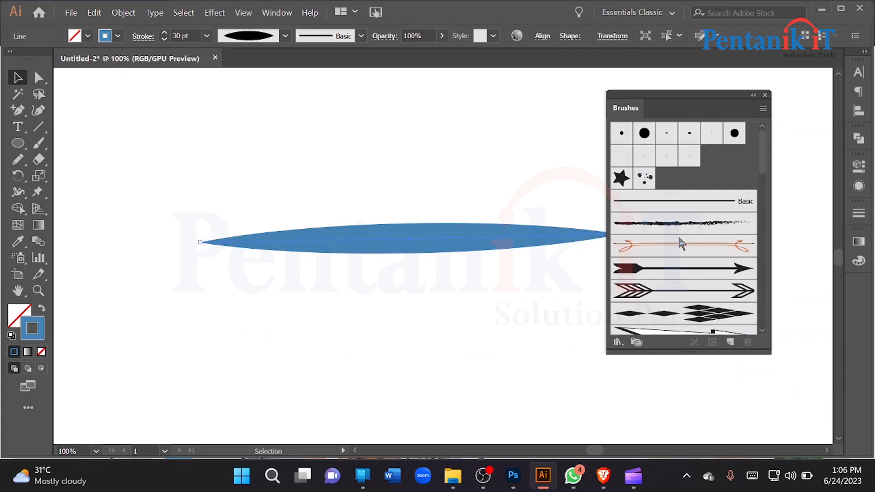
Add the tapered line to the brush collection as an Art Brush with the default options
mouse_move(426, 246)
left_mouse_down()
mouse_move(543, 221)
mouse_move(699, 169)
mouse_move(713, 174)
left_mouse_up()
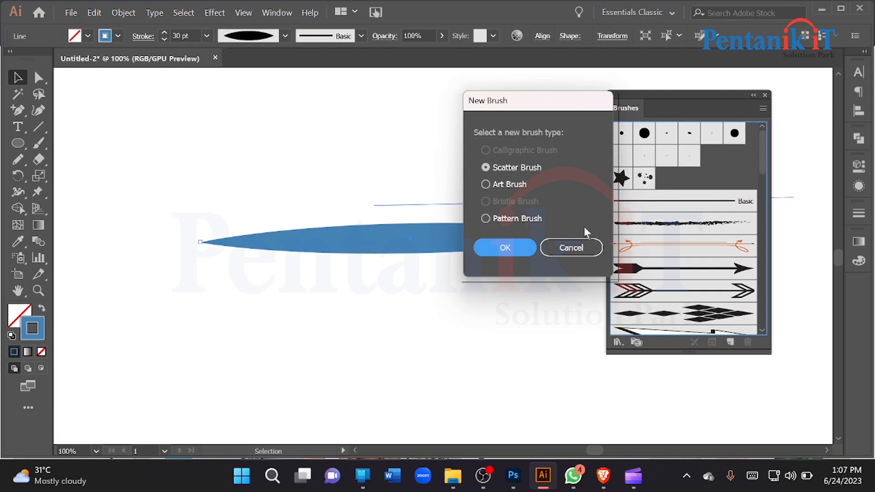
left_click(508, 185)
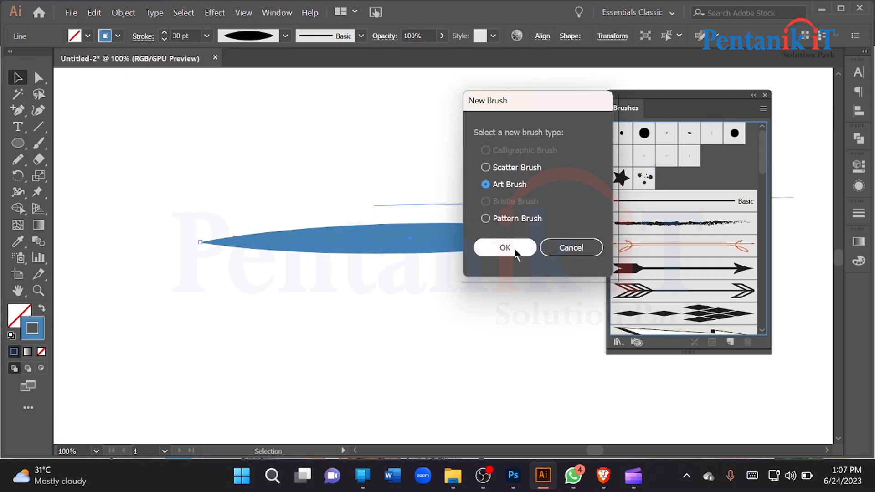
left_click(505, 247)
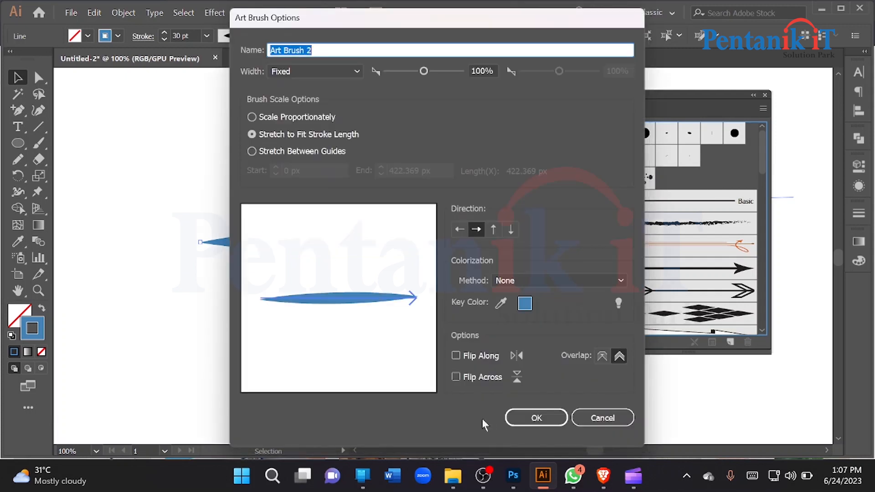
left_click(525, 422)
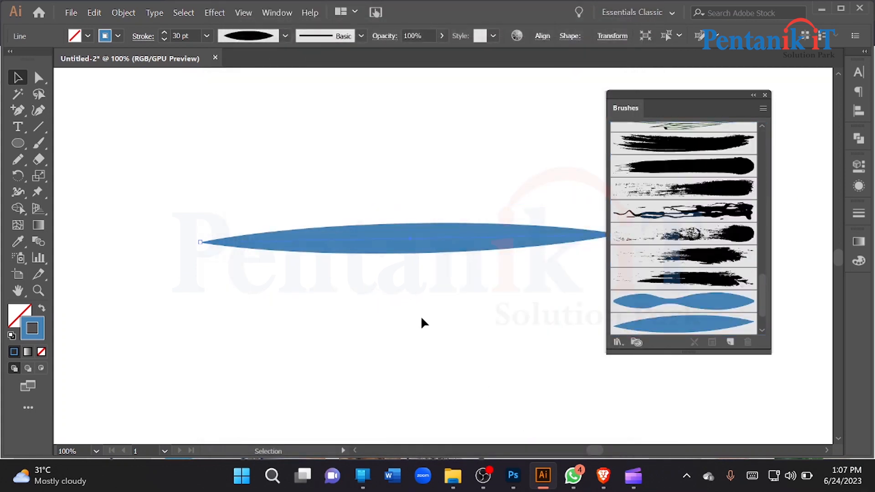
Delete the tapered line from the artboard and paint a wave and three bird-like strokes with the tapered art brush
key("Delete")
left_click(38, 143)
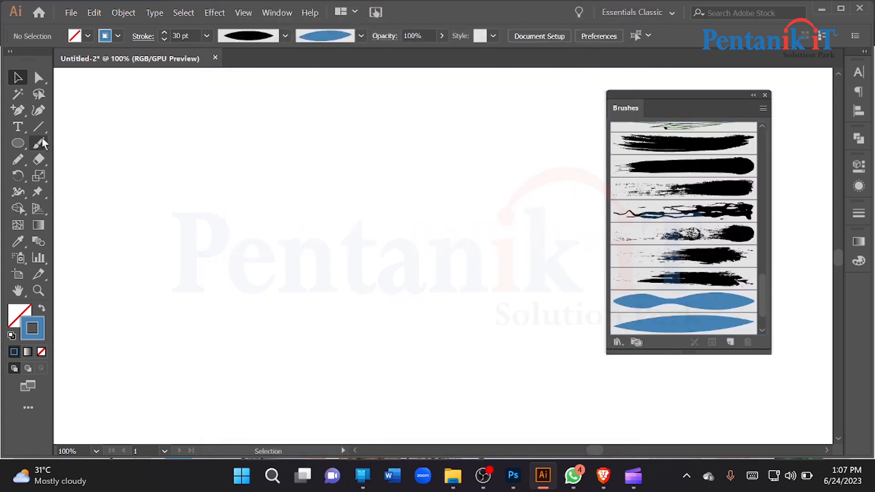
key("ctrl+minus")
key("ctrl+minus")
mouse_move(174, 276)
left_mouse_down()
mouse_move(357, 224)
mouse_move(376, 175)
left_mouse_up()
key("ctrl+minus")
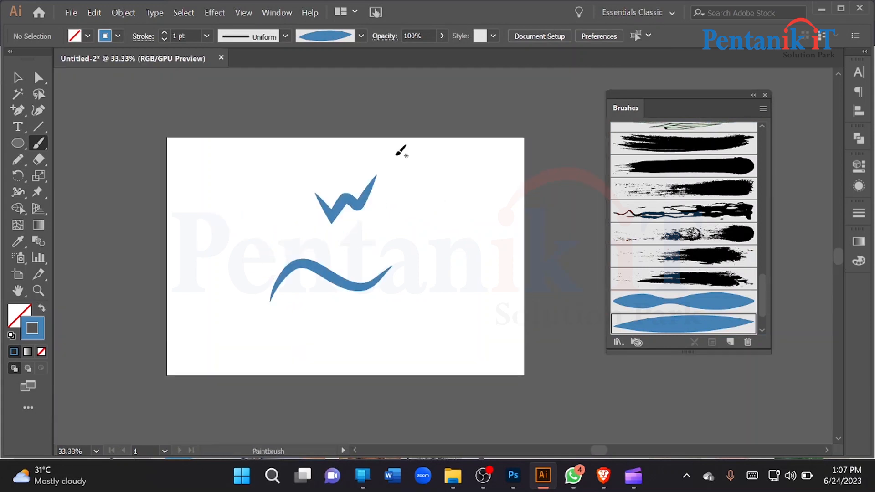
left_click_drag(417, 236, 449, 218)
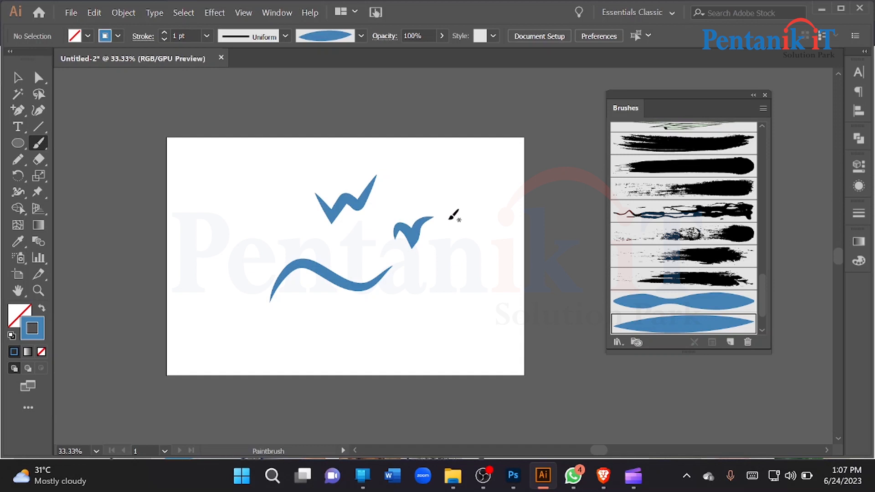
scroll(404, 273, "down", 2)
left_click_drag(432, 264, 452, 240)
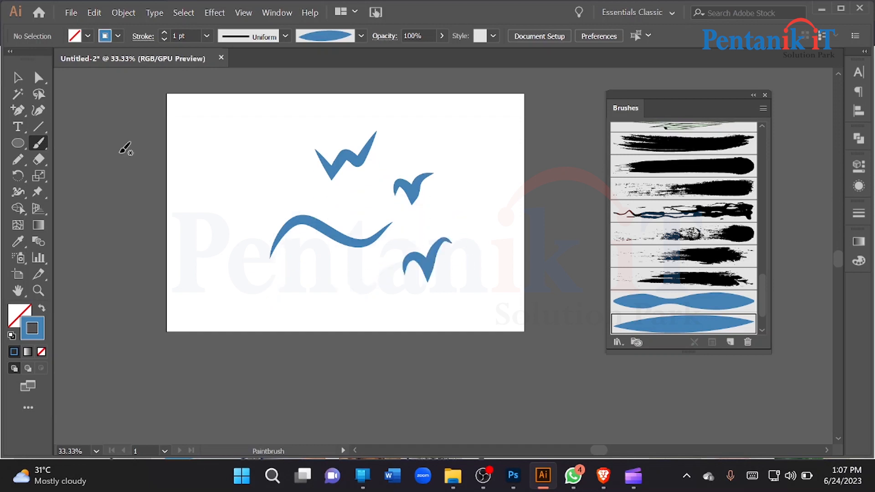
Set the stroke weight to 0.75 pt and paint two wavy strokes in the left part of the artboard
left_click(164, 40)
left_click_drag(207, 202, 259, 165)
left_click_drag(388, 149, 389, 147)
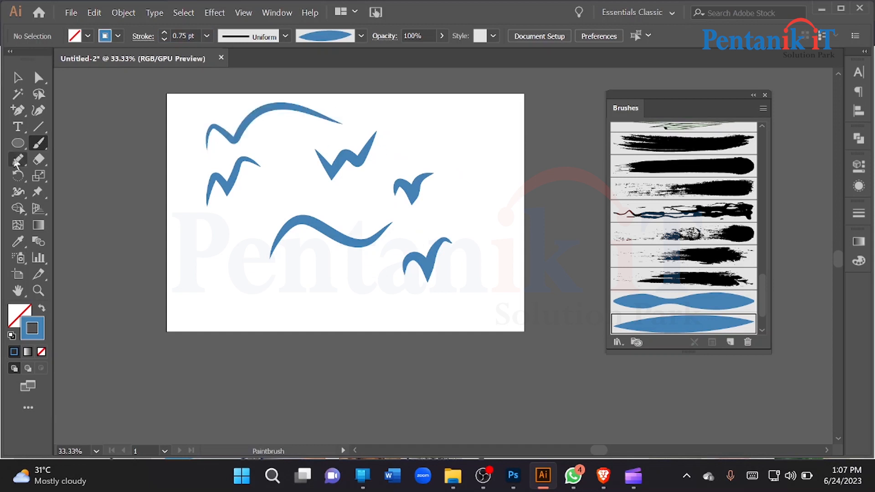
Accept the Paintbrush Tool Options as they are and paint two bird-like strokes along the artboard's lower edge
double_click(38, 142)
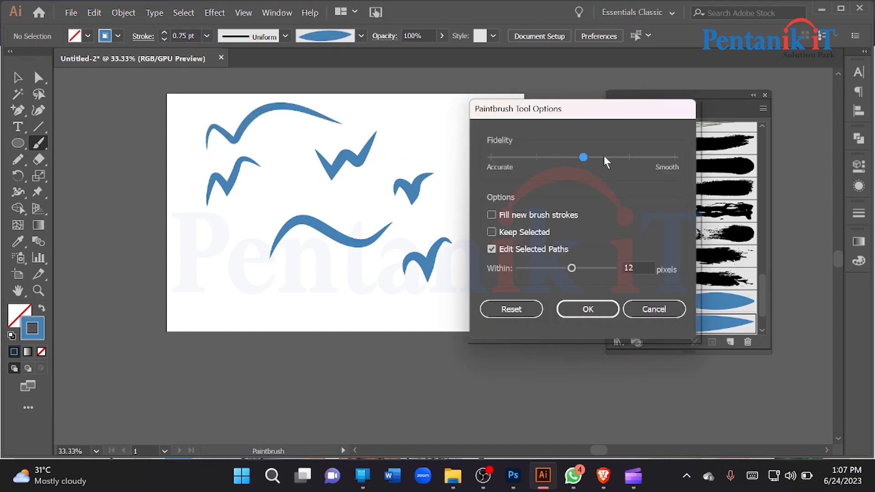
left_click(593, 314)
left_click_drag(248, 305, 299, 273)
left_click_drag(318, 304, 370, 263)
scroll(458, 174, "up", 1)
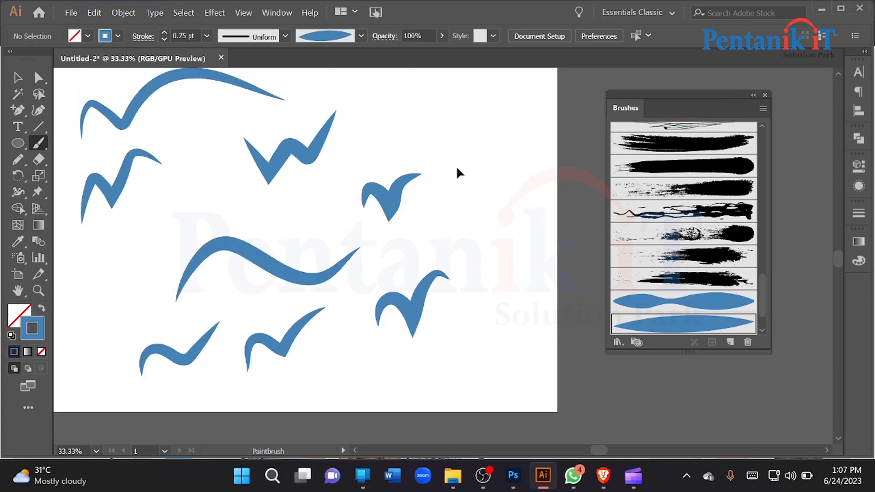
Paint four more tapered strokes down the right part of the artboard, one running past its upper edge
left_click_drag(450, 122, 510, 108)
scroll(377, 172, "up", 3)
left_click_drag(350, 158, 551, 99)
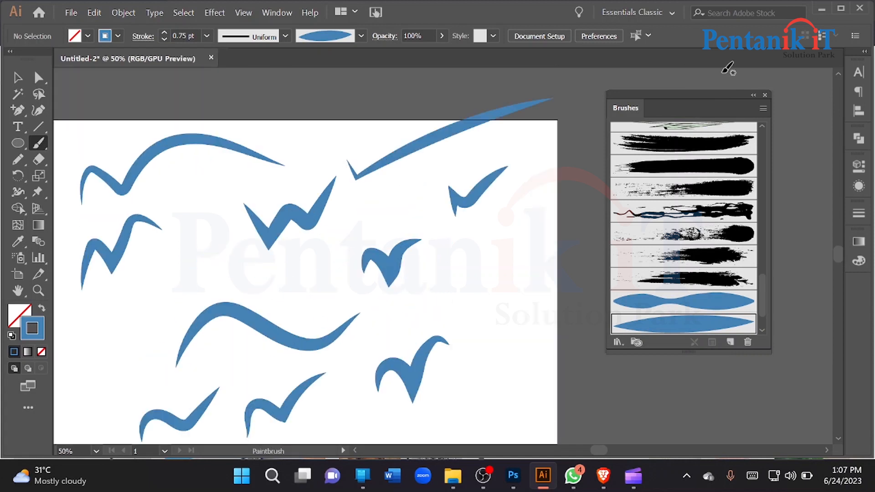
scroll(442, 166, "down", 3)
left_click_drag(463, 214, 544, 160)
scroll(478, 264, "down", 3)
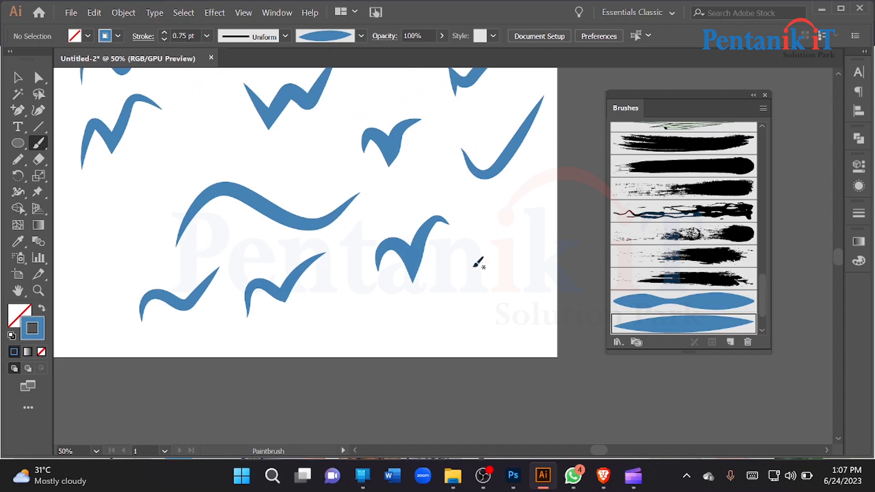
left_click_drag(503, 251, 531, 219)
scroll(520, 287, "down", 3)
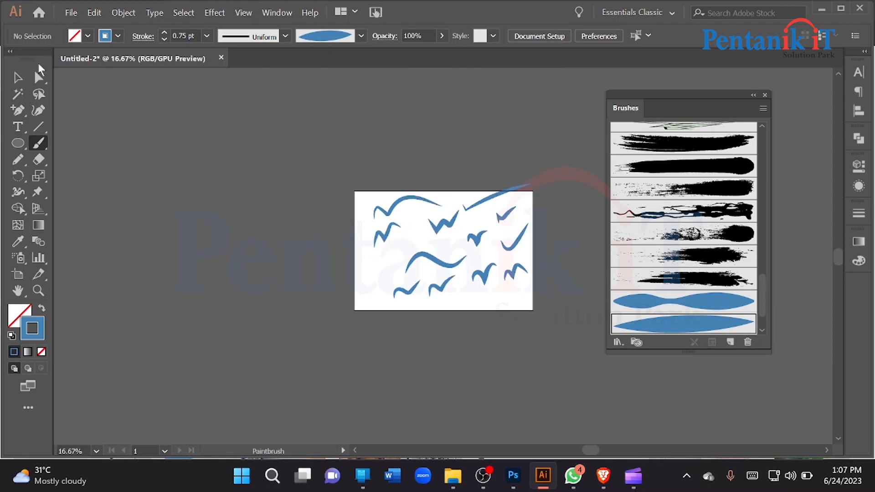
Select all the painted tapered strokes and delete them
left_click(17, 78)
key("ctrl+a")
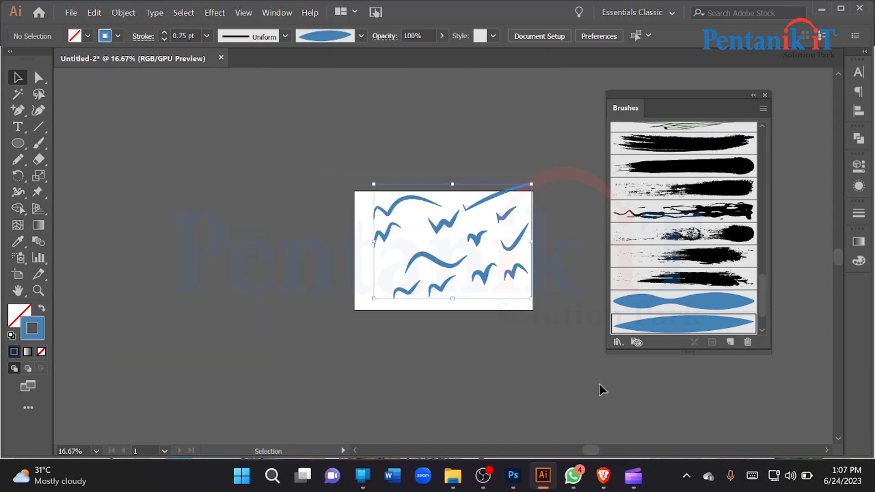
key("Delete")
Draw a five-pointed star on the artboard and give it a blue fill with no stroke
scroll(524, 264, "up", 2)
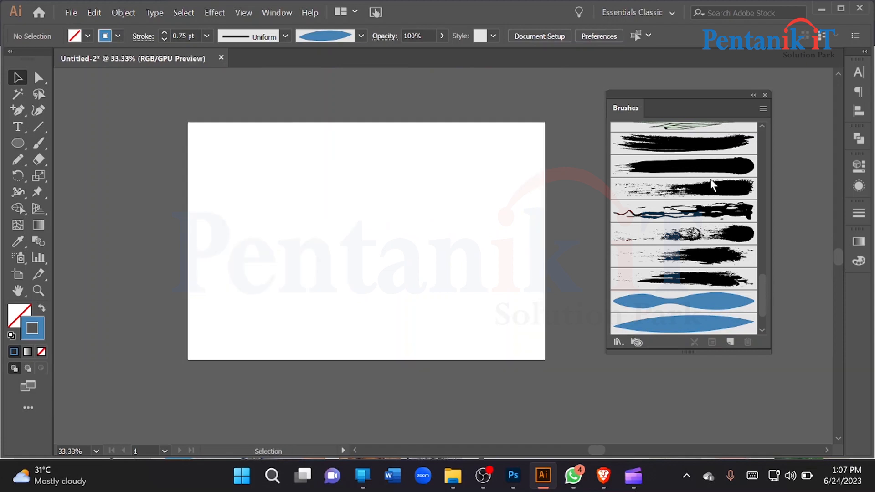
scroll(717, 182, "up", 6)
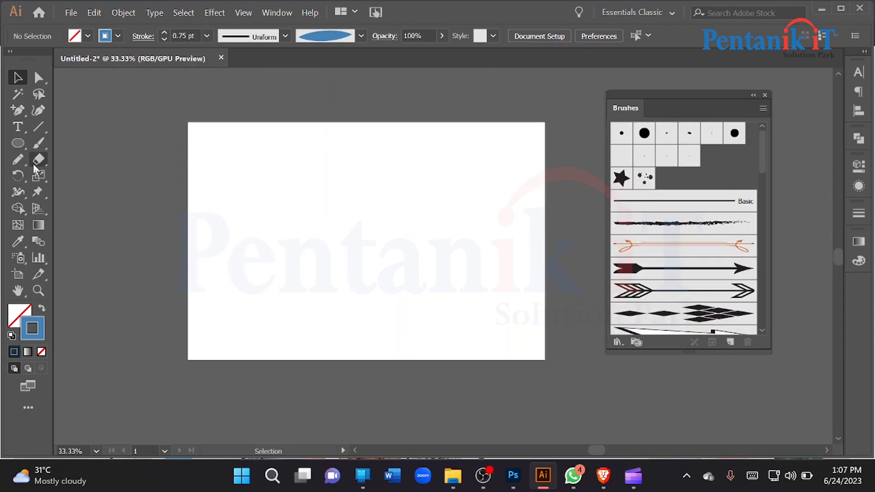
left_click(18, 144)
left_click_drag(323, 216, 359, 244)
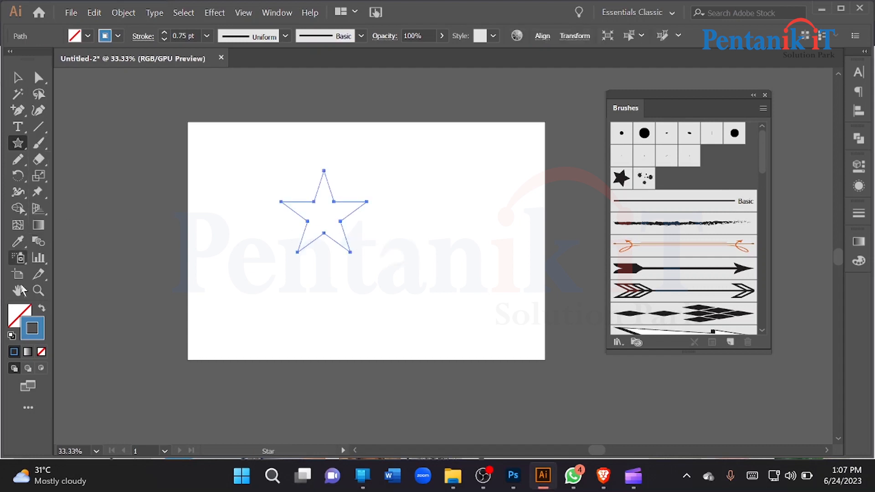
left_click(41, 309)
left_click(17, 77)
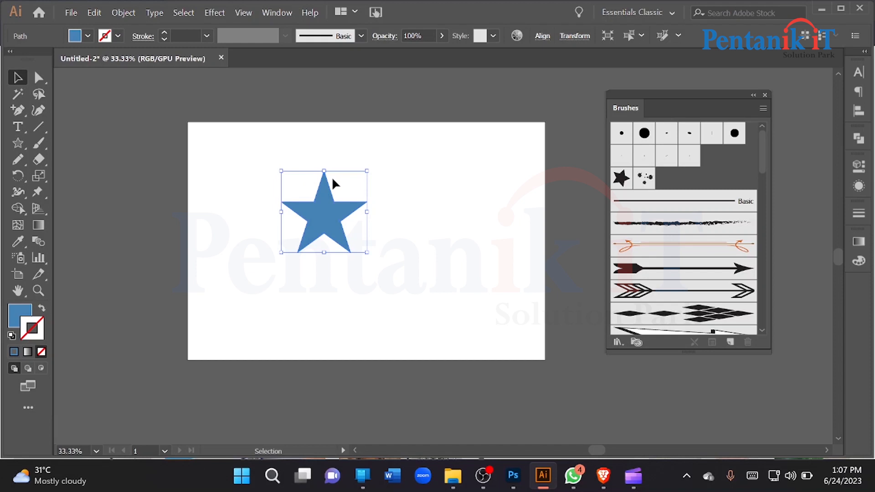
Shrink the blue star and add it to the brush collection as a Pattern Brush with the default options
mouse_move(326, 169)
left_mouse_down()
mouse_move(326, 194)
mouse_move(713, 163)
mouse_move(712, 177)
left_mouse_up()
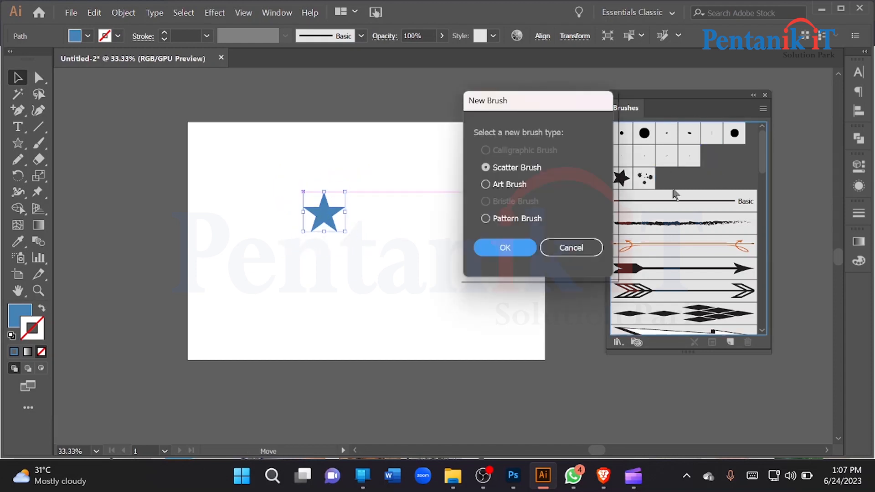
left_click(520, 219)
left_click(504, 248)
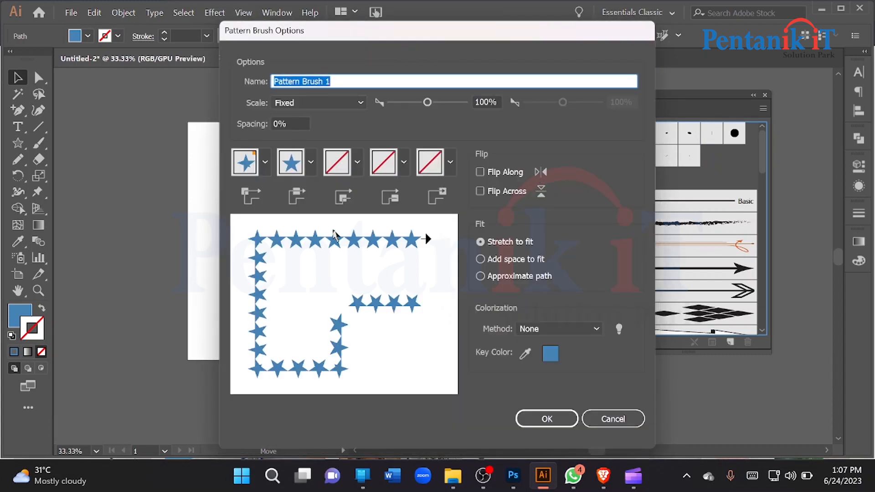
left_click(547, 417)
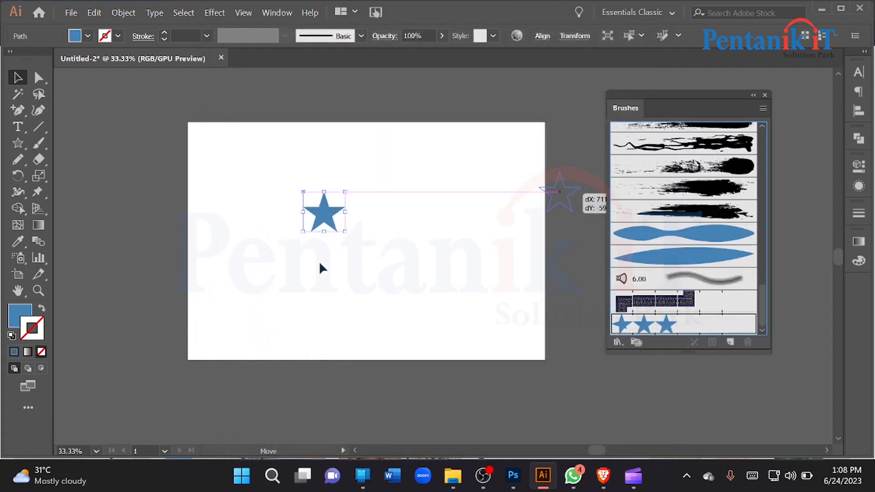
Delete the original star and paint three wavy strokes with the star pattern brush across and above the artboard
left_click(560, 323)
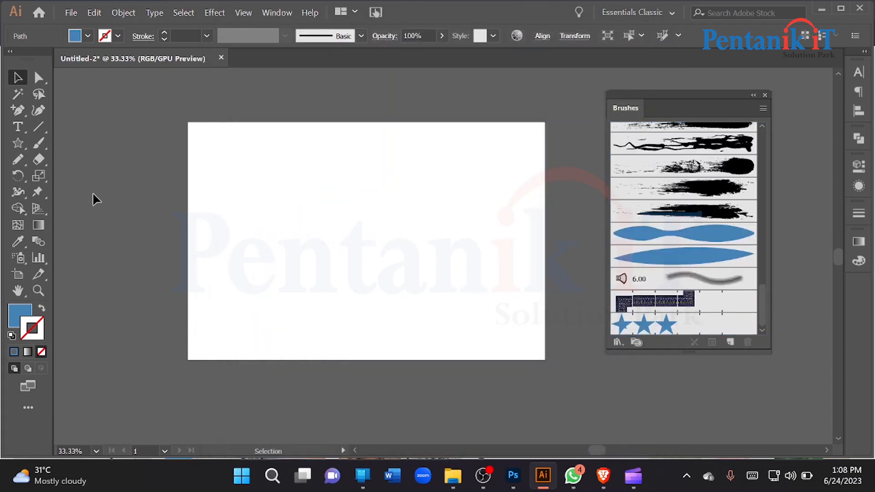
left_click(39, 143)
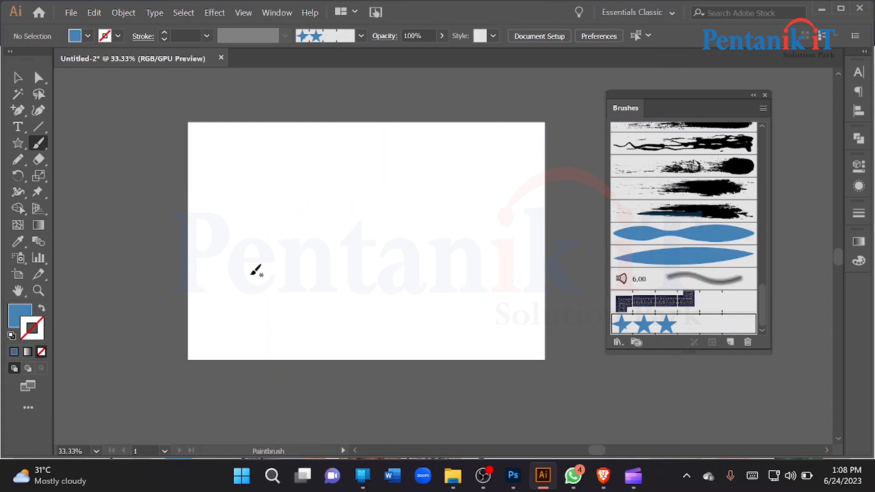
left_click_drag(509, 234, 509, 235)
scroll(284, 326, "down", 2)
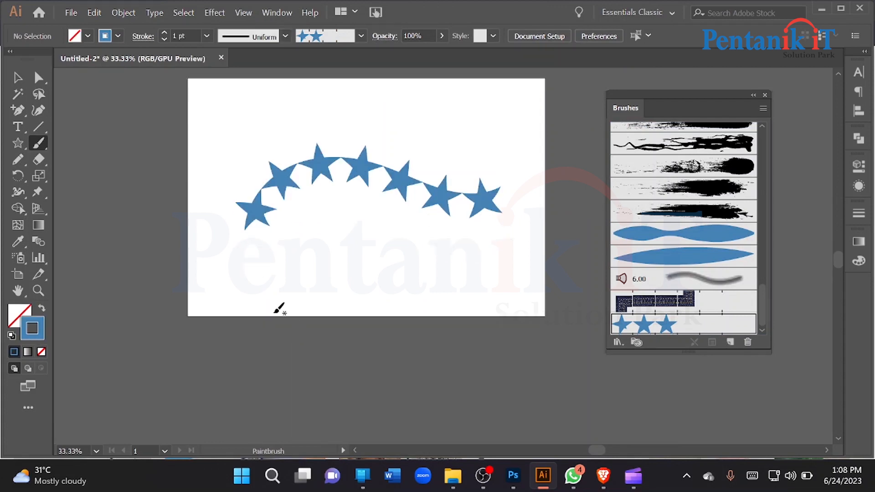
left_click_drag(391, 289, 474, 268)
scroll(506, 286, "up", 5)
left_click_drag(601, 110, 601, 109)
scroll(431, 190, "down", 3)
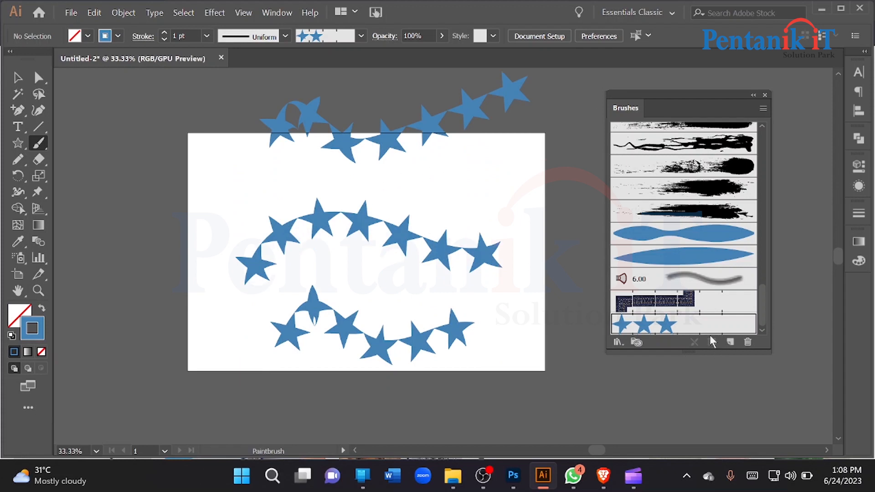
Paint a short star-brush stroke in the artboard's upper right and a straight horizontal one below the artboard
left_click(661, 325)
left_click_drag(440, 185, 541, 143)
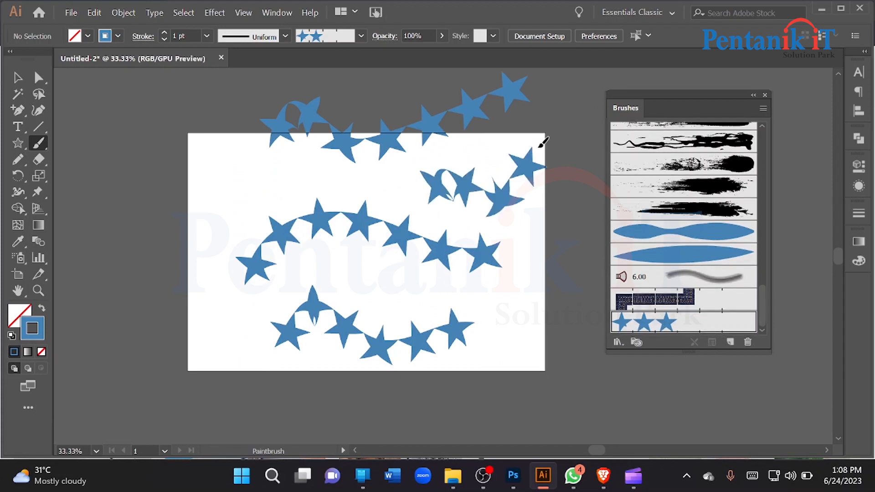
scroll(533, 141, "down", 7)
left_click_drag(390, 301, 503, 301)
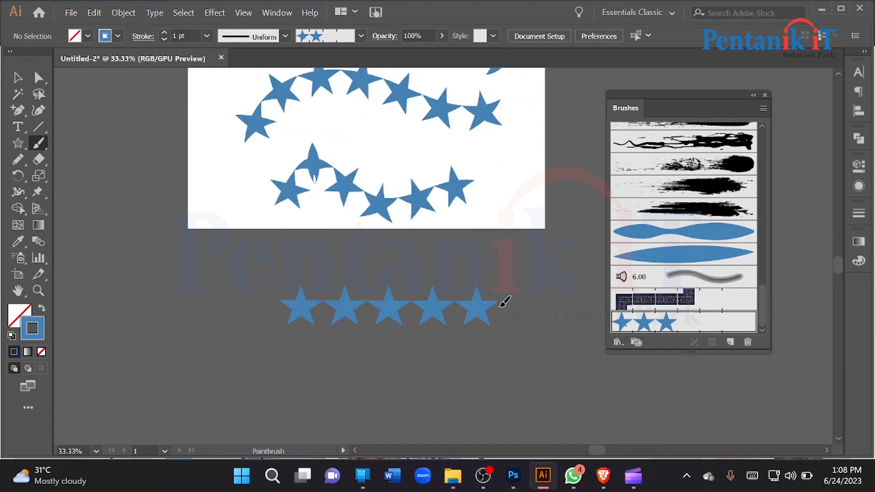
scroll(504, 301, "up", 3)
Try to shorten the straight star stroke below the artboard to a single star, and undo the resizing
left_click(18, 78)
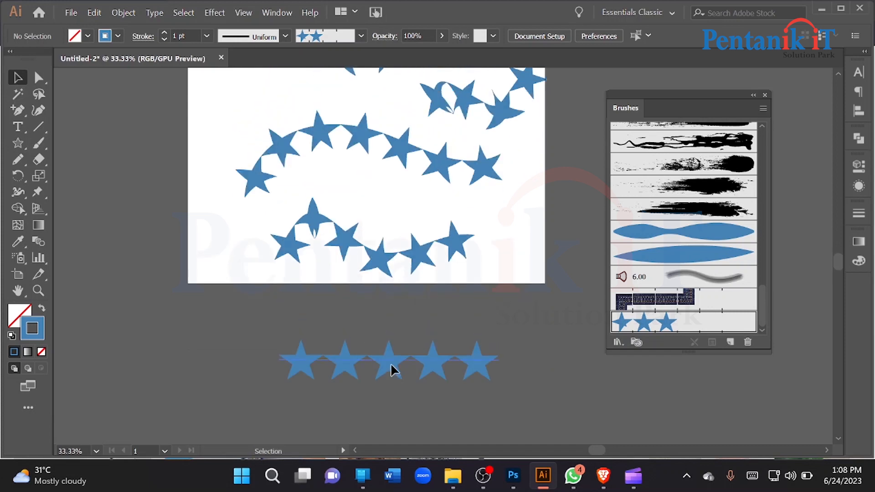
left_click_drag(491, 361, 228, 363)
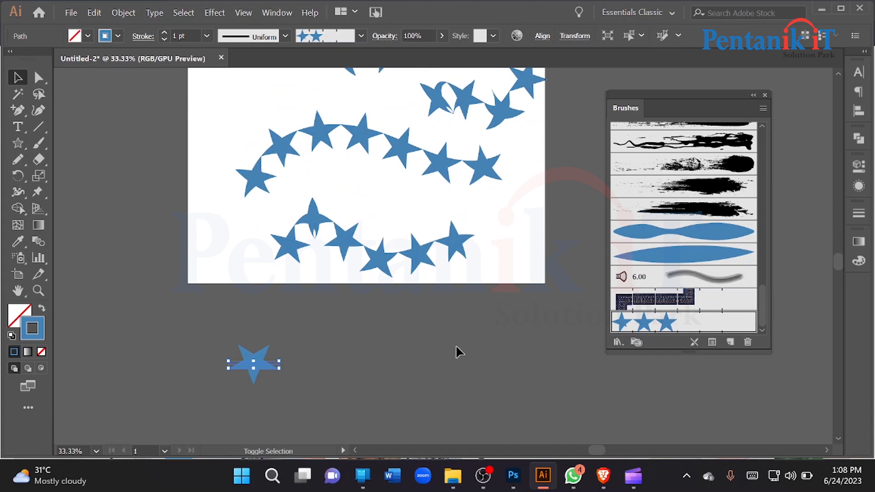
key("ctrl+z")
Clear all star strokes from the document, including one more trial stroke painted with the star pattern brush
scroll(389, 348, "down", 1)
left_click(365, 100, "shift")
key("Delete")
left_click(38, 143)
mouse_move(445, 212)
left_mouse_down()
mouse_move(296, 215)
mouse_move(325, 187)
left_mouse_up()
left_click(13, 83)
left_click_drag(129, 111, 335, 238)
key("Delete")
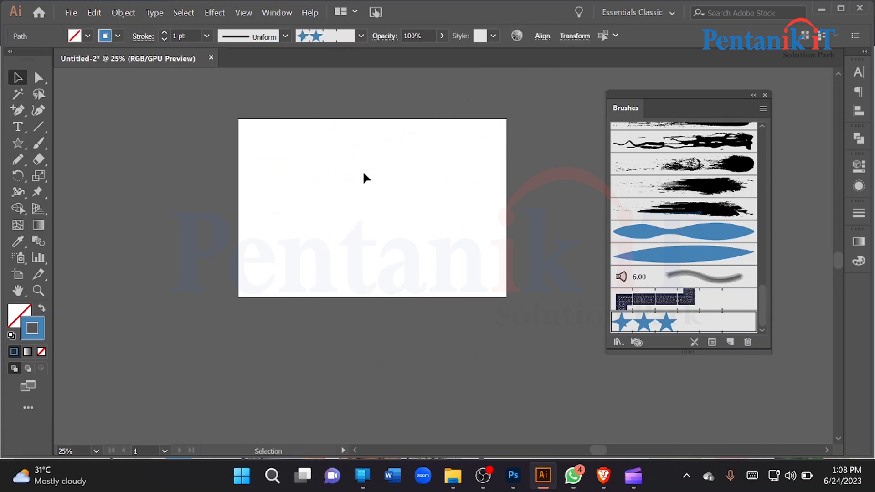
Draw a large circle on the artboard with the Ellipse tool and apply the star pattern brush to its outline
left_click(38, 129)
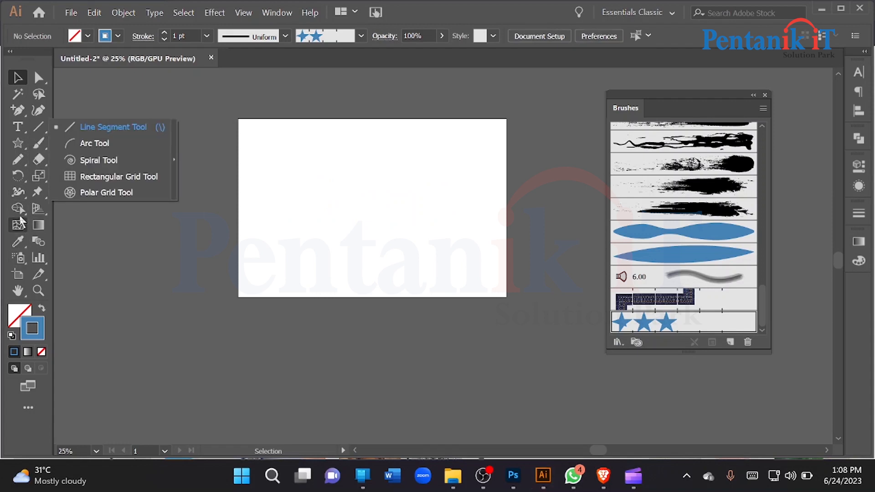
left_click(19, 275)
left_click(18, 144)
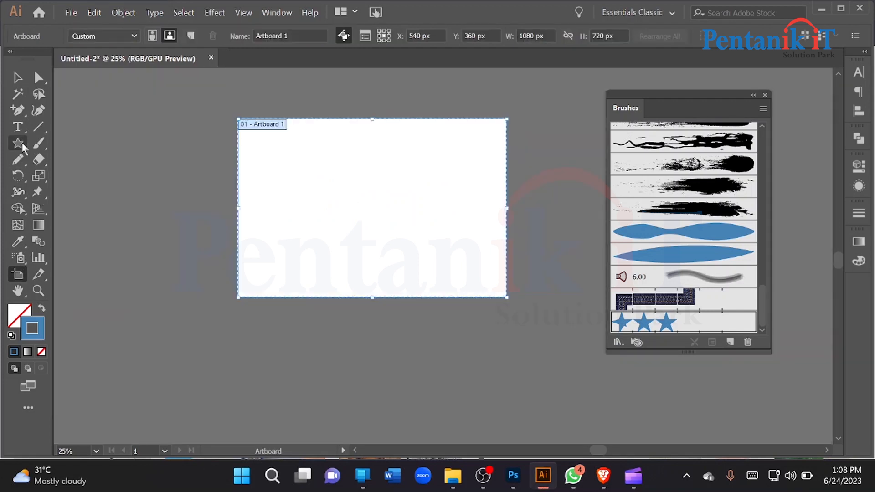
left_click(65, 176)
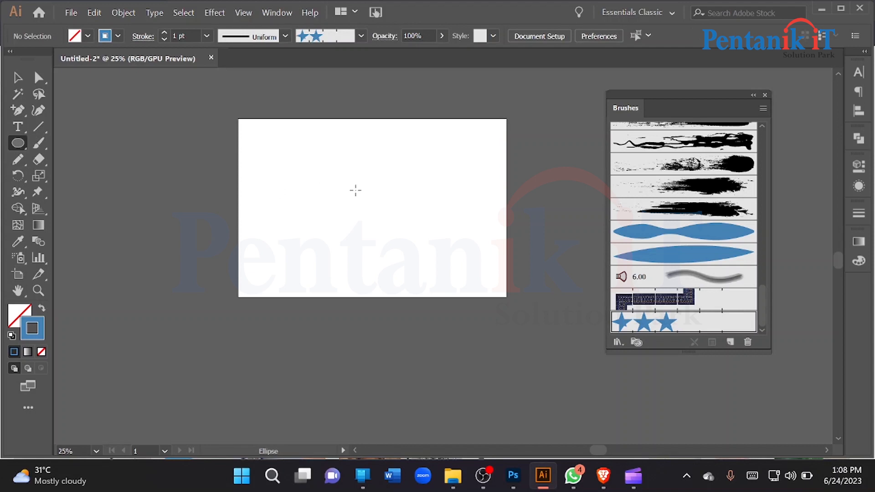
left_click_drag(355, 190, 415, 205)
left_click(661, 322)
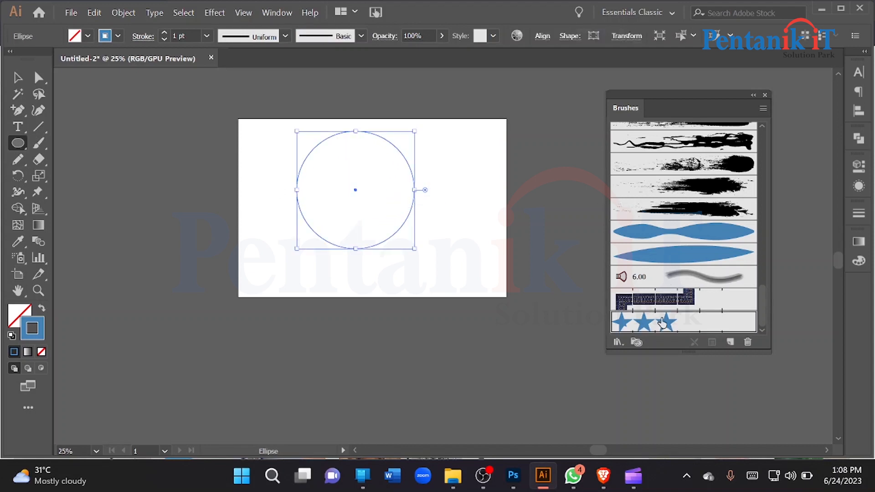
key("v")
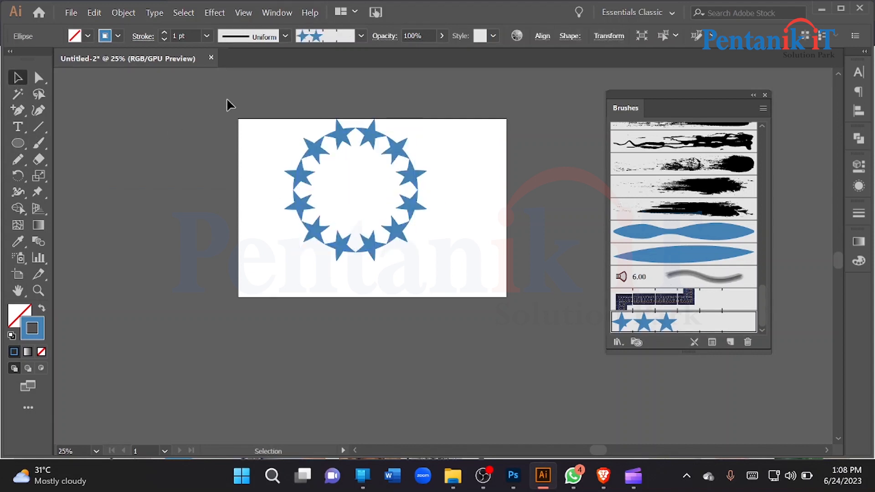
left_click(226, 98)
scroll(442, 162, "up", 2)
left_click(349, 294)
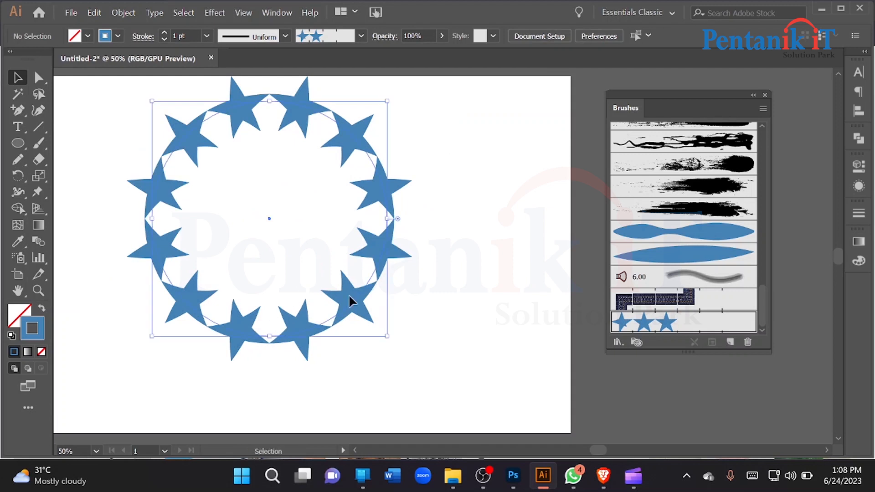
Delete the star-bordered circle and draw a smaller plain circle on the artboard
scroll(310, 286, "down", 1)
key("Delete")
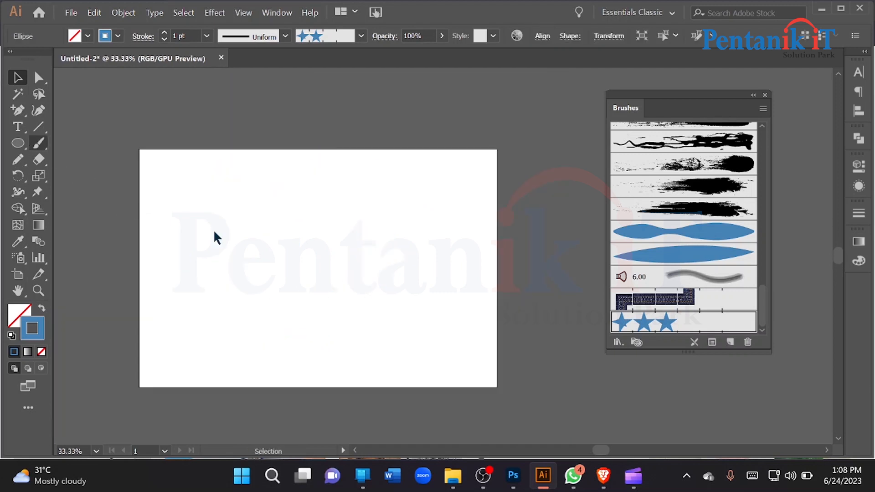
scroll(264, 257, "up", 1)
scroll(262, 236, "up", 1)
key("l")
left_click_drag(246, 199, 350, 303)
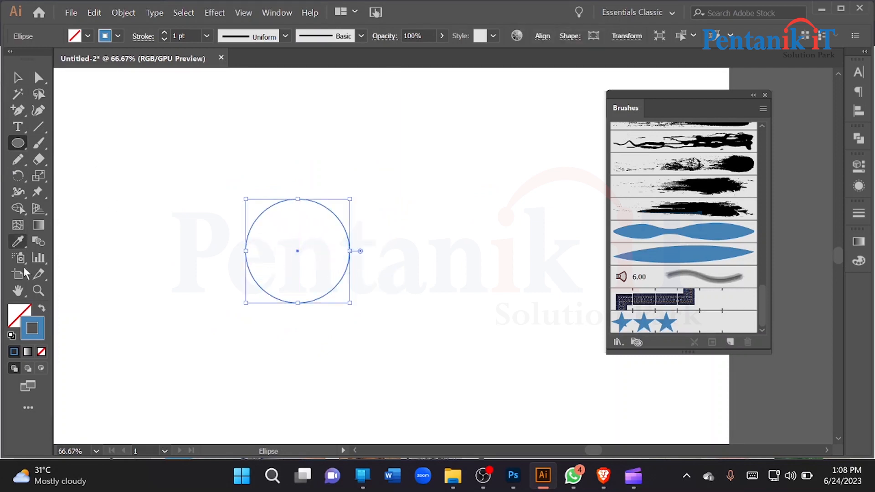
Swap the circle to a solid blue fill without stroke and place a copy beside it so the two overlap in a narrow leaf shape
left_click(41, 308)
left_click(17, 78)
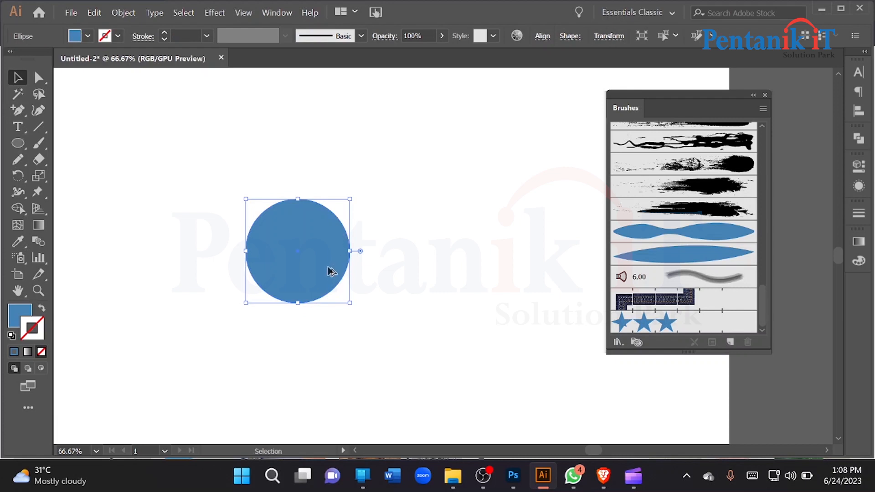
left_click(385, 266)
left_click(296, 257)
left_click_drag(349, 258, 392, 235)
left_click(293, 255)
left_click_drag(313, 255, 383, 258)
Remove the outer parts of both circles with Shape Builder, keeping only the overlapping leaf, and tilt the leaf diagonally
key("ctrl+a")
left_click(19, 209)
left_click(269, 236, "alt")
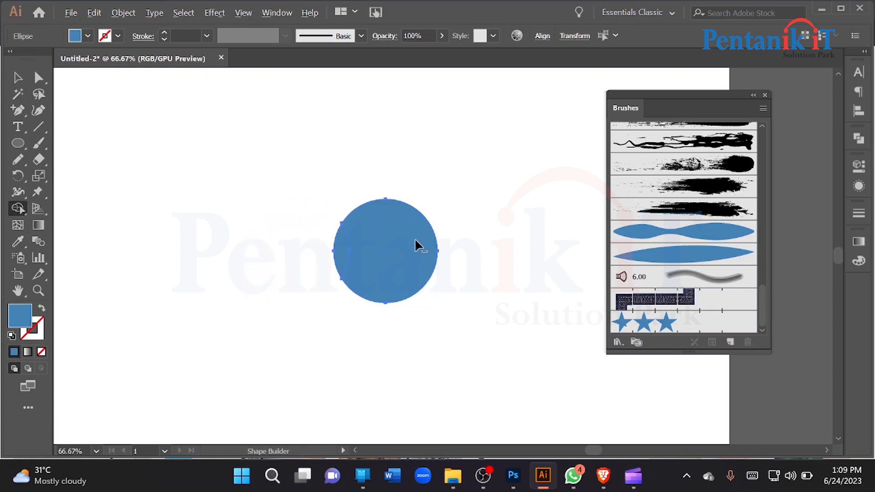
left_click(415, 241, "alt")
key("v")
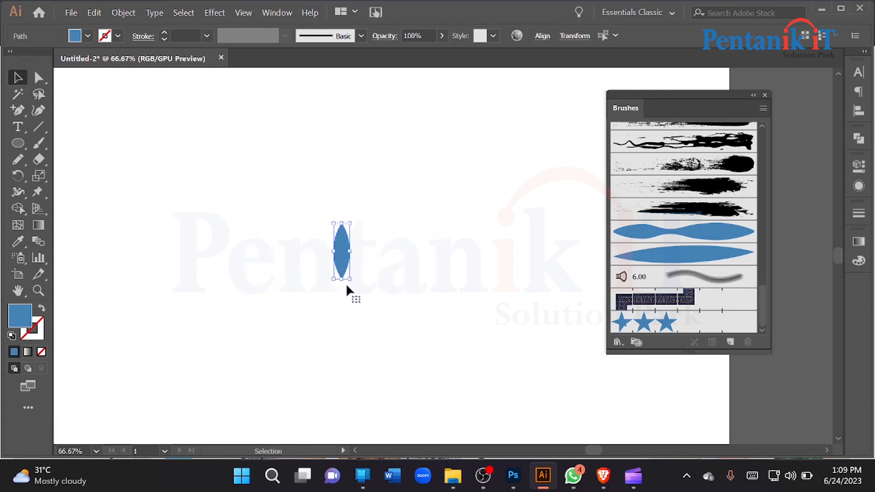
scroll(346, 284, "up", 2)
left_click_drag(358, 279, 355, 249)
Try a vertically reflected copy of the leaf and undo it
right_click(338, 211)
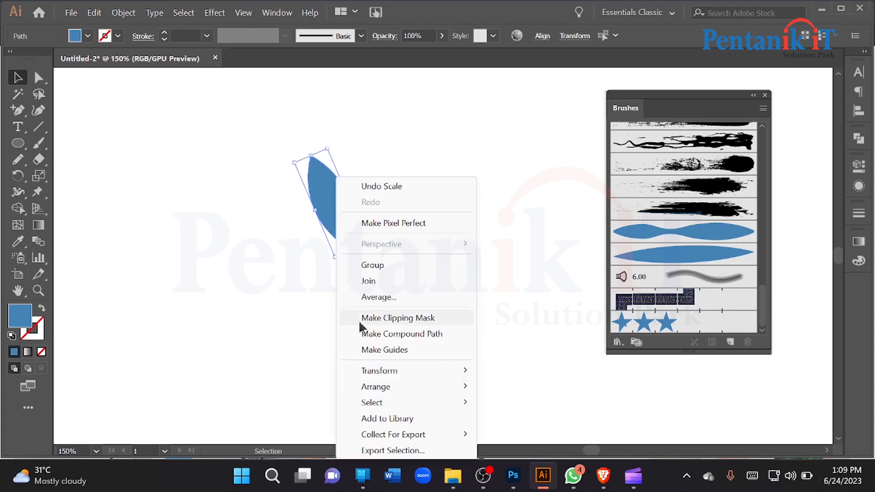
mouse_move(378, 373)
left_click(520, 289)
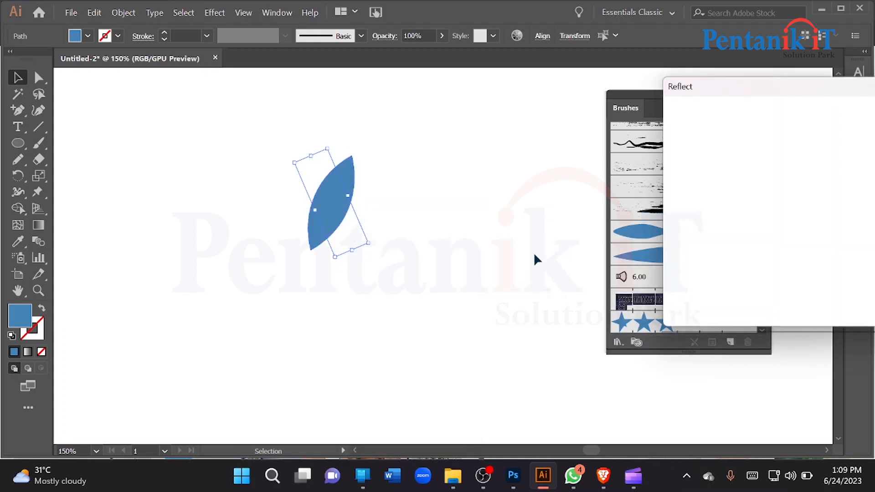
left_click(688, 157)
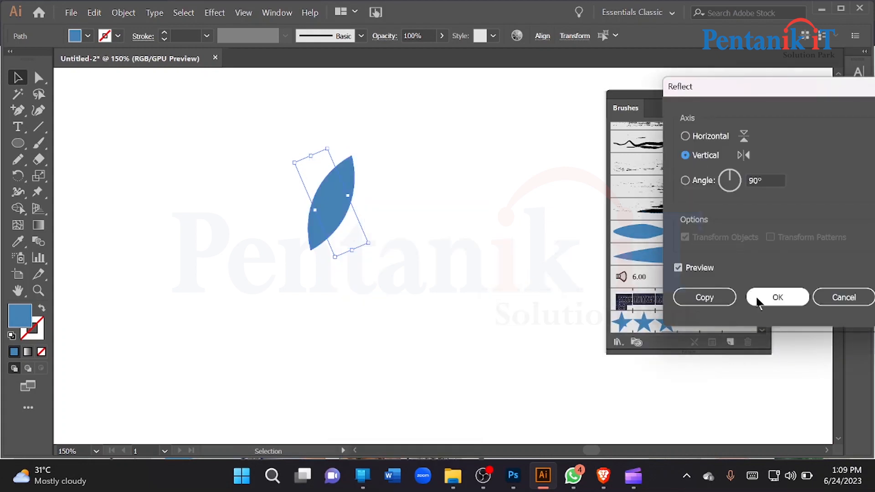
left_click(683, 298)
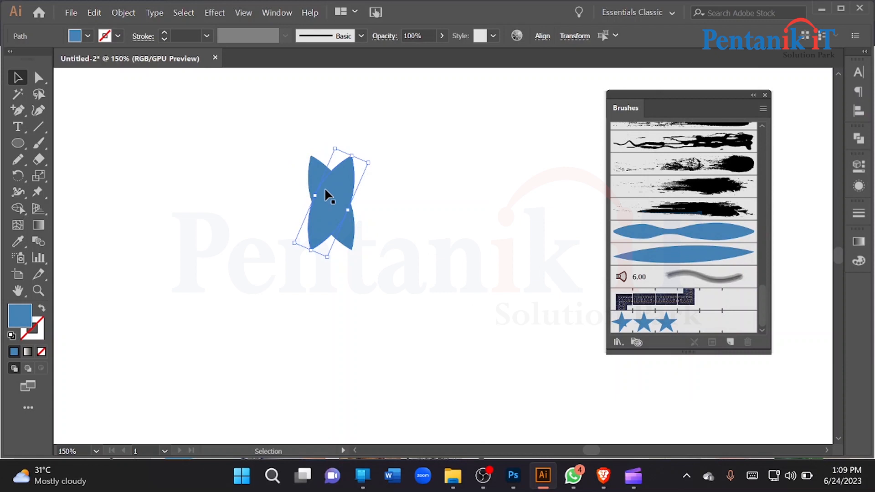
left_click_drag(344, 190, 335, 207)
key("ctrl+z")
key("ctrl+z")
Make a horizontally reflected copy of the tilted leaf and place it below the original so their tips meet
right_click(335, 207)
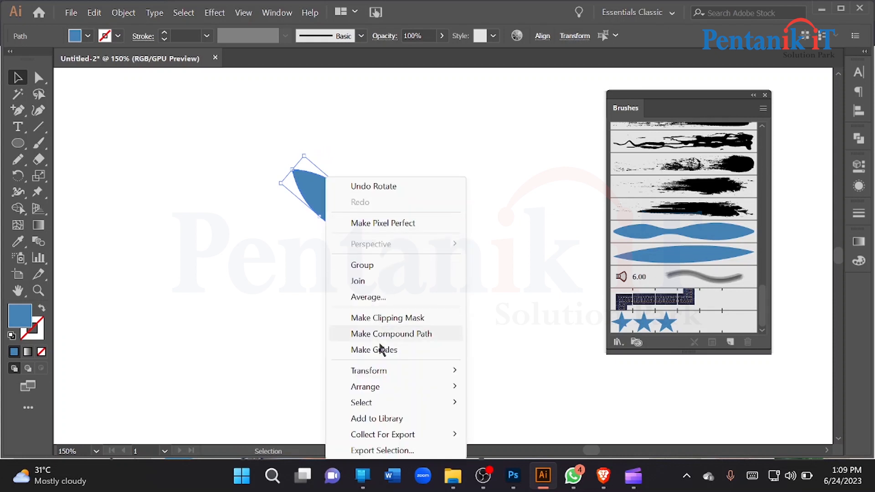
mouse_move(377, 373)
left_click(501, 295)
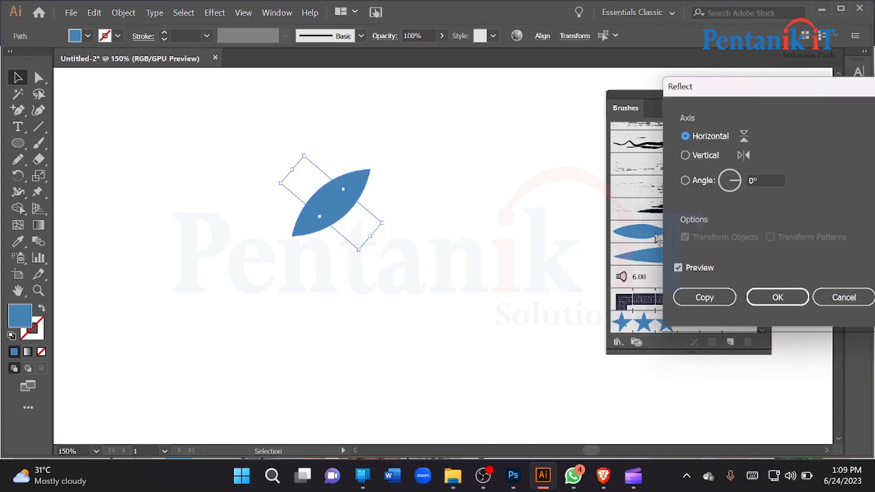
left_click(700, 298)
left_click_drag(341, 205, 343, 258)
left_click(427, 236)
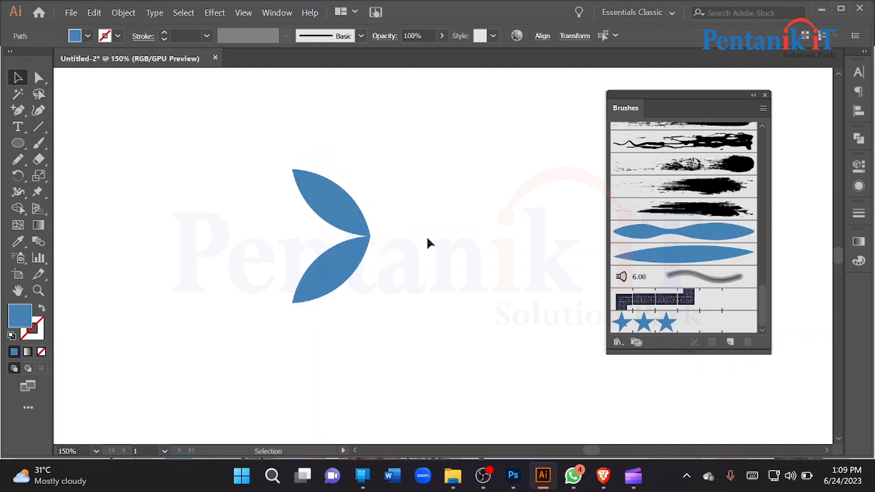
Create a pattern brush from the two leaves with the default options and delete the leaf artwork from the artboard
key("ctrl+a")
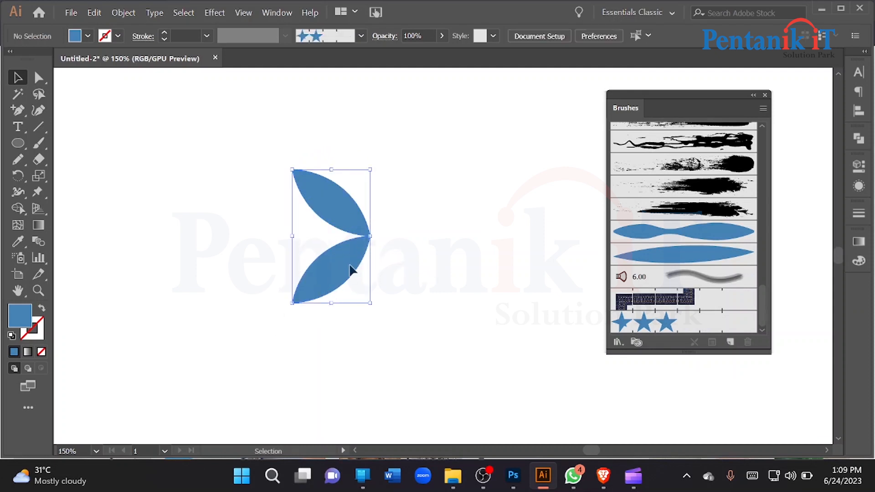
scroll(720, 234, "up", 5)
mouse_move(373, 236)
left_mouse_down()
mouse_move(424, 235)
mouse_move(708, 166)
left_mouse_up()
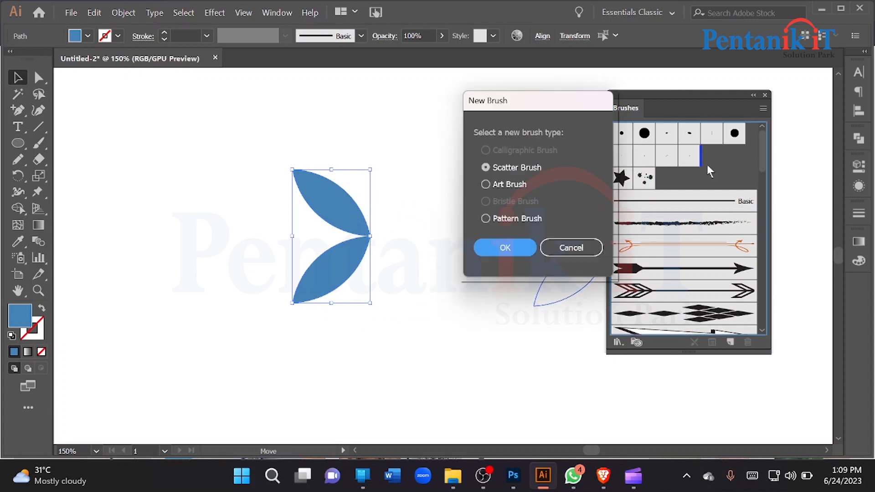
left_click(517, 220)
left_click(505, 248)
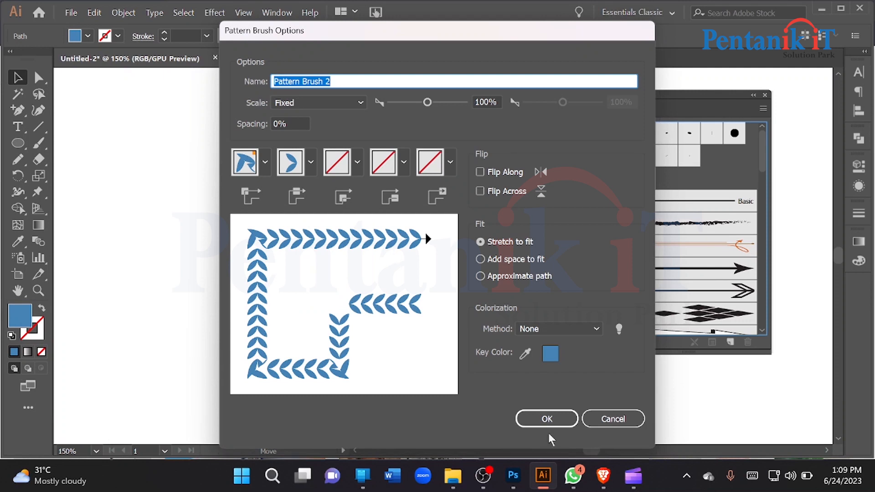
left_click(547, 427)
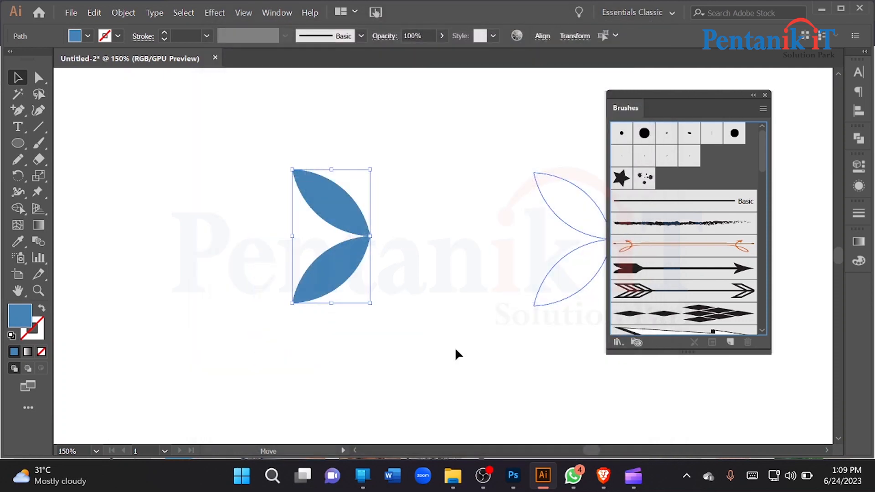
scroll(277, 284, "down", 2)
key("Delete")
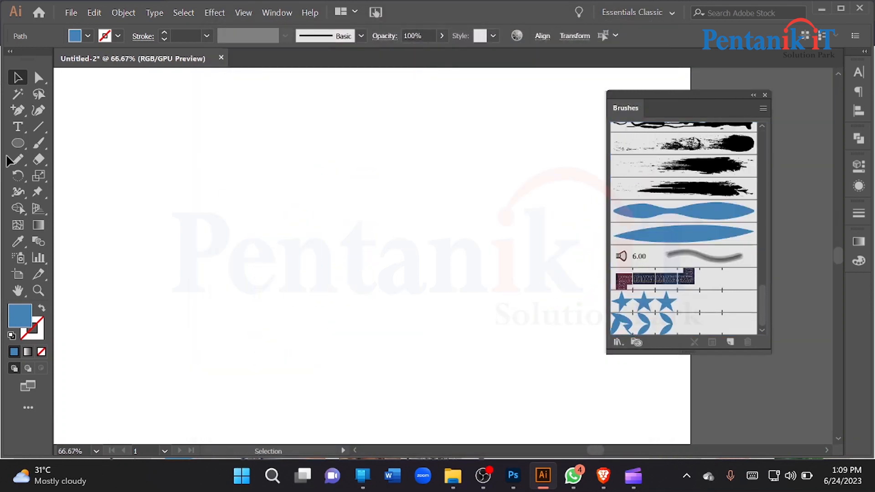
Paint a short straight stroke and a long arched stroke with the leaf pattern brush, and delete both trial strokes
left_click(38, 144)
left_click_drag(285, 251, 340, 249)
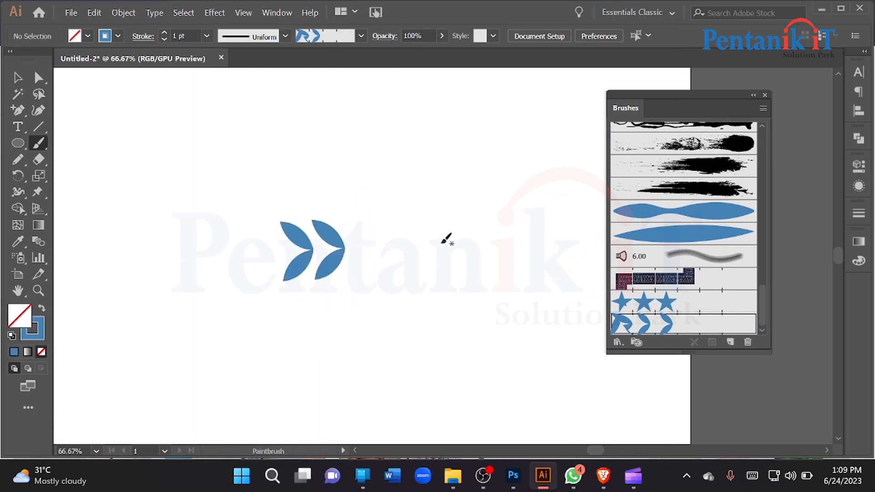
mouse_move(186, 254)
left_mouse_down()
mouse_move(247, 170)
mouse_move(527, 303)
left_mouse_up()
scroll(276, 273, "down", 2)
key("v")
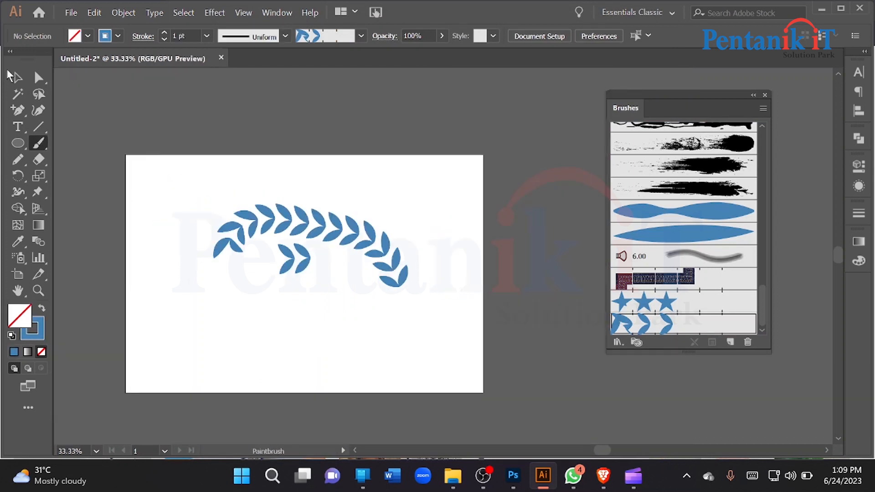
mouse_move(439, 310)
left_mouse_down()
mouse_move(254, 203)
mouse_move(258, 185)
left_mouse_up()
key("Delete")
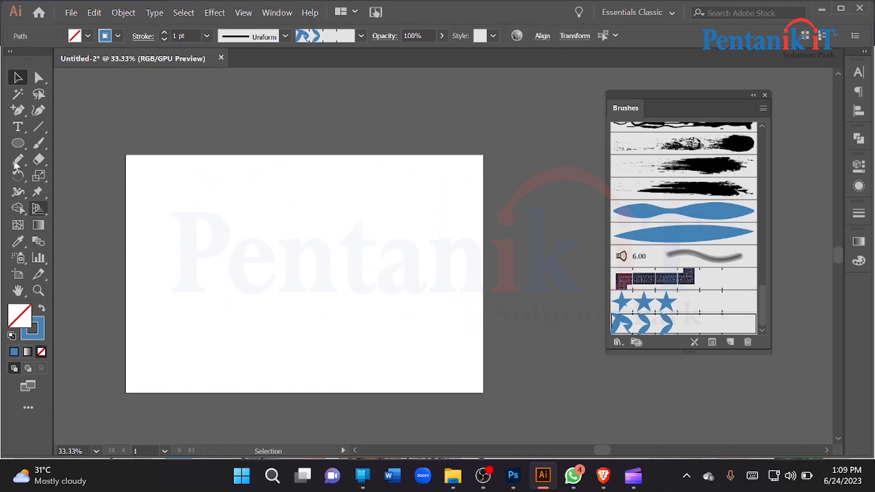
Draw a circle on the artboard with the Ellipse tool and apply the leaf pattern brush to its outline as a wreath
left_click(18, 144)
left_click_drag(209, 230, 310, 332)
left_click(651, 329)
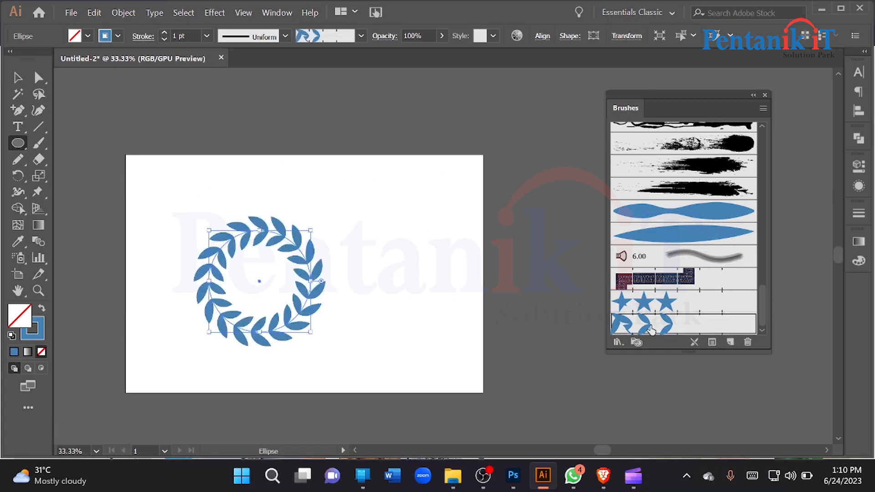
Draw a triangle above the leaf wreath with the Polygon tool and apply the leaf pattern brush to its outline
left_click_drag(14, 149, 108, 191)
left_click_drag(259, 136, 319, 190)
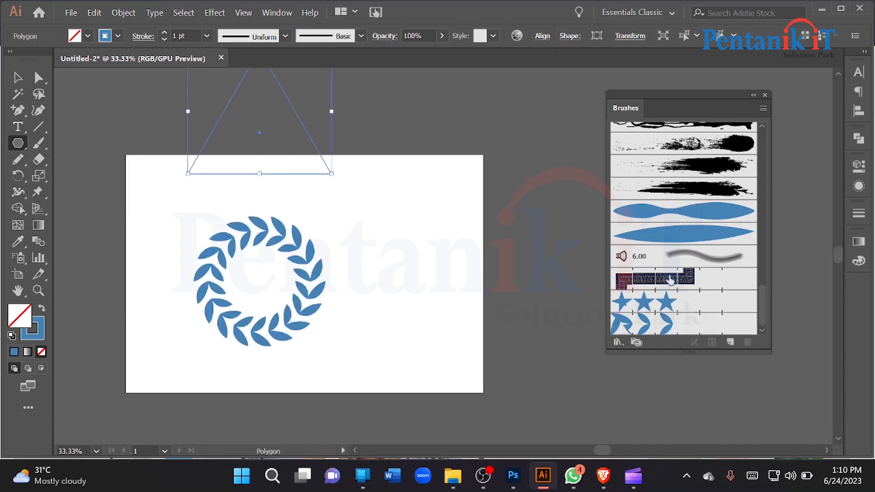
left_click(665, 301)
left_click(667, 325)
scroll(523, 242, "up", 3)
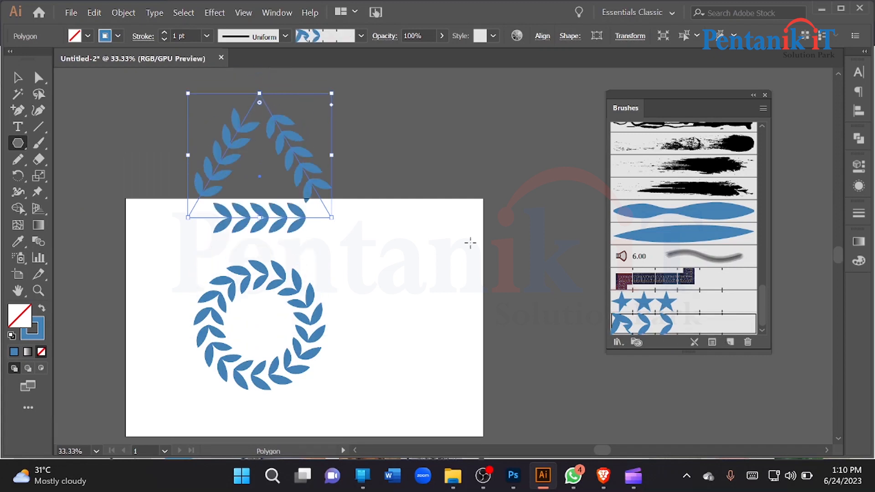
Draw a five-pointed star beside the wreath and try the leaf and star pattern brushes on its outline
left_click_drag(18, 144, 51, 210)
scroll(364, 246, "down", 3)
mouse_move(401, 253)
left_mouse_down()
mouse_move(479, 319)
mouse_move(445, 305)
mouse_move(456, 301)
left_mouse_up()
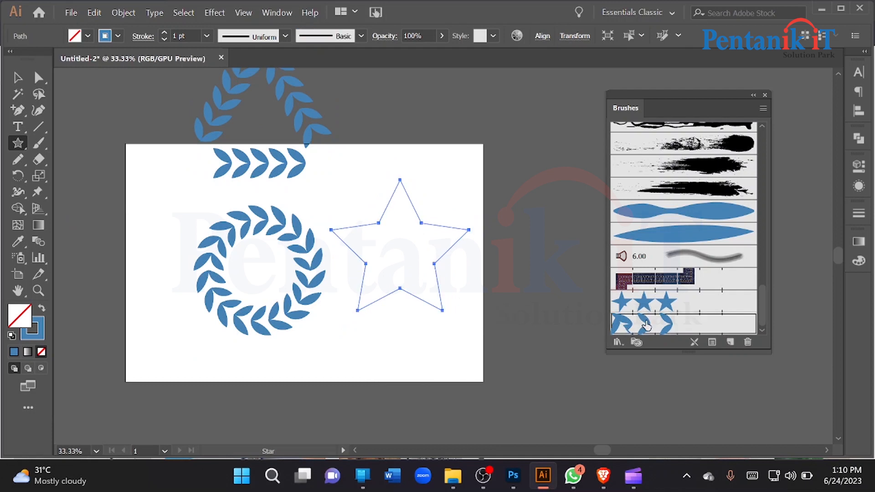
left_click(646, 324)
left_click(643, 302)
Delete the brushed star, the leaf triangle and the leaf wreath to leave the artboard empty
key("v")
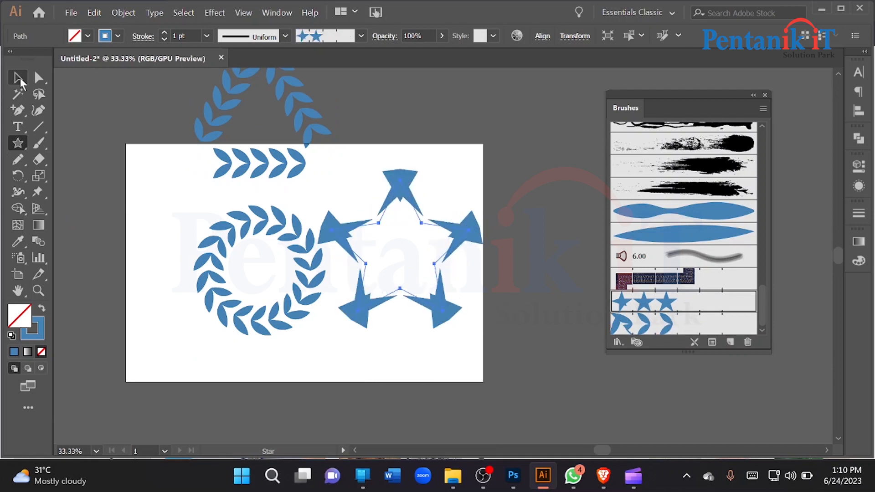
left_click(117, 130)
left_click(417, 275)
key("Delete")
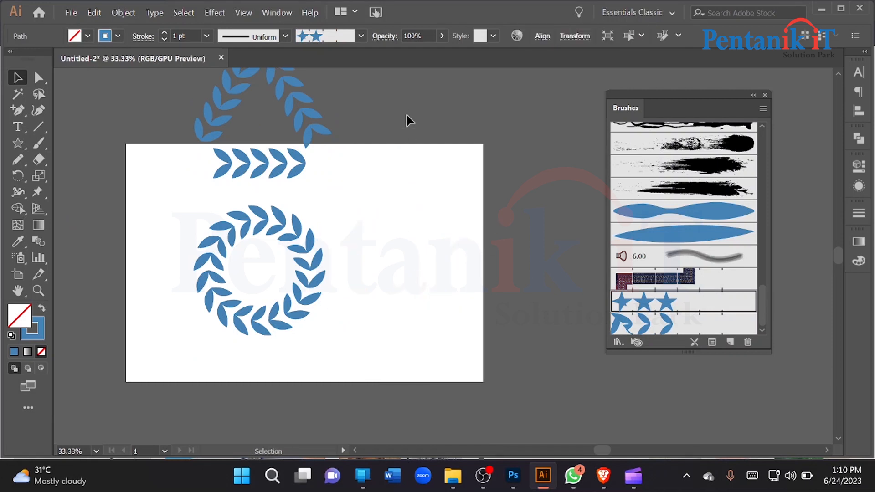
scroll(406, 113, "up", 2)
left_click(190, 369)
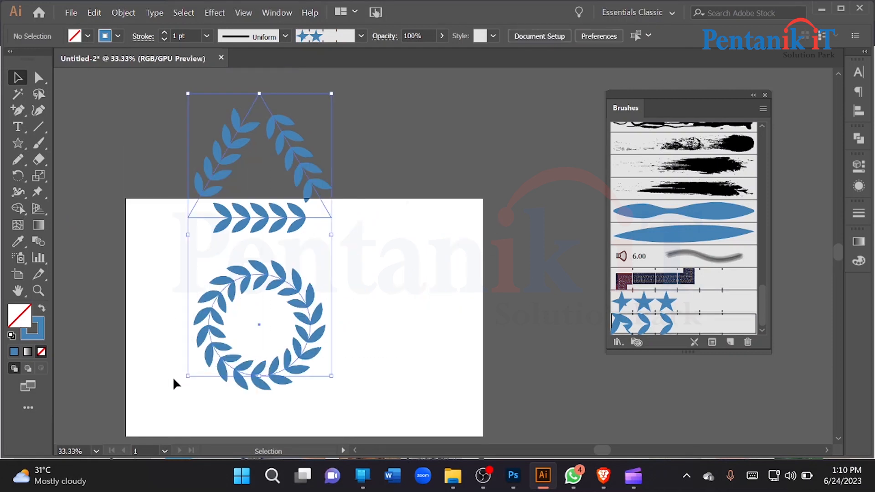
key("Delete")
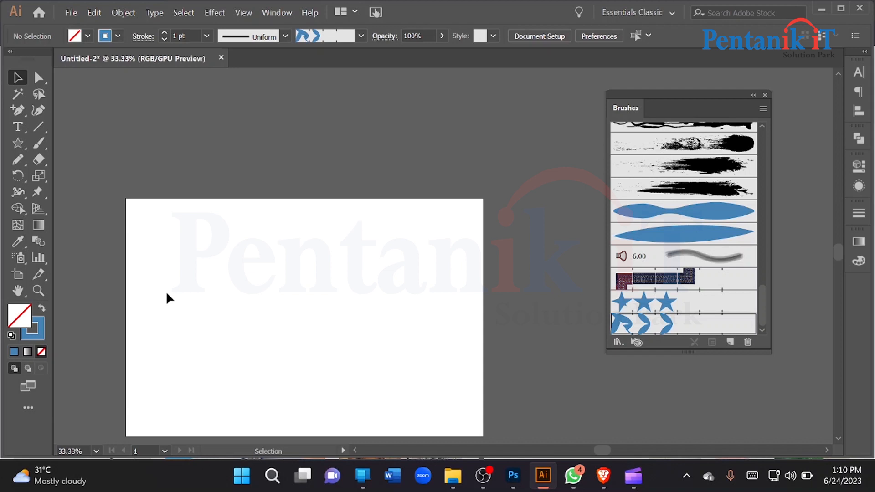
Draw a very small circle on the artboard with the Ellipse tool and swap it to a solid blue fill without stroke
scroll(684, 228, "down", 1)
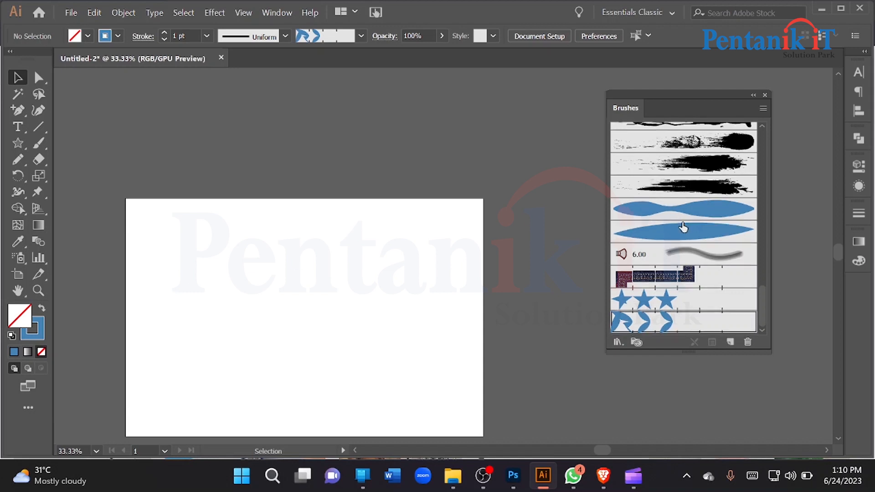
left_click(19, 144)
left_click(105, 175)
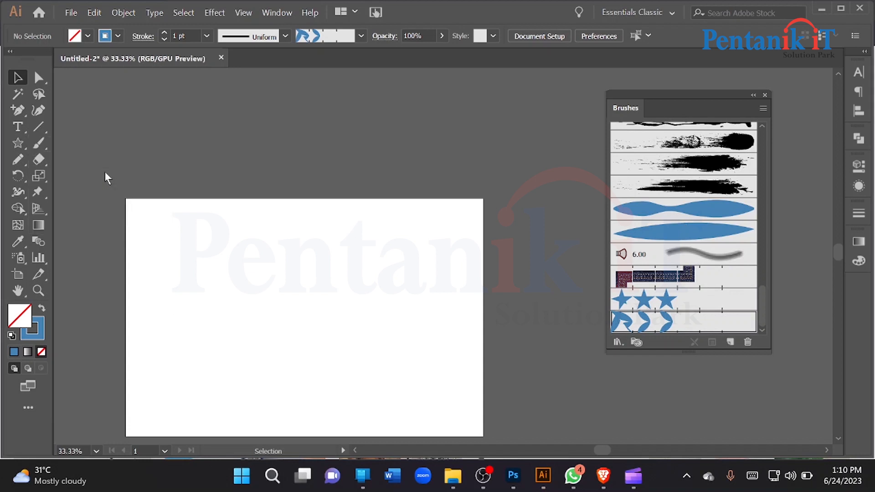
left_click_drag(308, 276, 323, 290)
left_click(42, 309)
left_click(17, 77)
Create a scatter brush from the small blue circle with the default options and delete the circle from the artboard
mouse_move(318, 285)
left_mouse_down()
mouse_move(355, 297)
mouse_move(680, 212)
mouse_move(670, 209)
left_mouse_up()
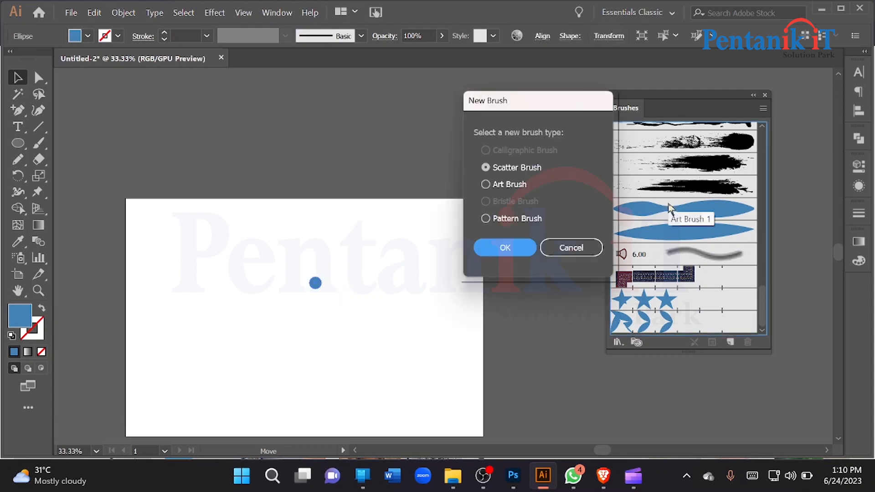
left_click(507, 247)
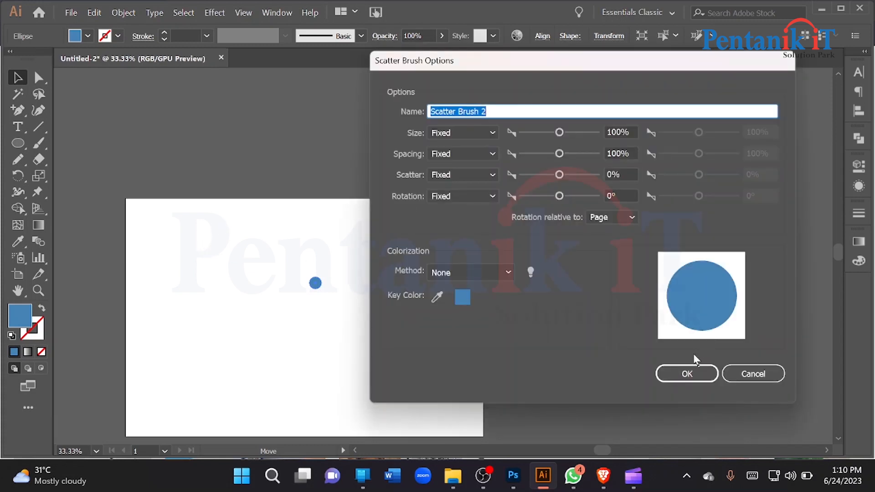
left_click(694, 377)
left_click_drag(239, 236, 363, 323)
key("Delete")
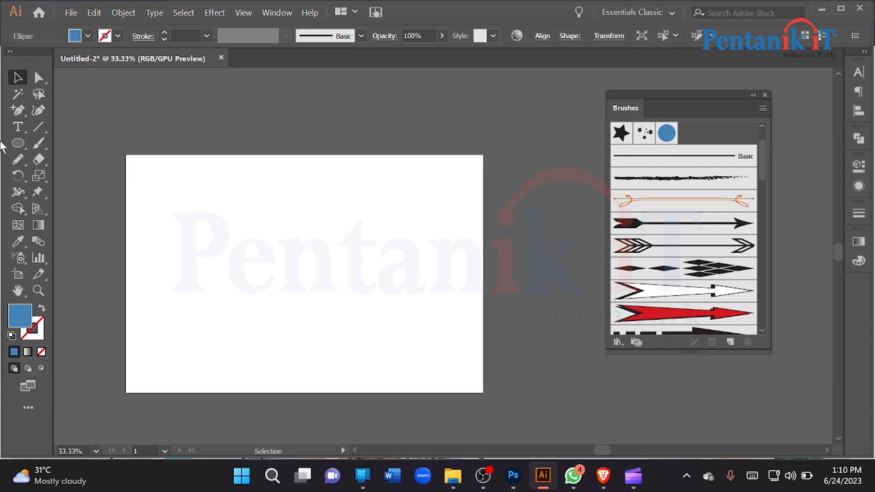
Paint an arched dotted stroke on the artboard with the blue circle scatter brush and delete it
left_click(39, 143)
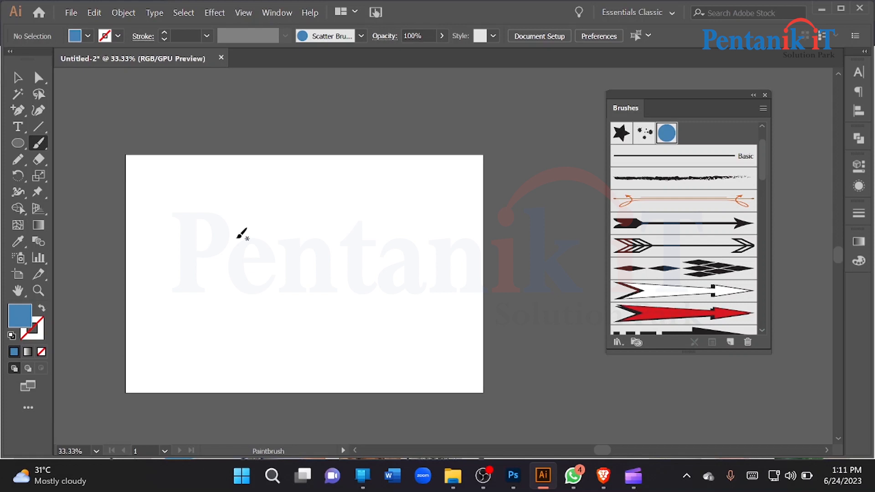
mouse_move(224, 292)
left_mouse_down()
mouse_move(252, 200)
mouse_move(307, 295)
left_mouse_up()
key("v")
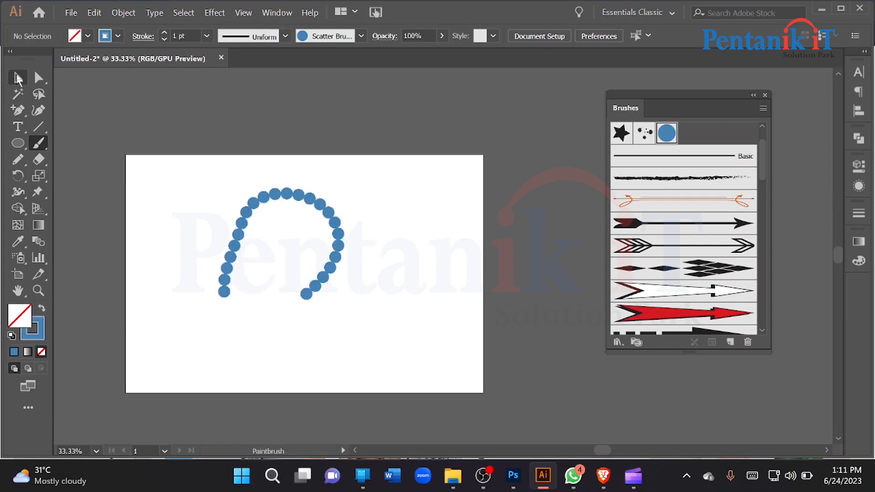
left_click_drag(358, 179, 256, 298)
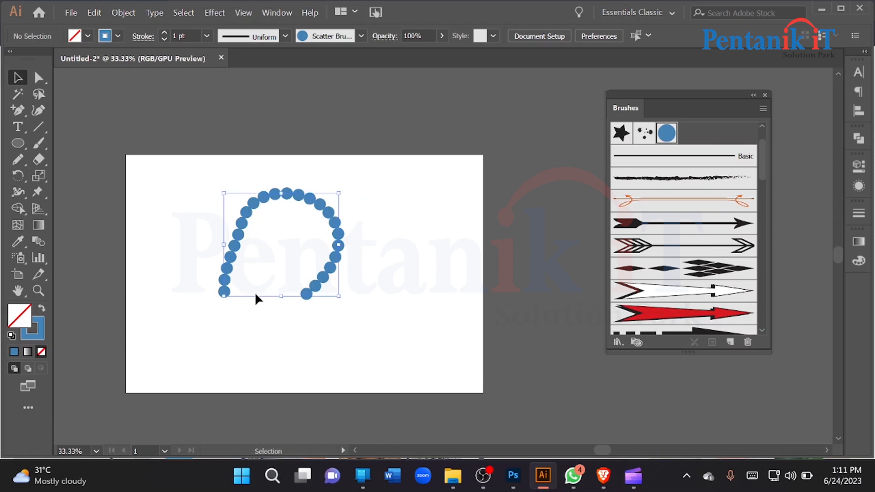
key("Delete")
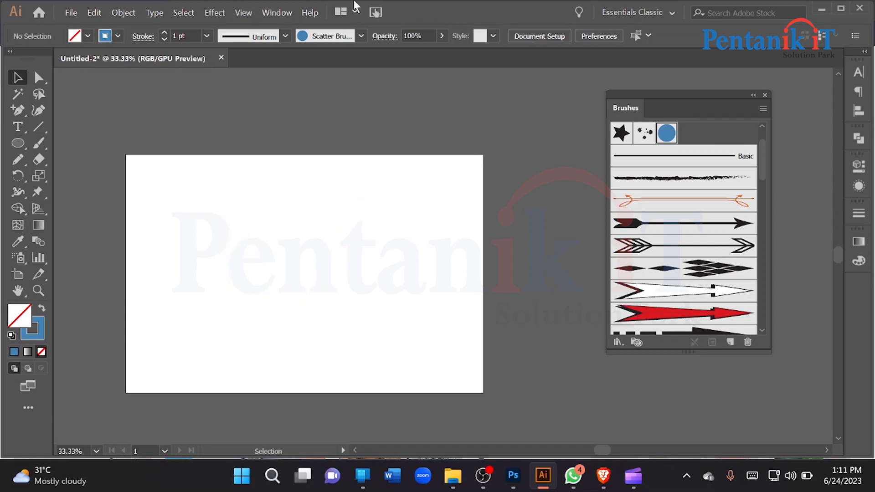
Draw a small ellipse on the artboard with the Ellipse tool and swap it to a solid blue fill without stroke
left_click(728, 345)
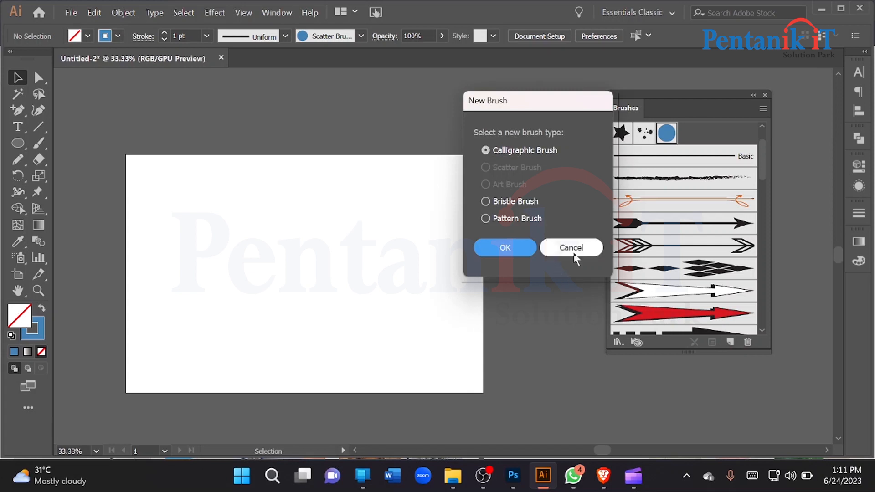
left_click(574, 257)
left_click(37, 144)
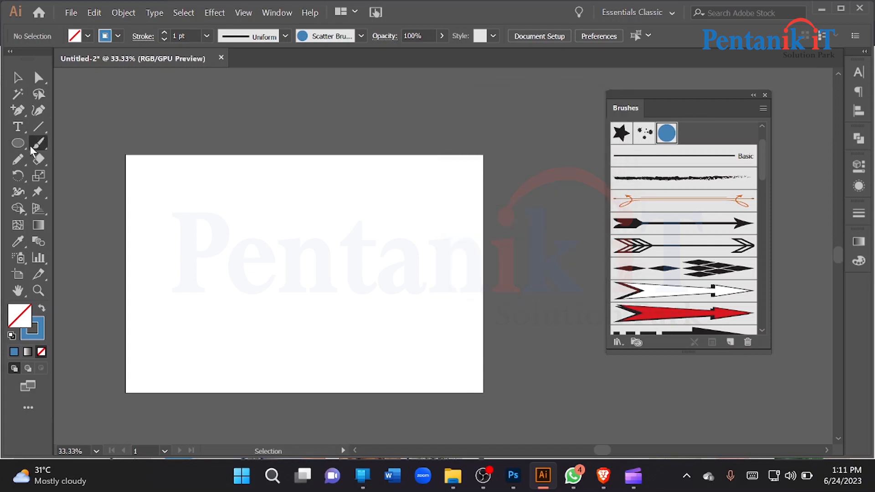
left_click_drag(241, 239, 277, 271)
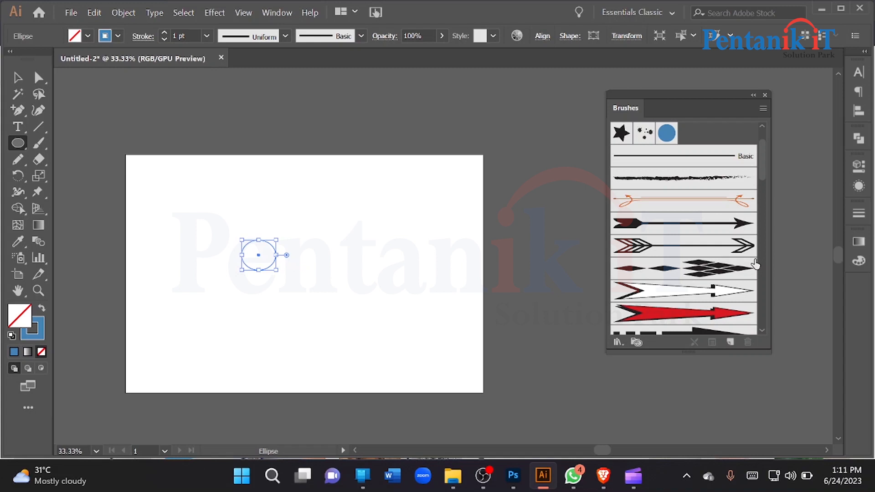
left_click(42, 309)
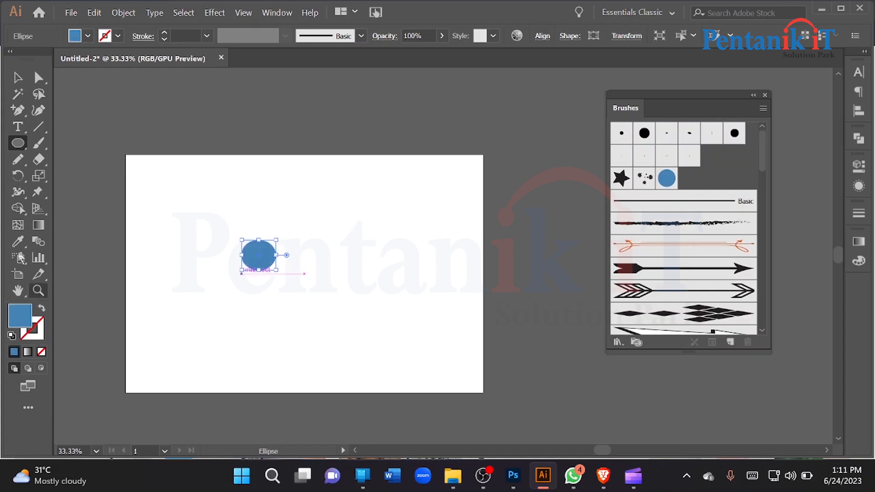
Start a new scatter brush from the blue ellipse and set its size, spacing, scatter and rotation to Random
left_click(17, 78)
mouse_move(259, 255)
left_mouse_down()
mouse_move(592, 231)
mouse_move(705, 168)
left_mouse_up()
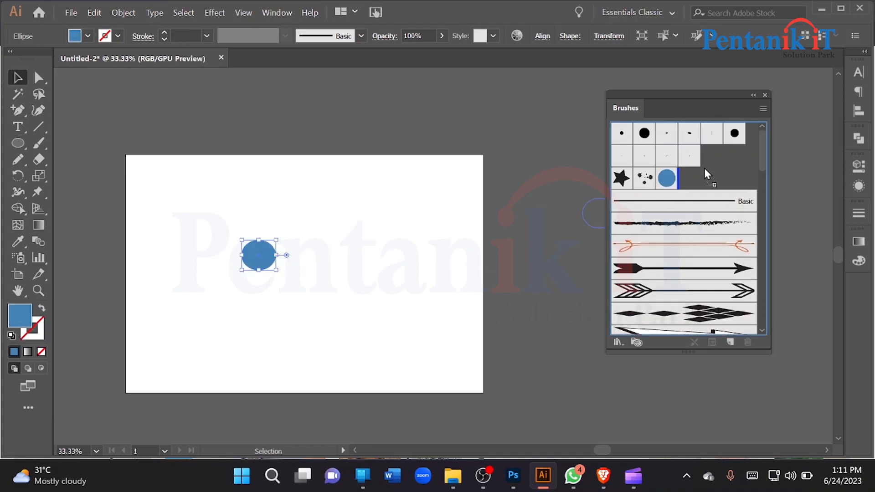
left_click(513, 249)
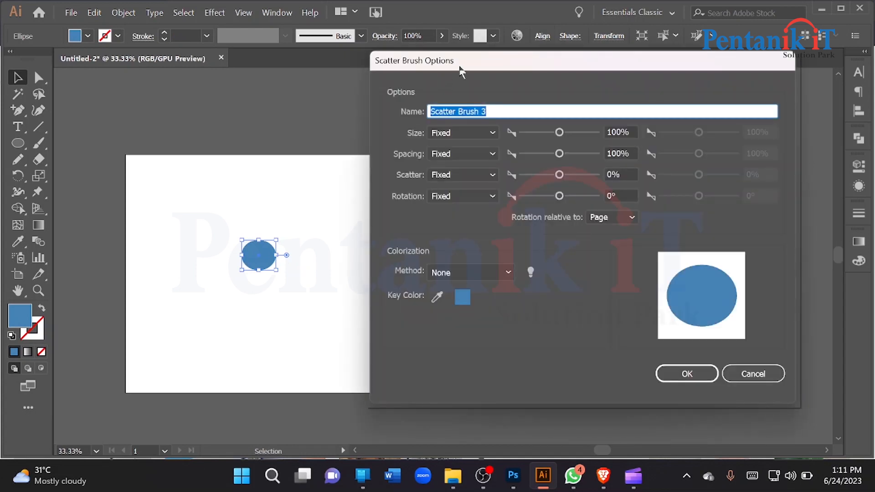
mouse_move(460, 68)
left_mouse_down()
mouse_move(477, 74)
mouse_move(420, 84)
mouse_move(463, 83)
left_mouse_up()
left_click(438, 151)
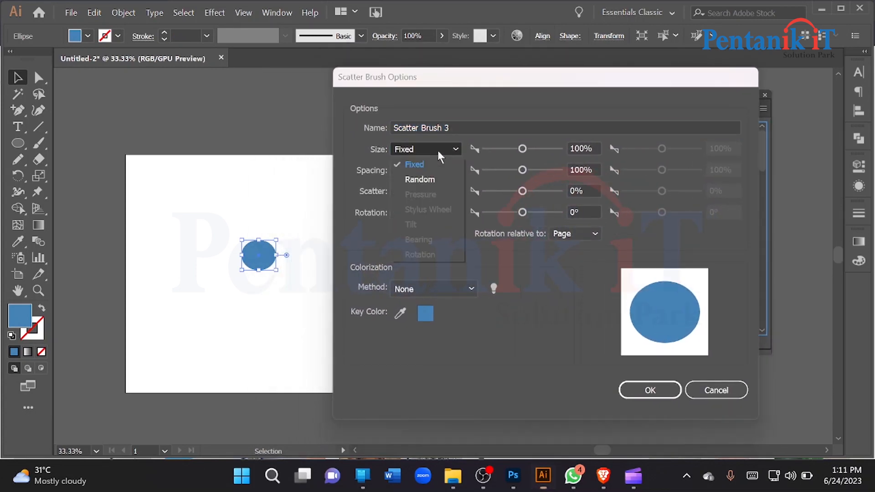
left_click(432, 180)
left_click(428, 170)
left_click(423, 200)
left_click(425, 191)
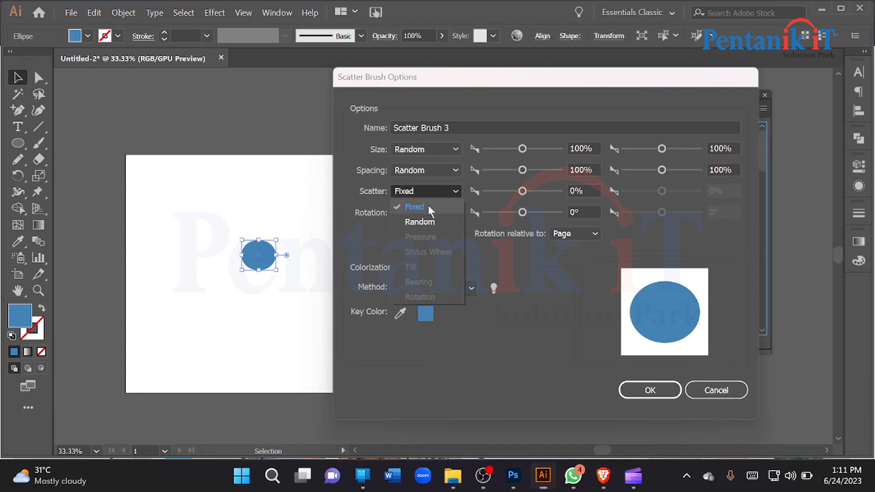
left_click(424, 222)
left_click(421, 211)
left_click(420, 242)
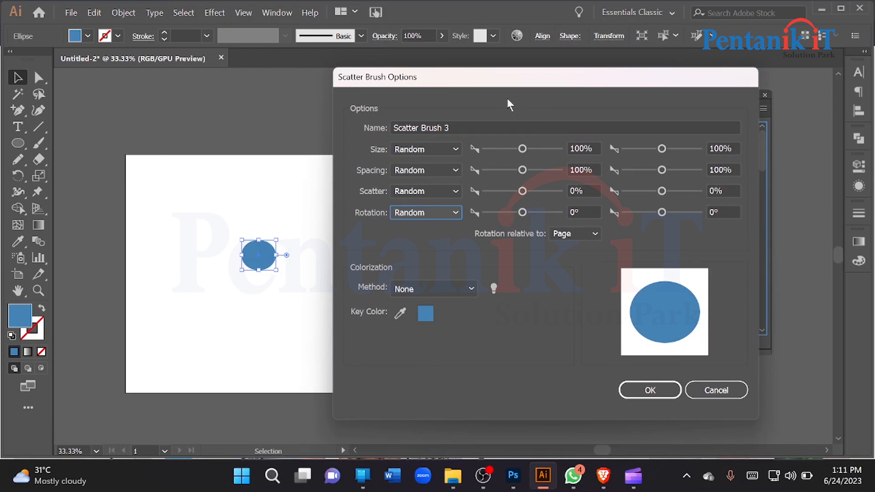
Set the brush's size range to 49–51%, minimum spacing 47%, first scatter value -531% and first rotation value 98°, and create it
left_click_drag(500, 87, 593, 80)
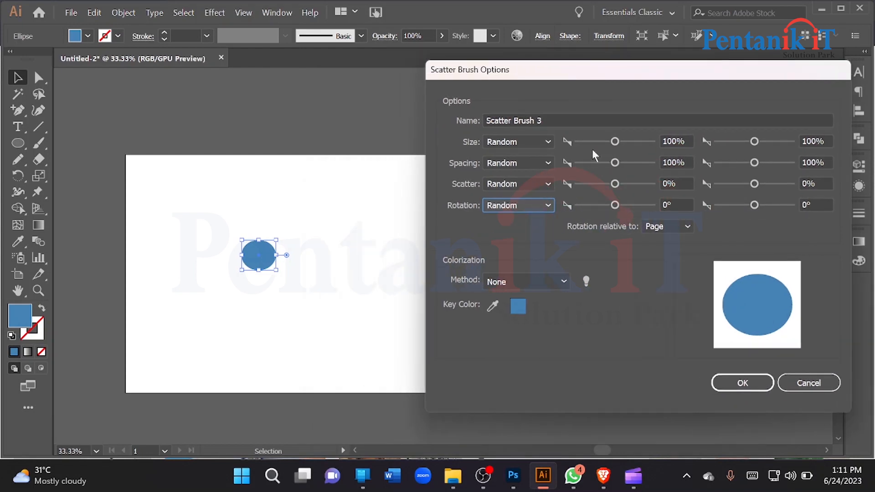
left_click_drag(615, 142, 598, 142)
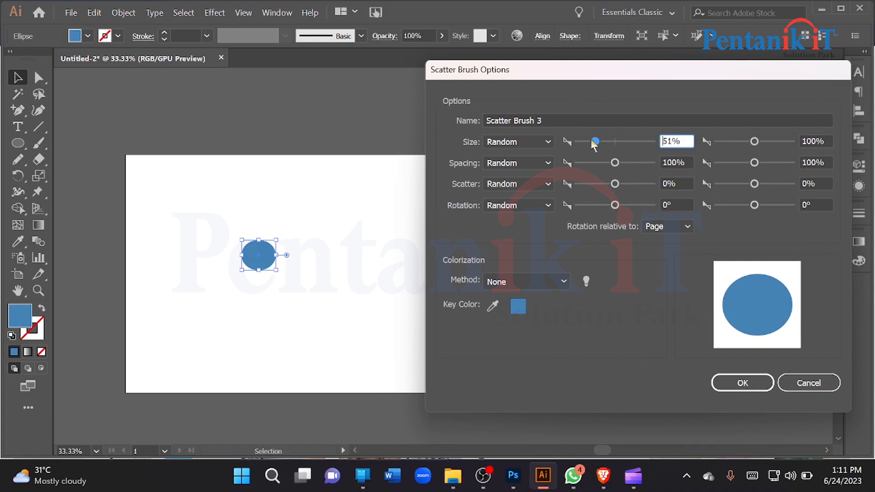
mouse_move(751, 142)
left_mouse_down()
mouse_move(735, 142)
mouse_move(766, 141)
mouse_move(737, 142)
left_mouse_up()
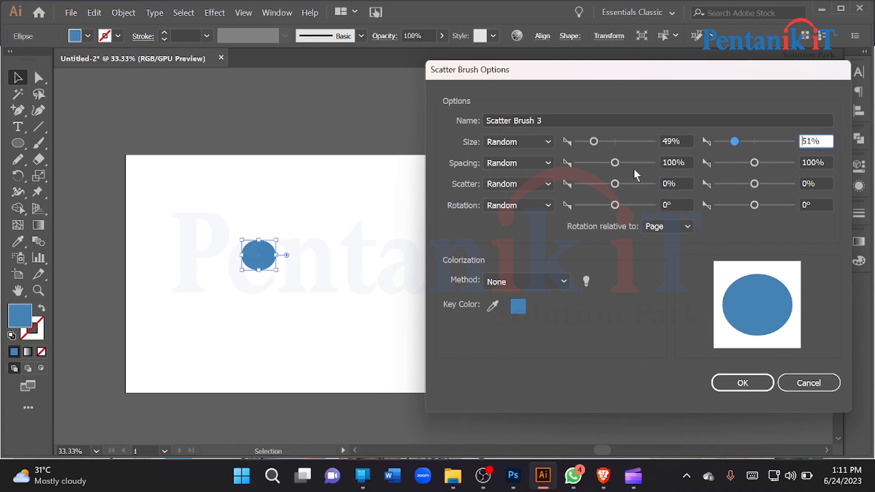
left_click_drag(615, 163, 593, 163)
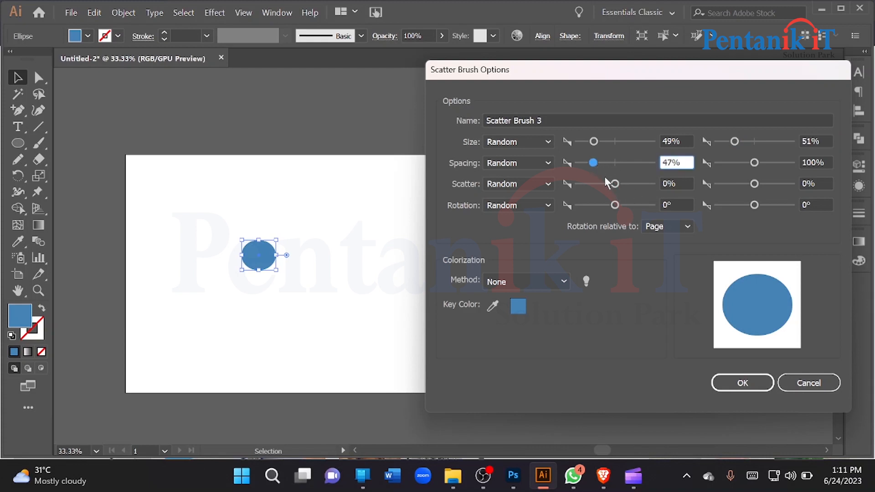
left_click_drag(615, 184, 635, 206)
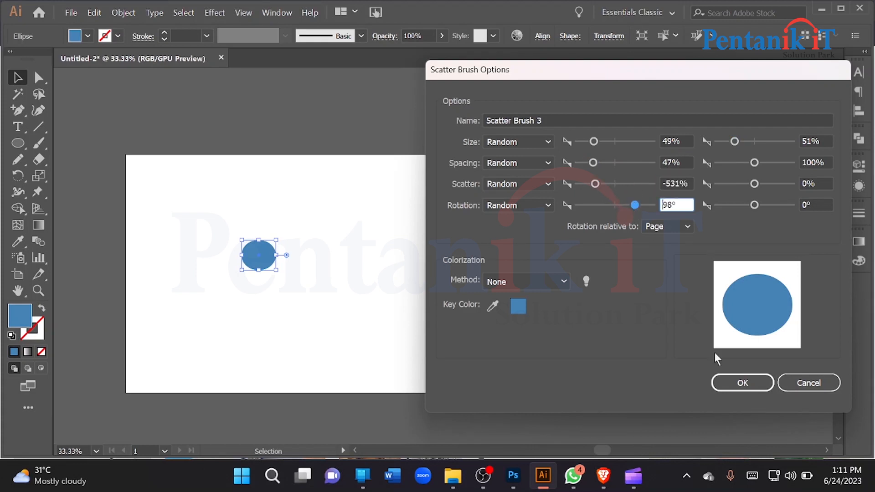
left_click(742, 383)
Paint a curved stroke with the randomized scatter brush and delete it together with the blue ellipse
left_click(38, 143)
mouse_move(354, 226)
left_mouse_down()
mouse_move(426, 258)
mouse_move(327, 315)
left_mouse_up()
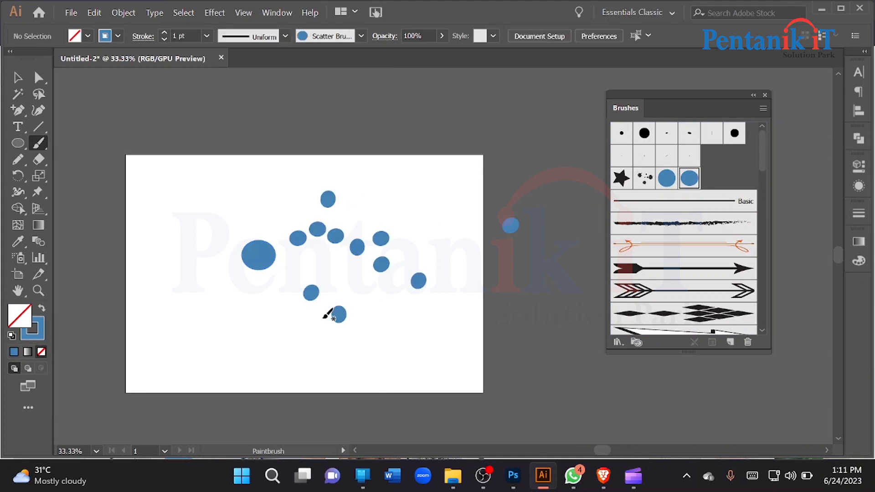
left_click(18, 77)
left_click_drag(209, 154, 398, 338)
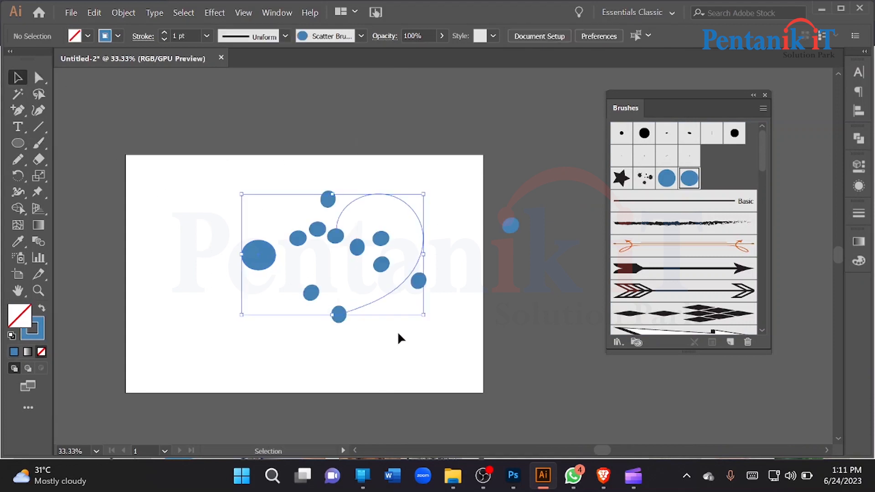
key("Delete")
Check the options of Scatter Brush 3 without changing them and paint a looping stroke across the artboard with that brush
scroll(264, 250, "down", 2)
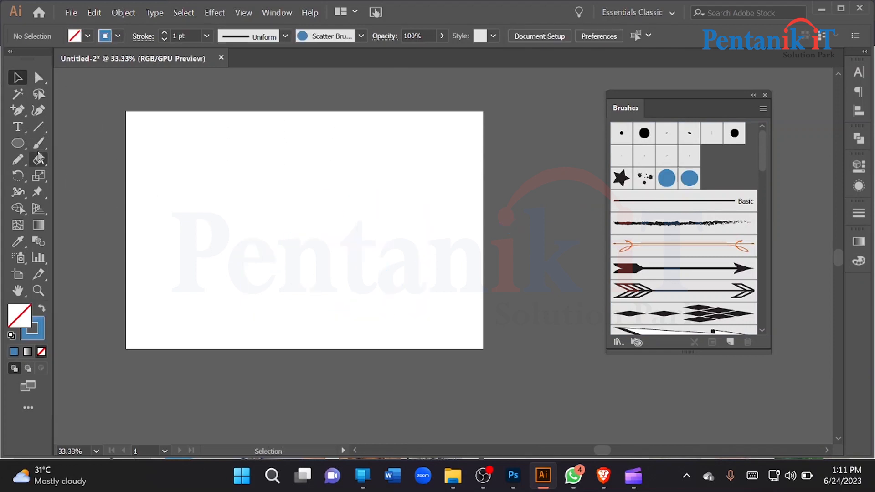
double_click(38, 143)
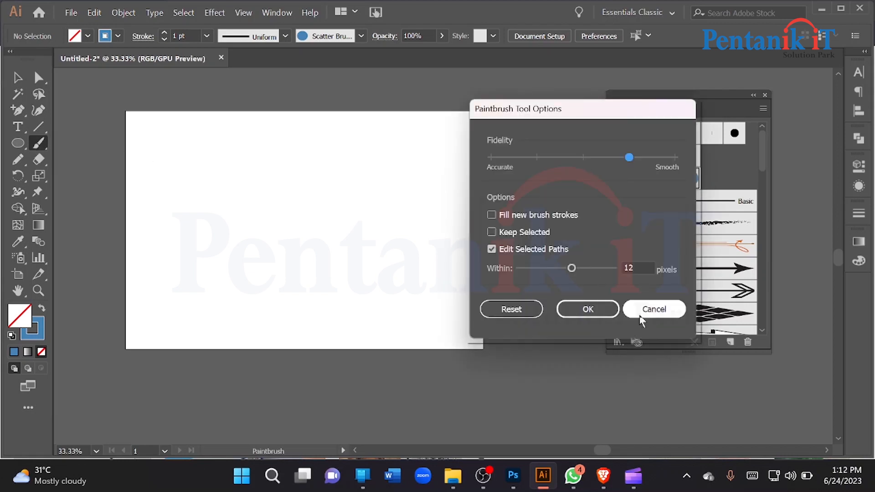
left_click(655, 315)
double_click(683, 186)
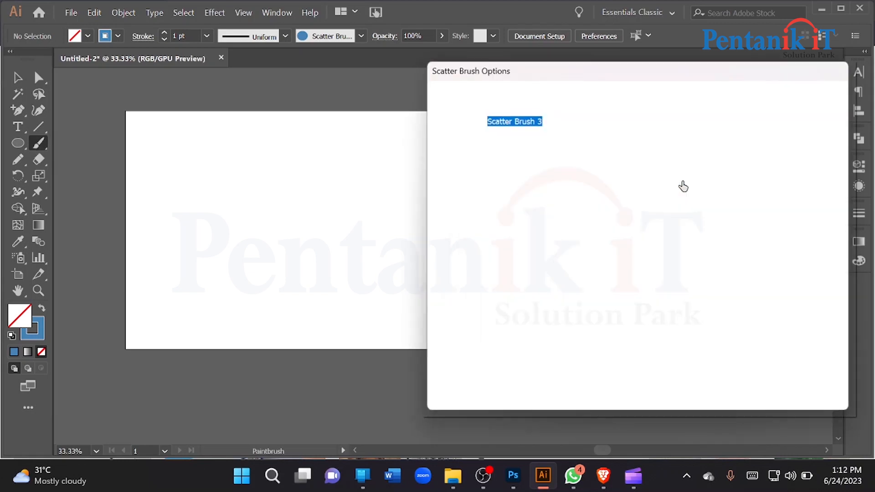
mouse_move(529, 74)
left_mouse_down()
mouse_move(437, 55)
mouse_move(556, 122)
left_mouse_up()
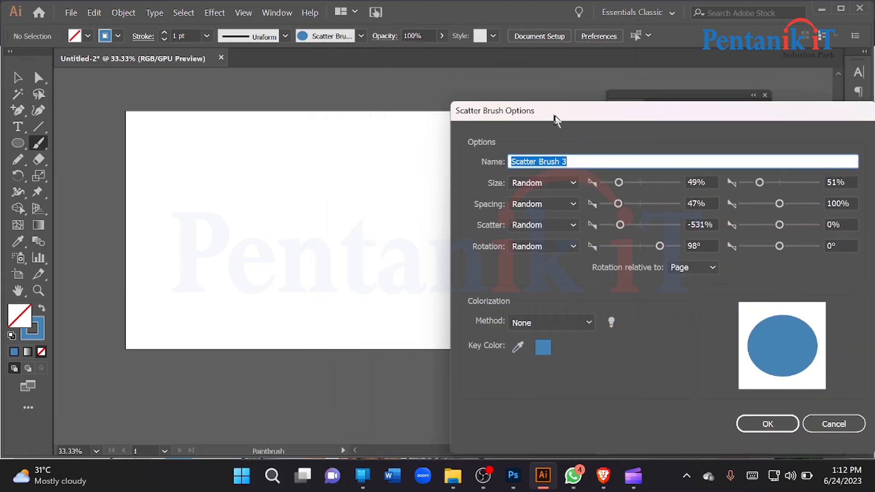
left_click(767, 426)
mouse_move(254, 279)
left_mouse_down()
mouse_move(290, 166)
mouse_move(314, 237)
mouse_move(397, 150)
left_mouse_up()
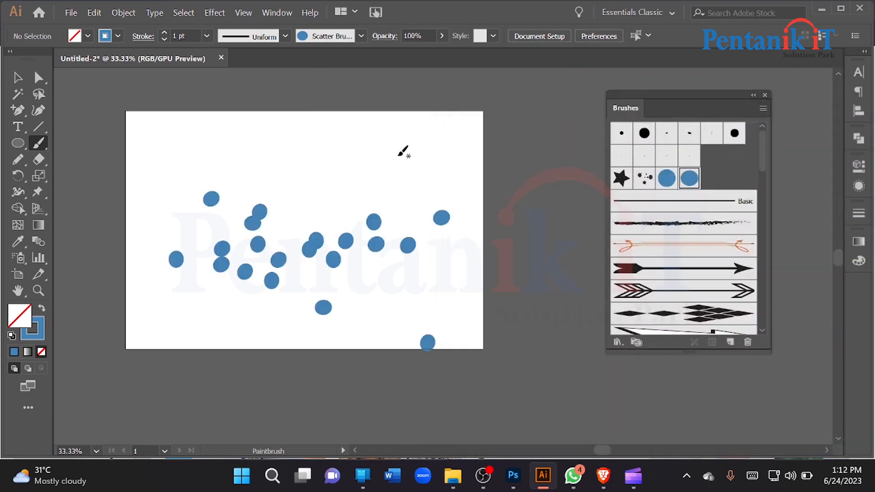
Set Scatter Brush 3's first values to size 51%, spacing 26%, scatter -678% and rotation -128°, and apply them to the existing looping stroke
left_click(17, 77)
scroll(137, 110, "down", 2)
left_click(313, 259)
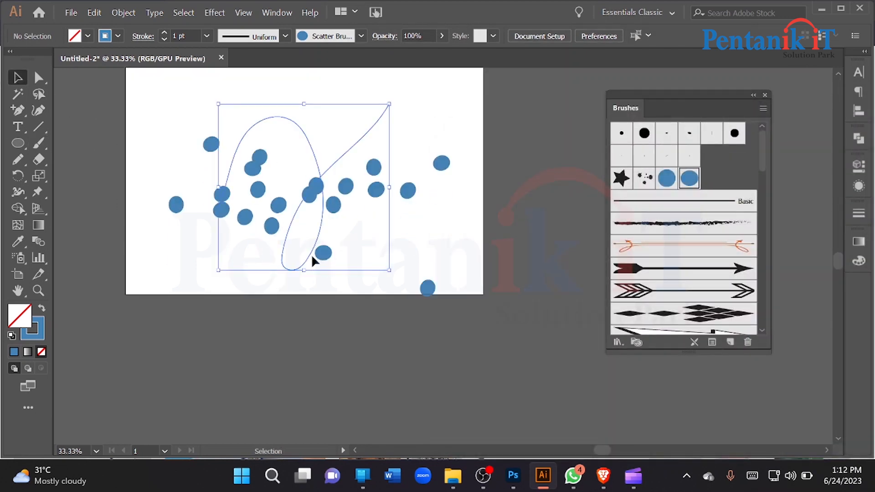
double_click(690, 178)
left_click_drag(631, 183, 647, 183)
left_click(649, 204)
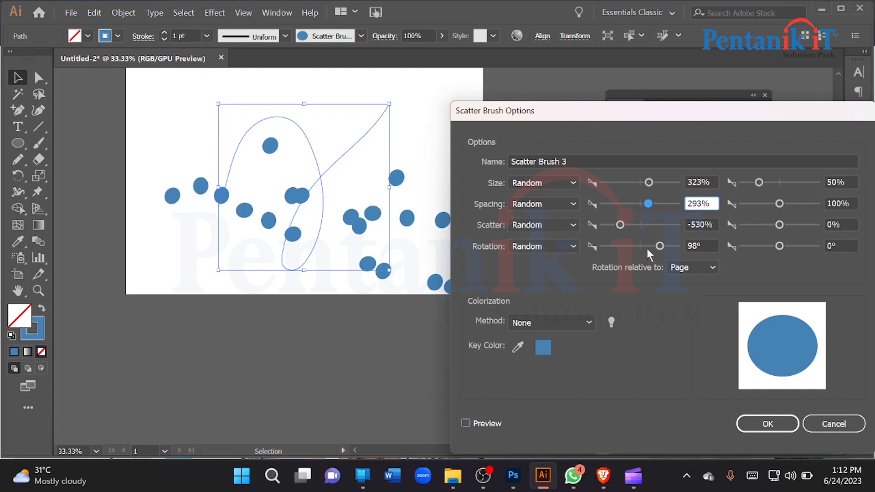
left_click_drag(634, 247, 630, 246)
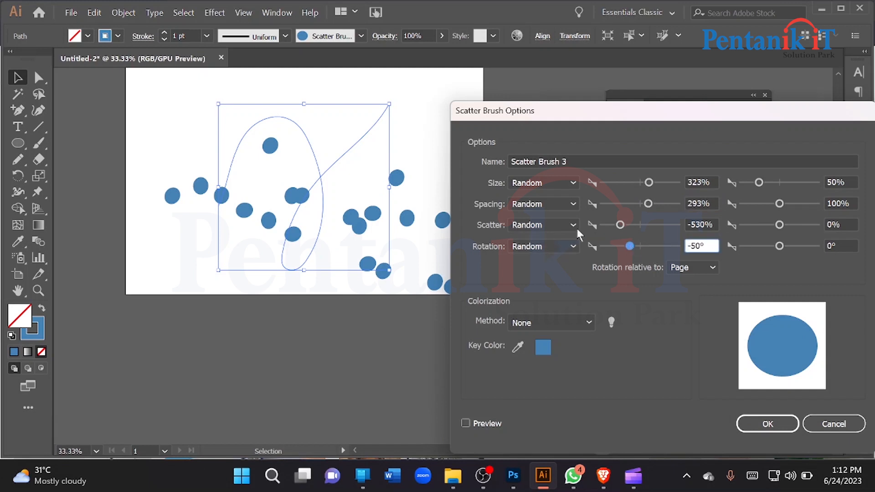
left_click_drag(647, 204, 626, 183)
left_click_drag(628, 253, 614, 250)
left_click_drag(616, 204, 606, 204)
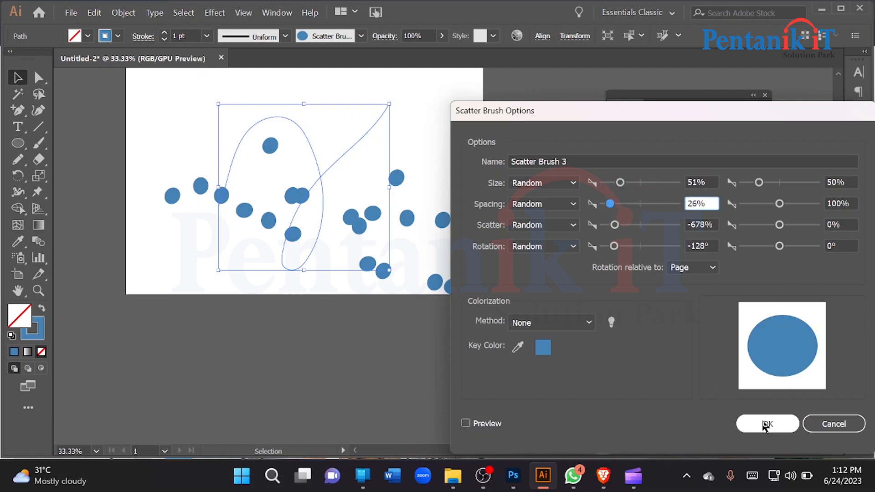
left_click(766, 424)
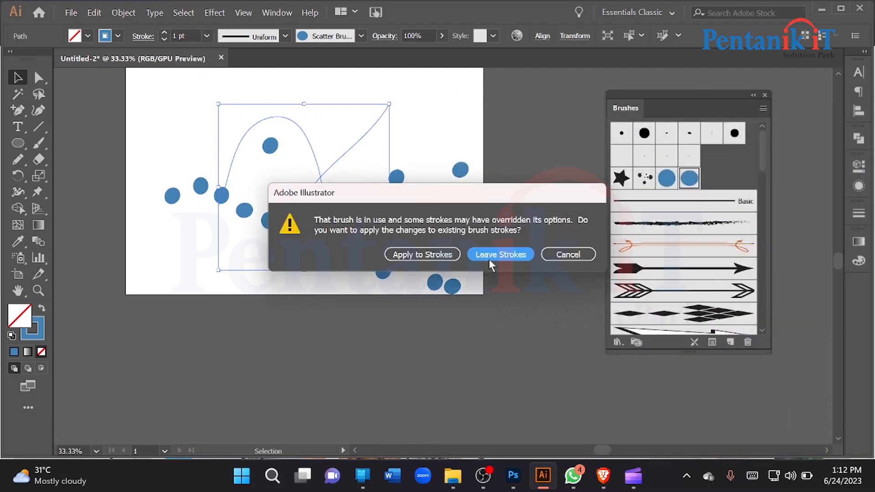
left_click(423, 254)
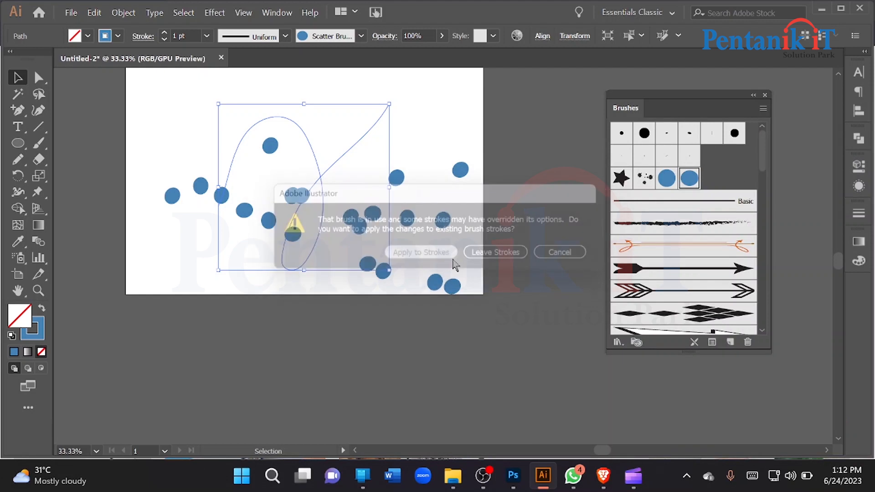
left_click(379, 321)
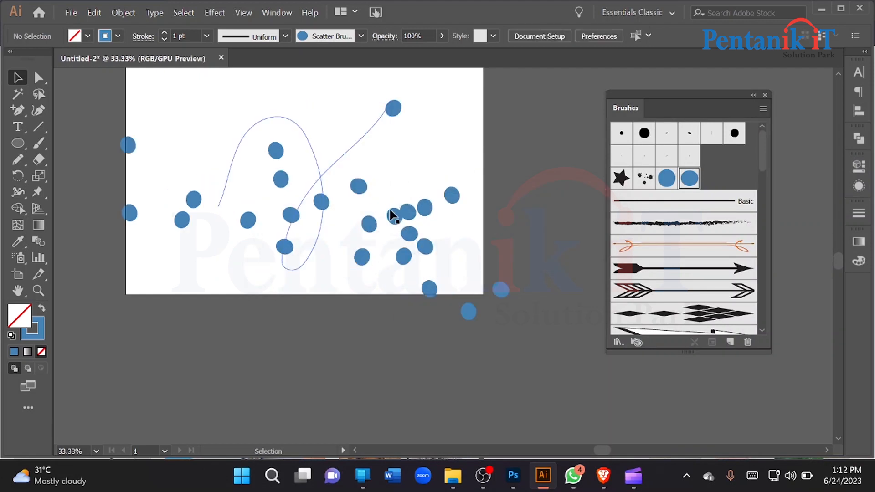
Paint two more curved strokes outside the artboard, one below it and one beside it, with the edited scatter brush
left_click(38, 143)
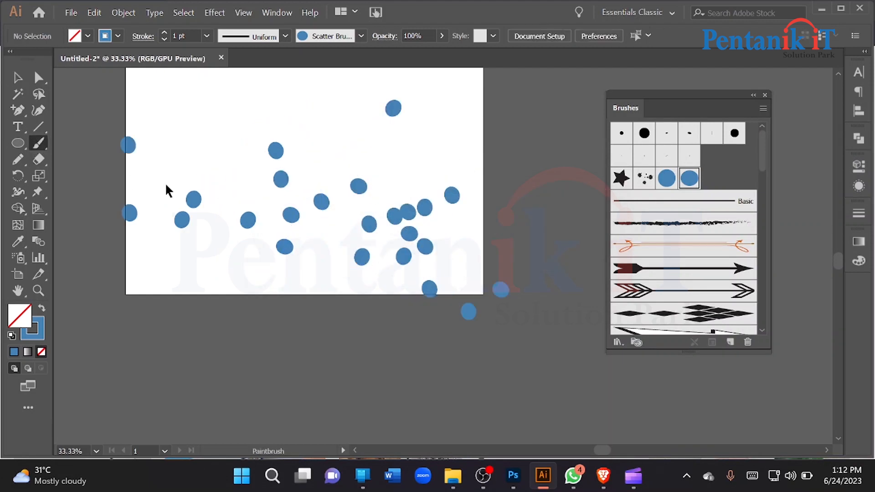
scroll(254, 190, "down", 2)
left_click_drag(269, 316, 286, 372)
mouse_move(448, 189)
left_mouse_down()
mouse_move(493, 178)
mouse_move(473, 194)
mouse_move(423, 123)
mouse_move(468, 126)
left_mouse_up()
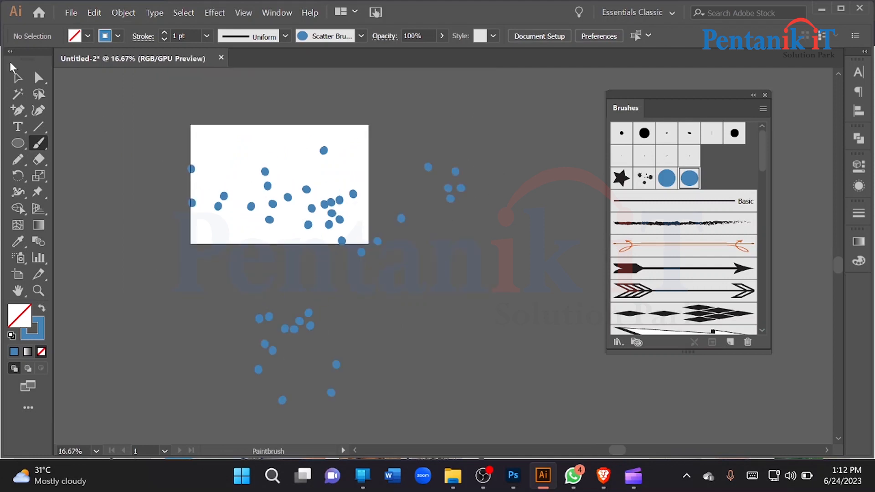
Select all the scattered brush strokes and delete them
left_click(17, 76)
key("ctrl+a")
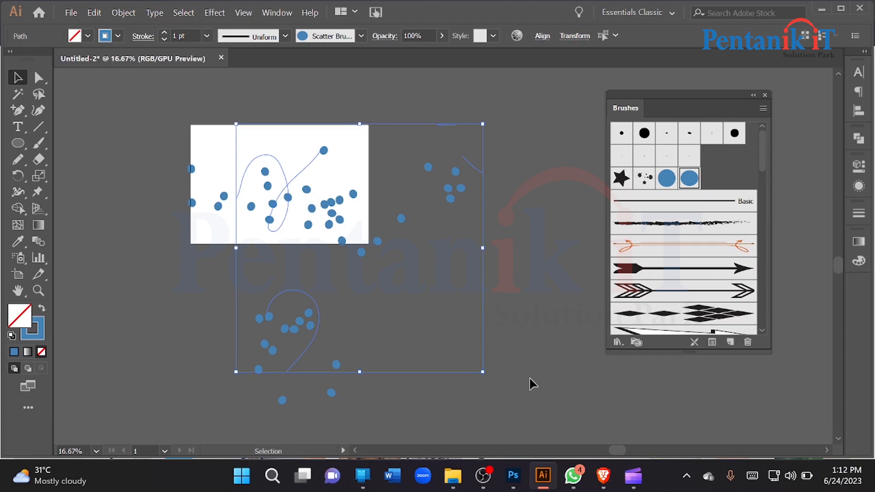
key("Delete")
Switch to the Brave browser, open Google in a new tab and search for "birthday decoration design"
key("alt+Tab")
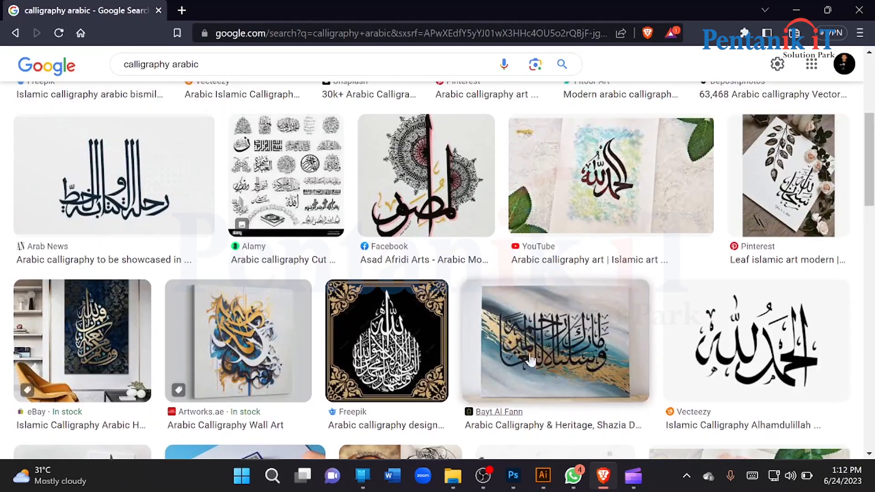
left_click(182, 10)
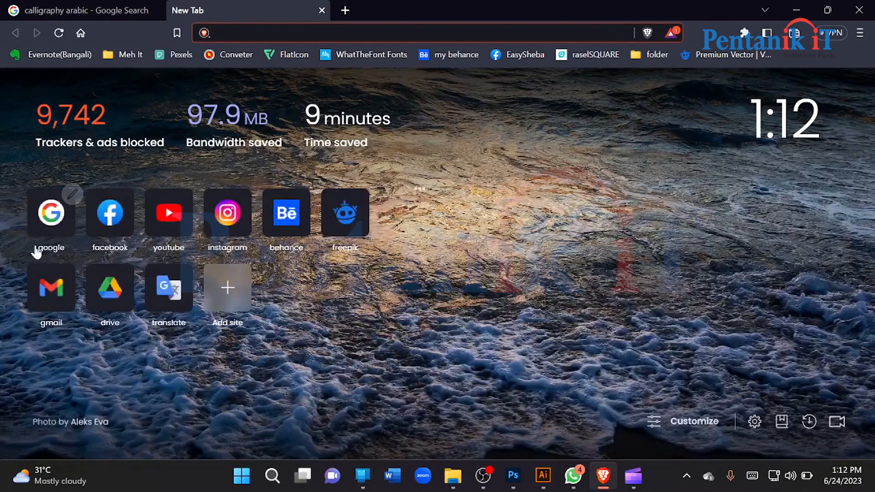
left_click(53, 245)
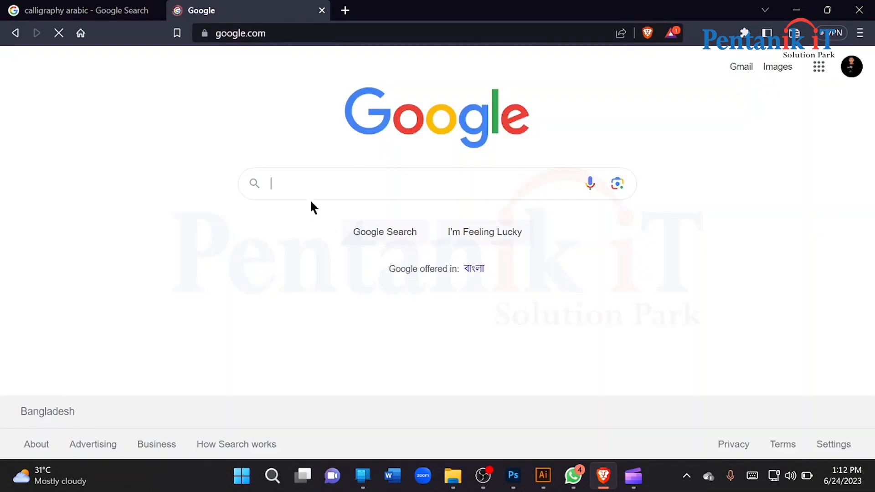
type("birthda")
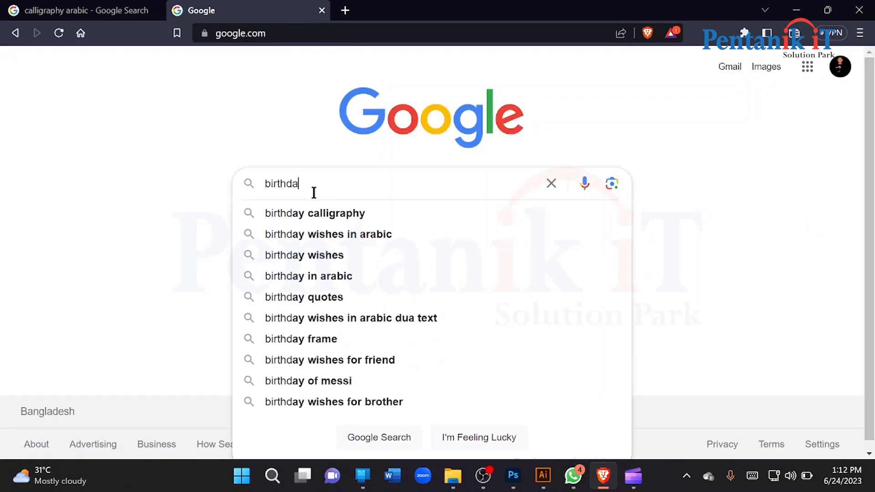
type("y de")
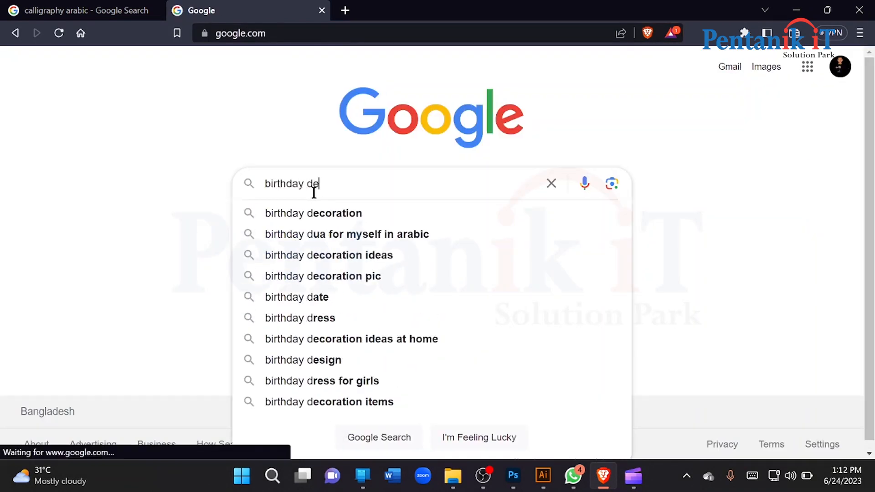
type("coration")
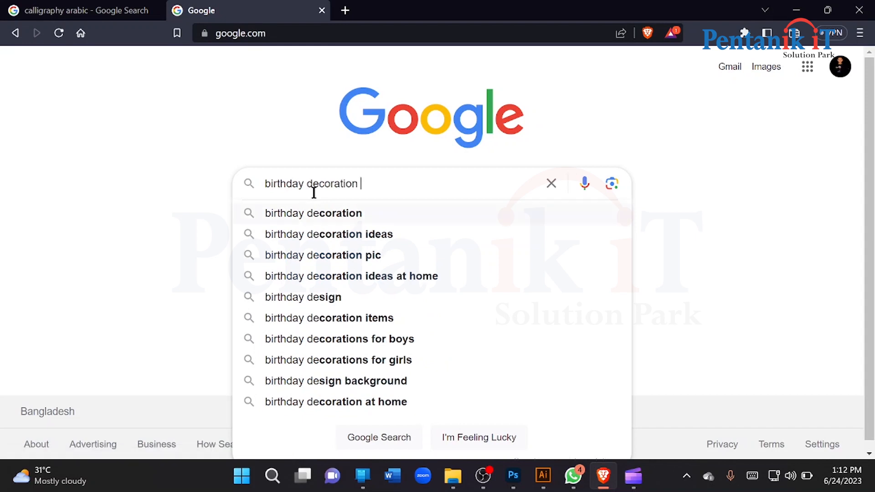
type(" design")
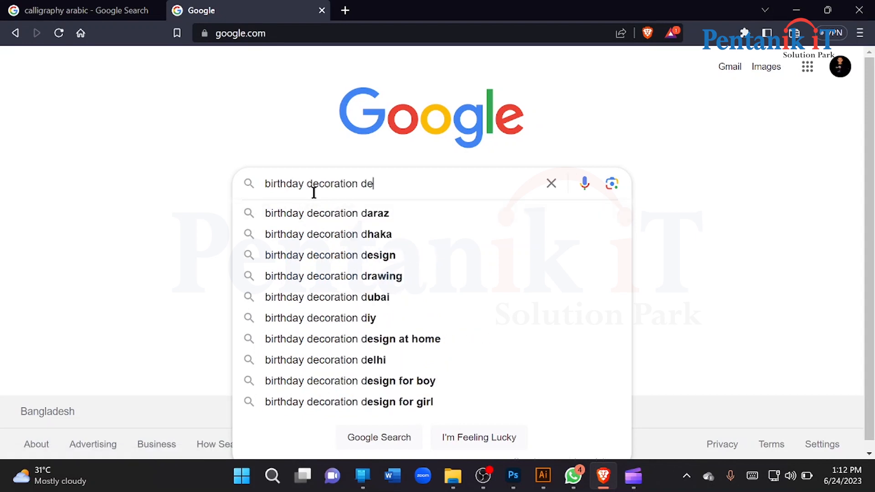
key("Return")
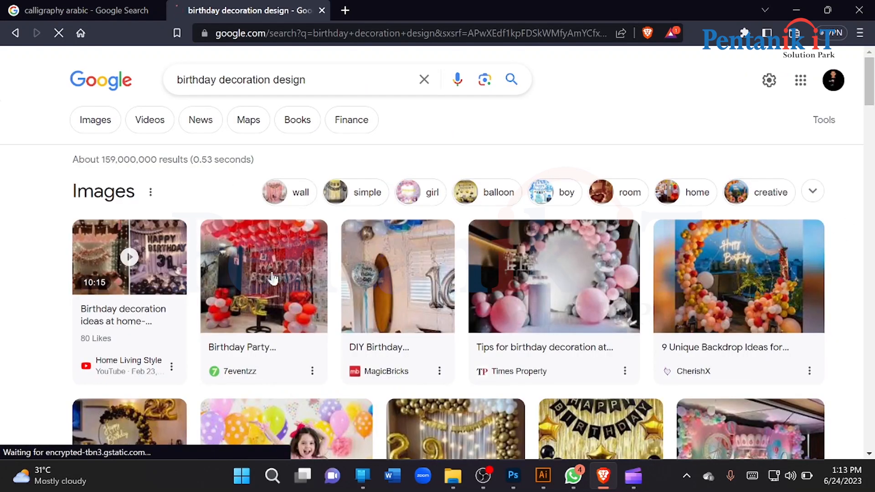
Remove the word "decoration" from the query and search for "birthday design" instead
scroll(192, 258, "down", 3)
left_click(219, 66)
double_click(218, 67)
key("BackSpace")
key("Return")
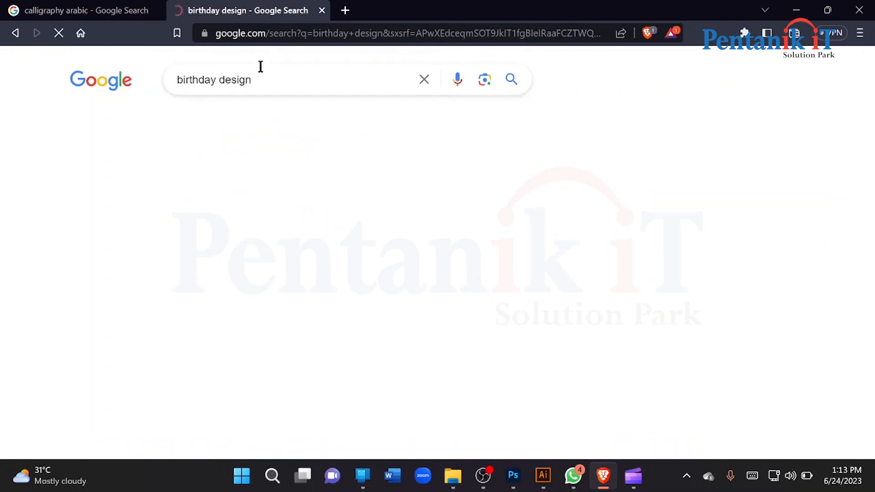
Preview the Shutterstock birthday design with blue lettering and a related Adobe Stock balloon and confetti banner
scroll(737, 296, "down", 3)
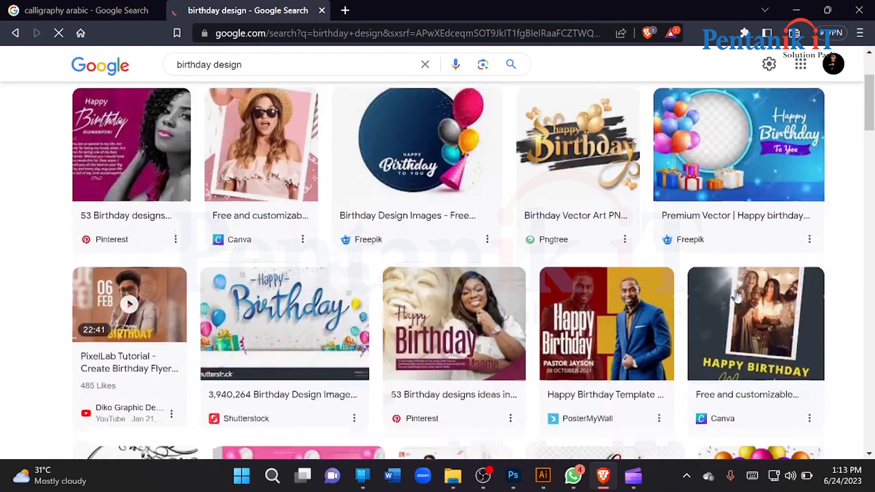
left_click(265, 350)
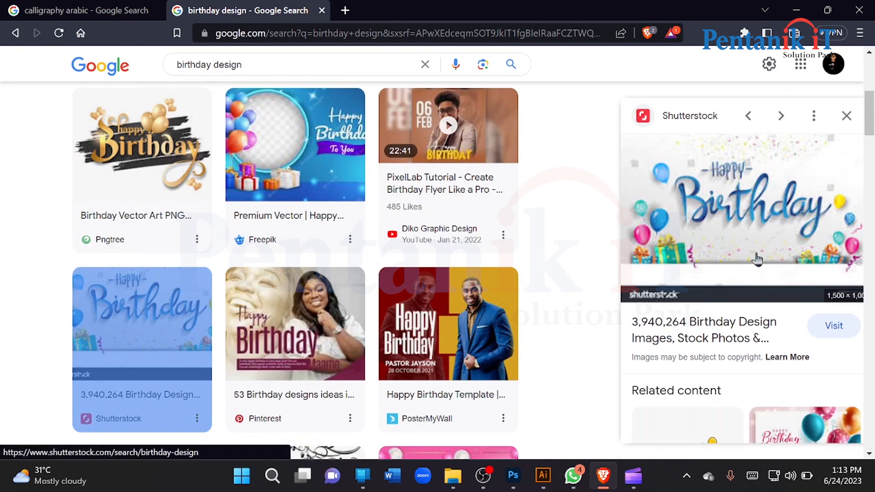
scroll(757, 259, "down", 5)
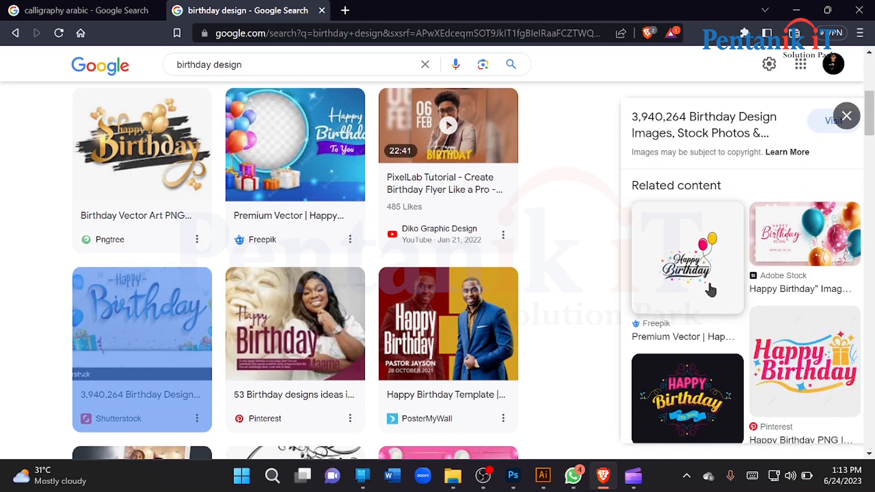
scroll(751, 287, "up", 5)
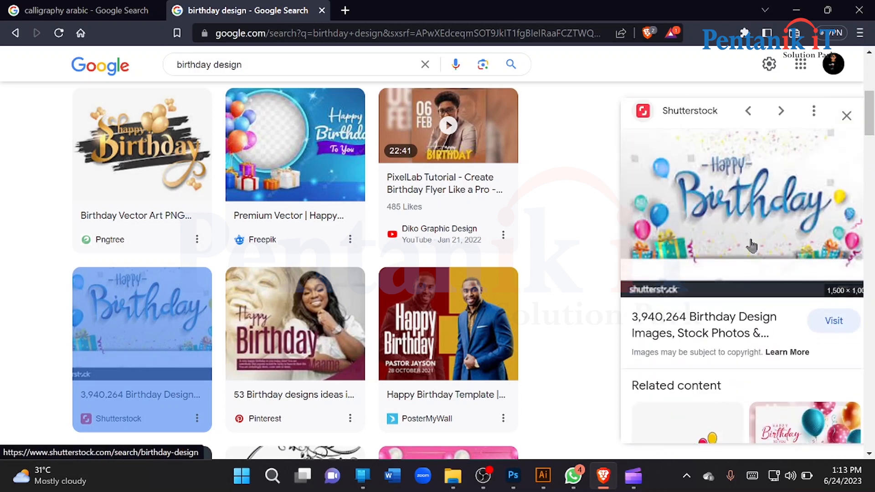
scroll(751, 245, "down", 5)
left_click_drag(798, 360, 697, 328)
left_click(725, 301)
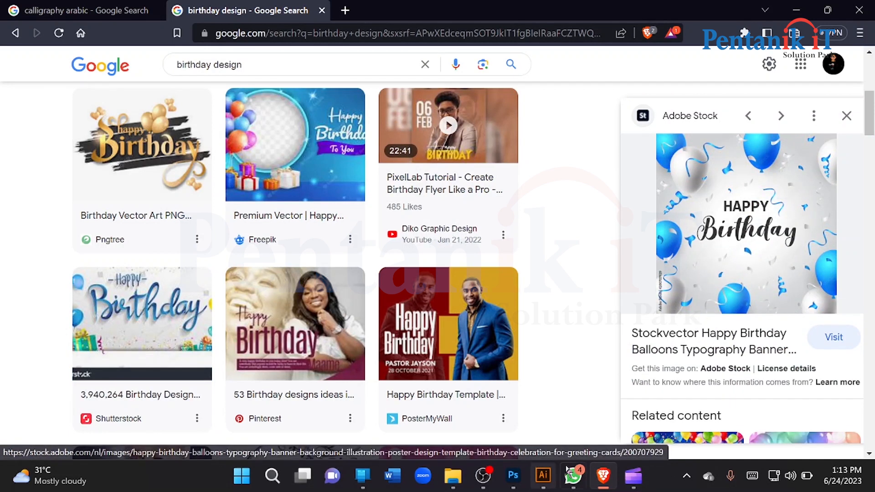
Switch to Illustrator, draw a small circle on the artboard and swap its fill and stroke for a solid blue fill
left_click(543, 475)
left_click(18, 143)
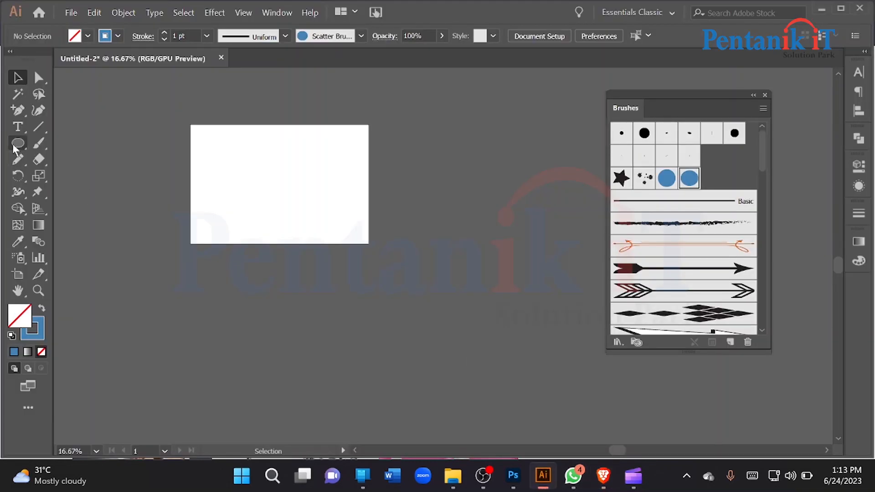
left_click_drag(213, 177, 223, 188)
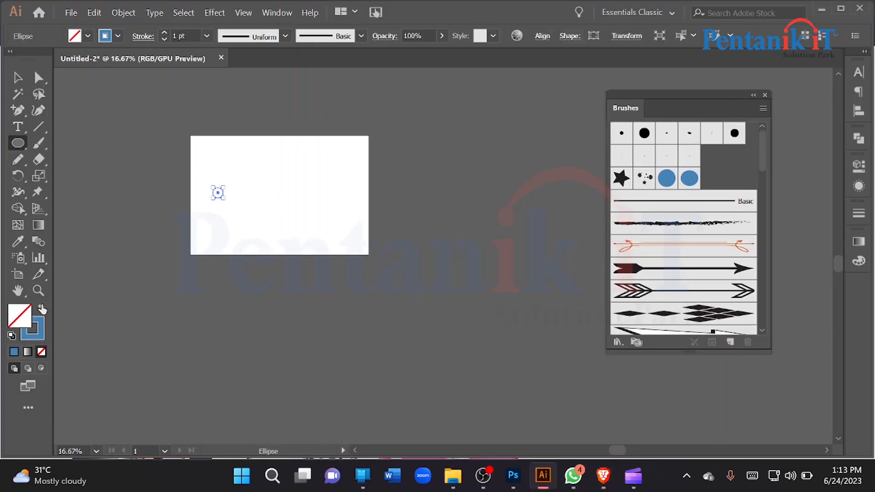
left_click(42, 309)
left_click(17, 77)
left_click(210, 201)
scroll(211, 201, "up", 1)
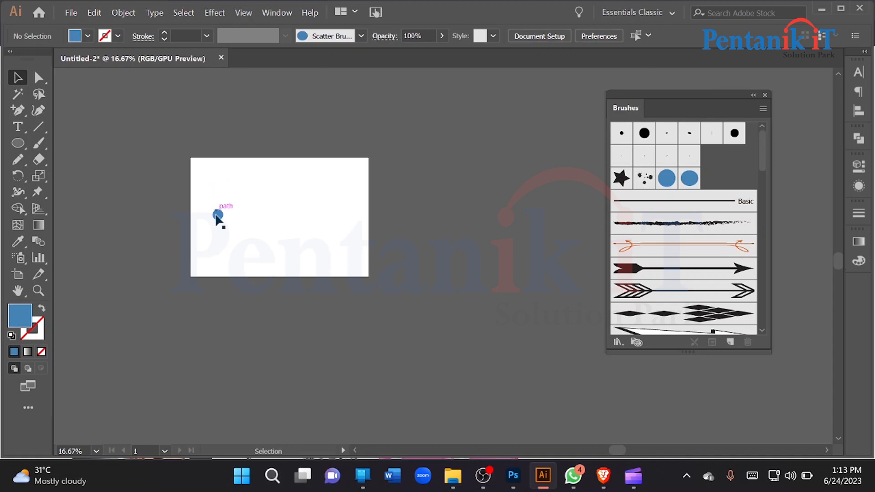
Duplicate the small blue circle into a loose scatter of four dots on the artboard
key("super")
left_click(187, 239)
left_click_drag(243, 199, 260, 227)
key("super")
key("super")
left_click(288, 220)
Review the options of Scatter Brush 3, accept them unchanged and paint a stroke on the artboard with the Paintbrush tool
left_click(39, 143)
scroll(415, 200, "down", 1)
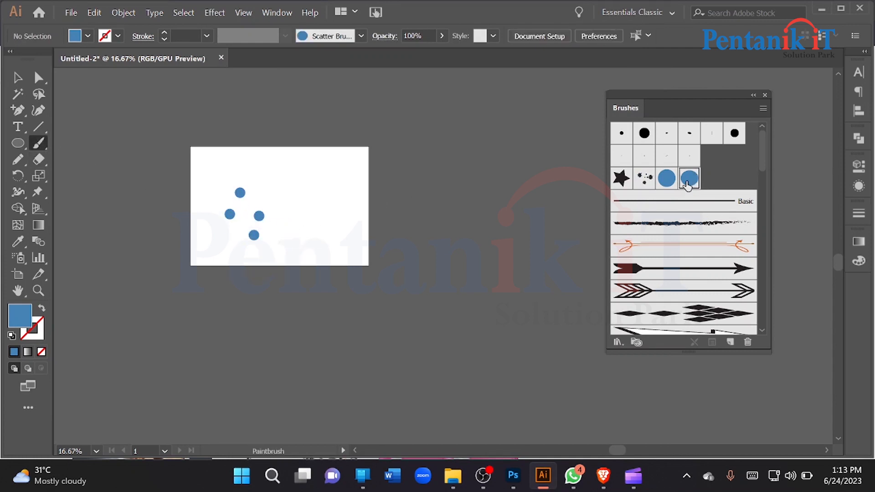
double_click(689, 179)
left_click_drag(554, 91, 547, 79)
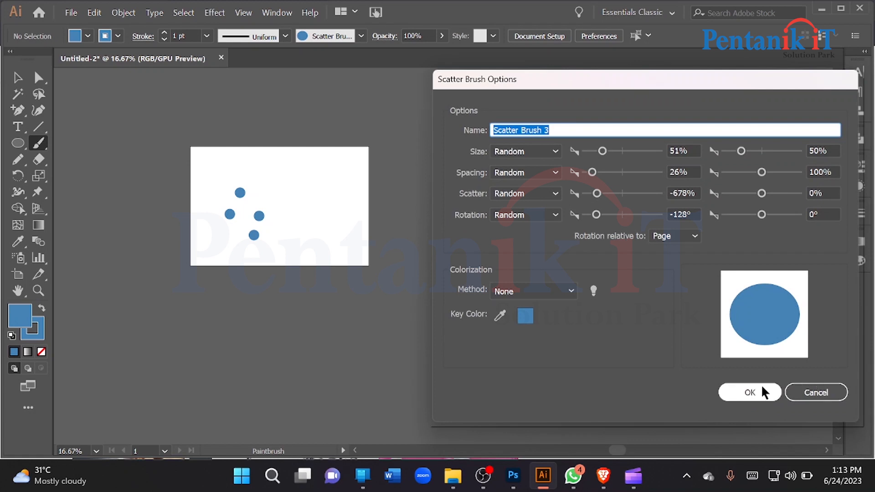
left_click(764, 392)
mouse_move(336, 221)
left_mouse_down()
mouse_move(349, 178)
mouse_move(324, 224)
left_mouse_up()
Delete all artwork from the document and close the Brushes panel
left_click(18, 77)
key("ctrl+a")
key("Delete")
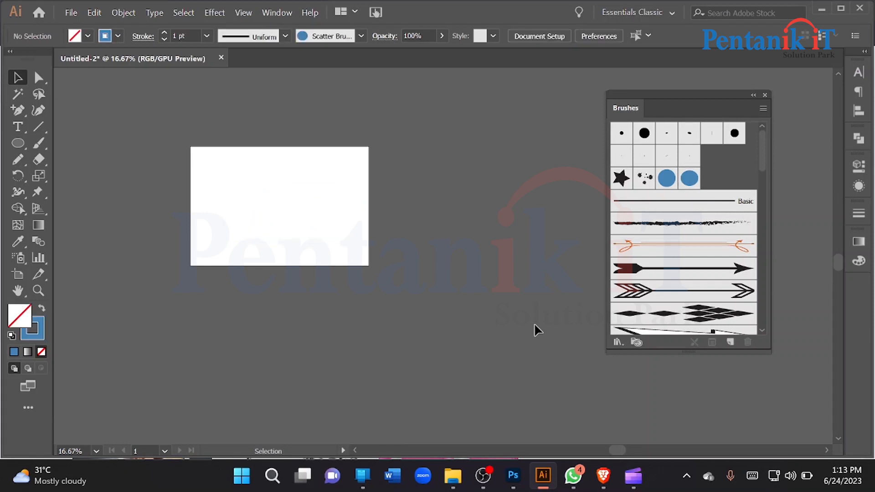
left_click(766, 95)
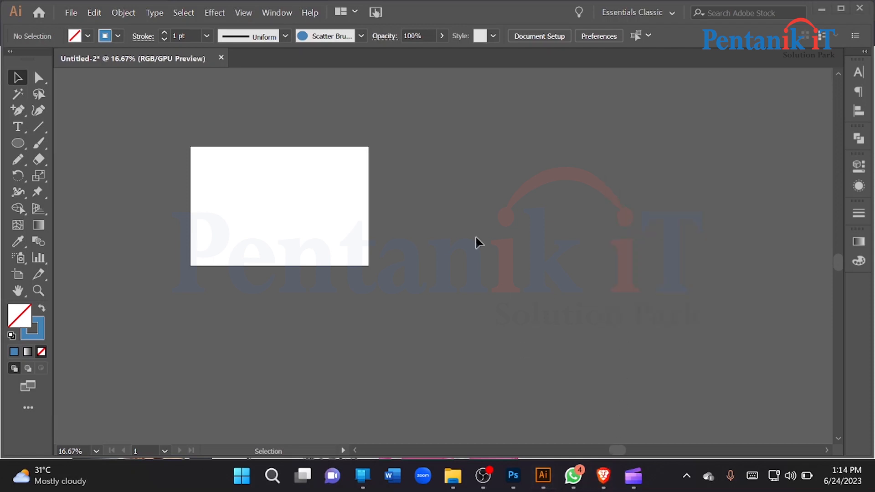
Switch to the Brave browser, replace the birthday design tab with a new one and open Google
left_click(603, 477)
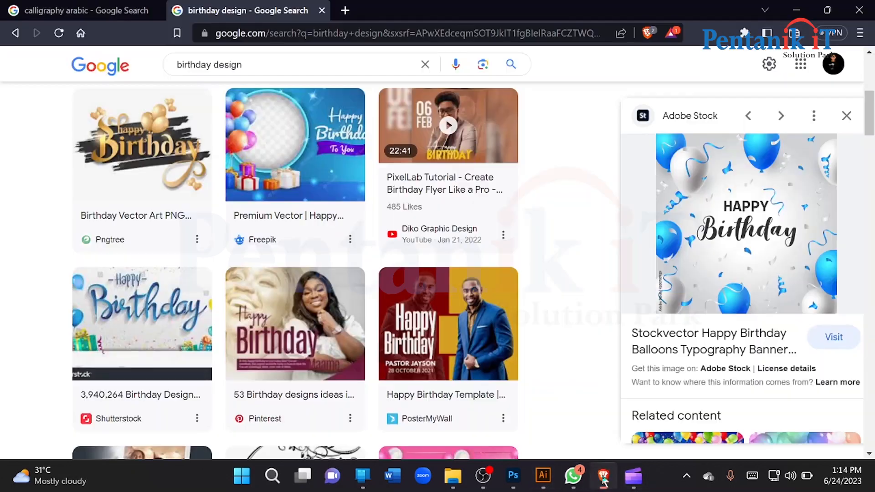
left_click(345, 11)
left_click(320, 10)
left_click(32, 234)
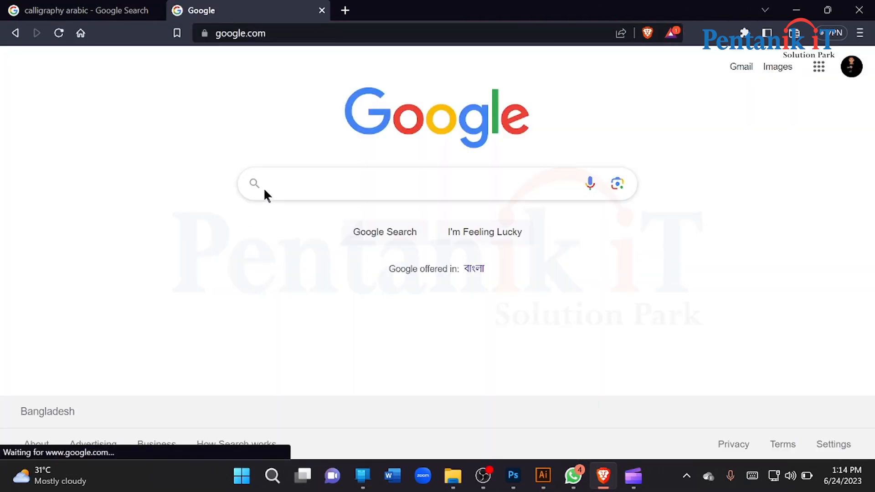
Search Google for "brush tool design" and show the image results
type("basic s")
key("BackSpace")
key("BackSpace")
key("BackSpace")
key("BackSpace")
key("BackSpace")
key("BackSpace")
type("ru")
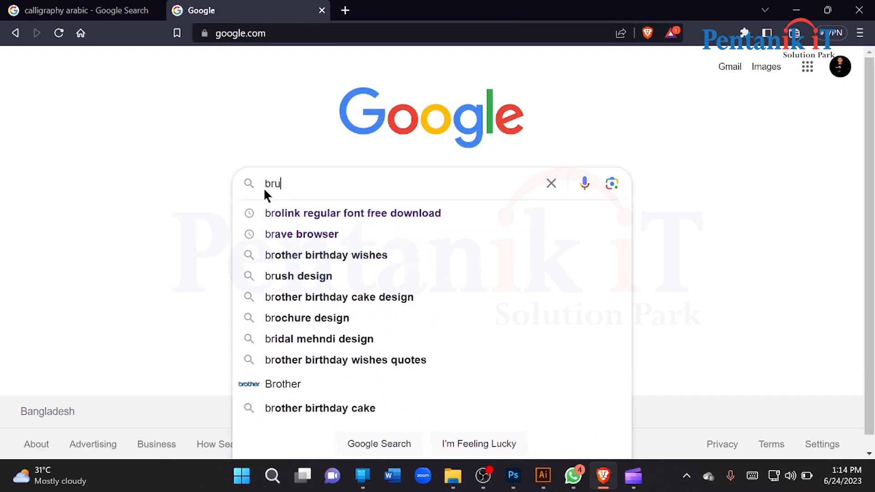
type("sh tool")
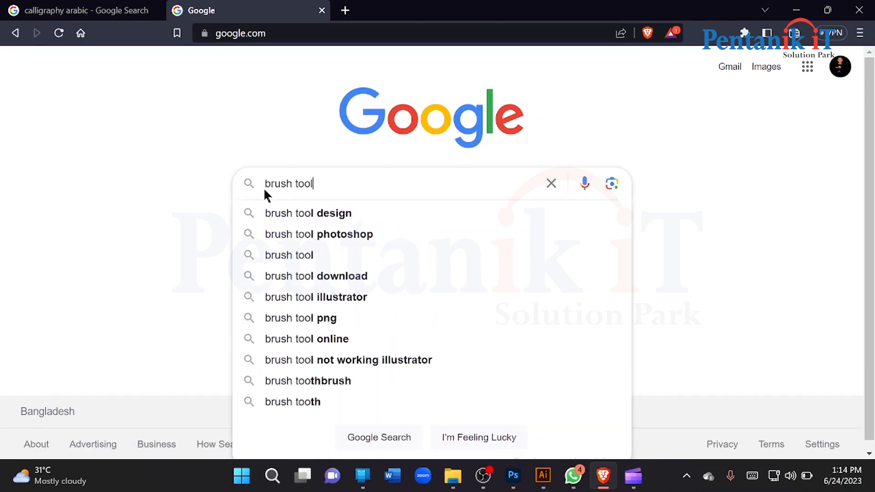
key("Down")
key("Return")
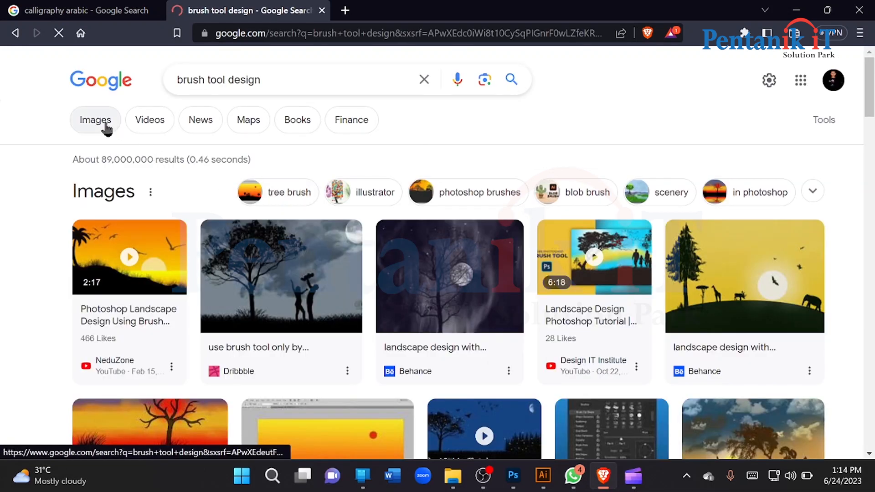
left_click(105, 124)
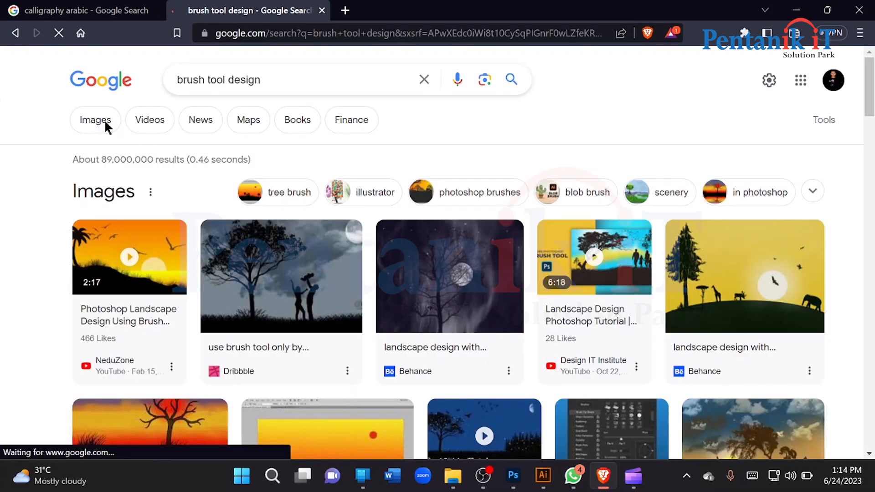
Browse the image results and preview the Envato Tuts+ picture of three colourful trees along with its related images
scroll(373, 193, "down", 1)
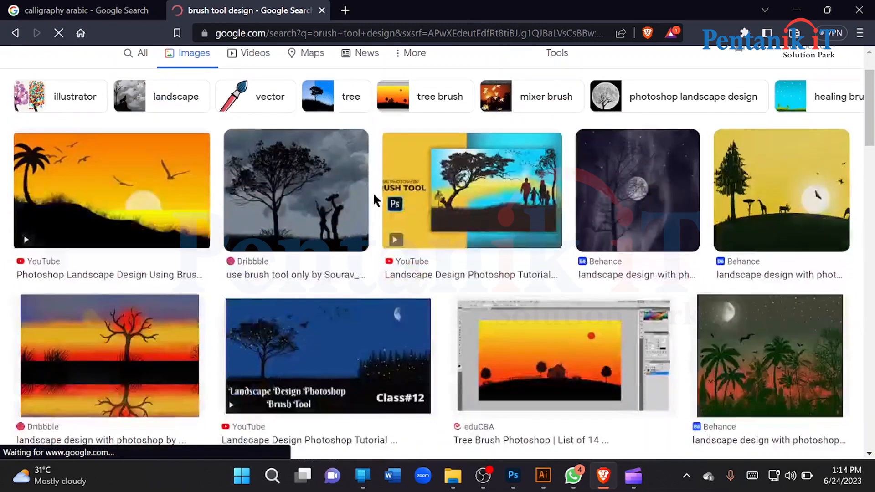
scroll(372, 192, "down", 8)
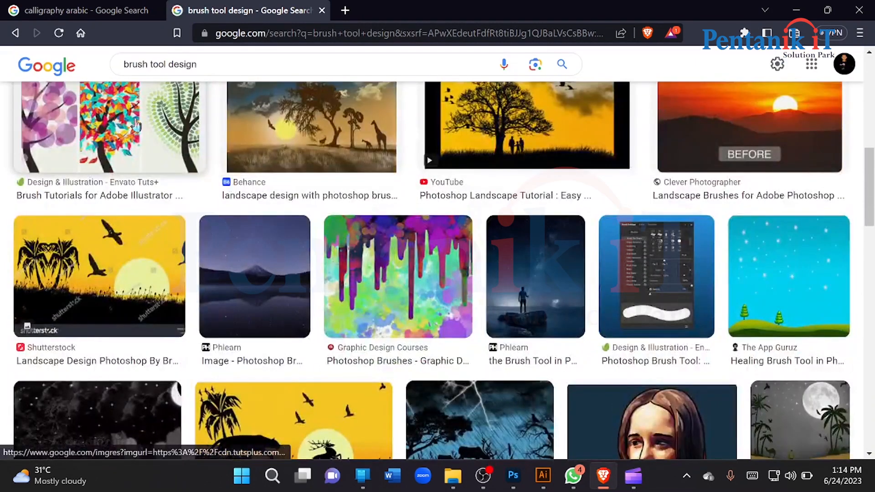
left_click(168, 149)
scroll(726, 247, "down", 1)
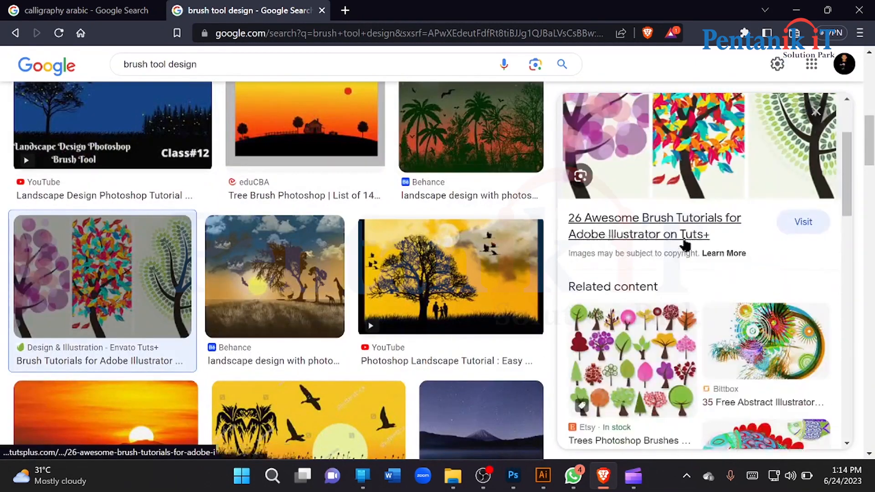
scroll(715, 279, "down", 7)
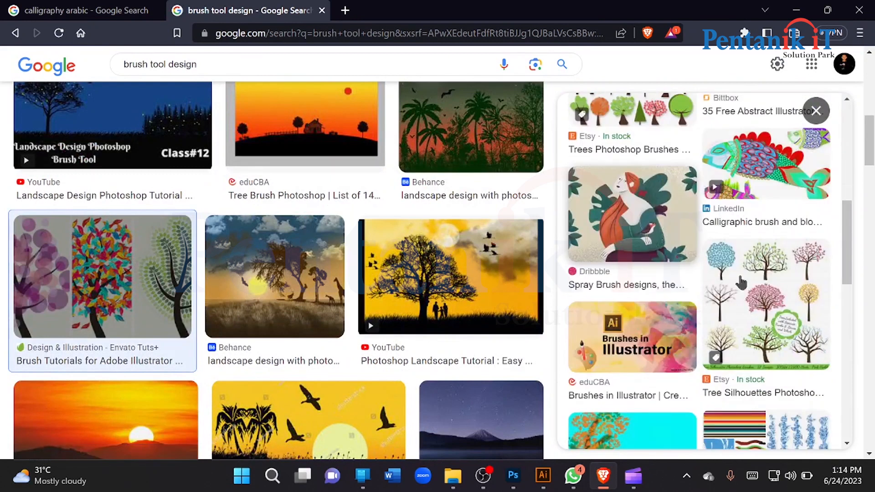
Preview the Etsy Tree Silhouettes brush image and the related Etsy brush set of tree trunks, leaves and hearts
left_click(784, 306)
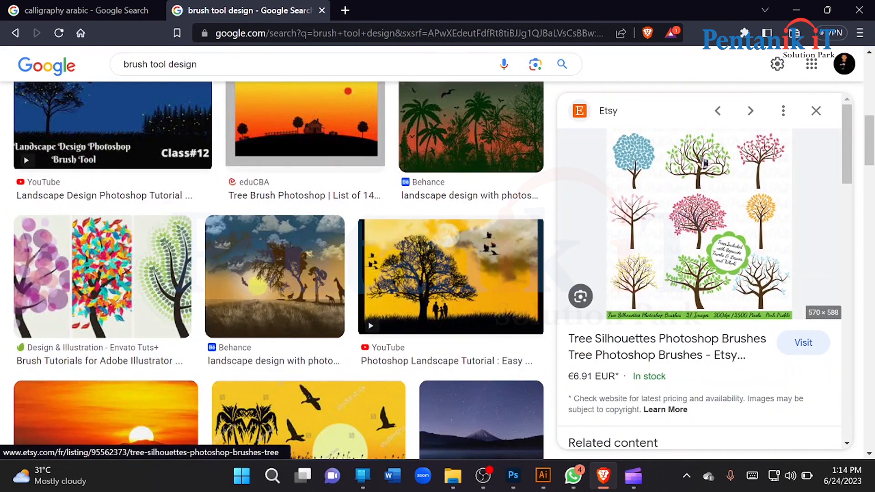
scroll(701, 182, "down", 4)
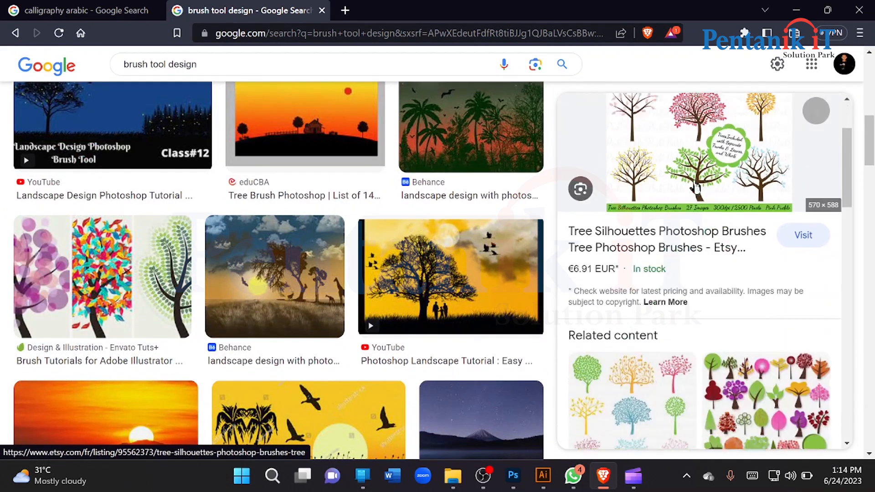
scroll(439, 267, "down", 3)
scroll(684, 273, "down", 4)
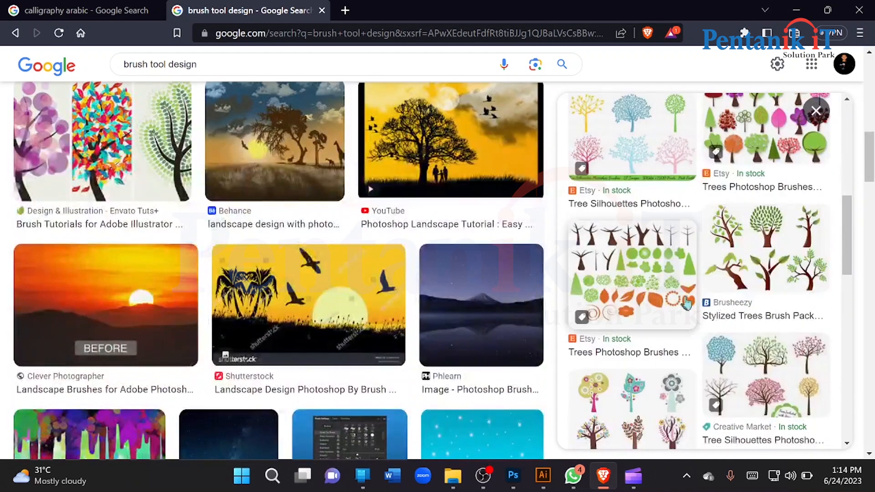
left_click(637, 271)
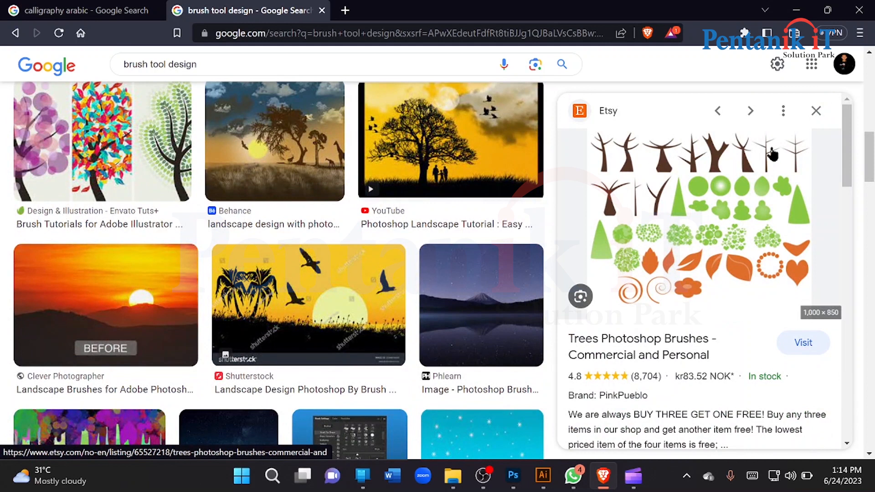
Browse further image results and preview the Shutterstock sunset landscape with the panther and deer silhouettes and its related images
scroll(437, 203, "down", 4)
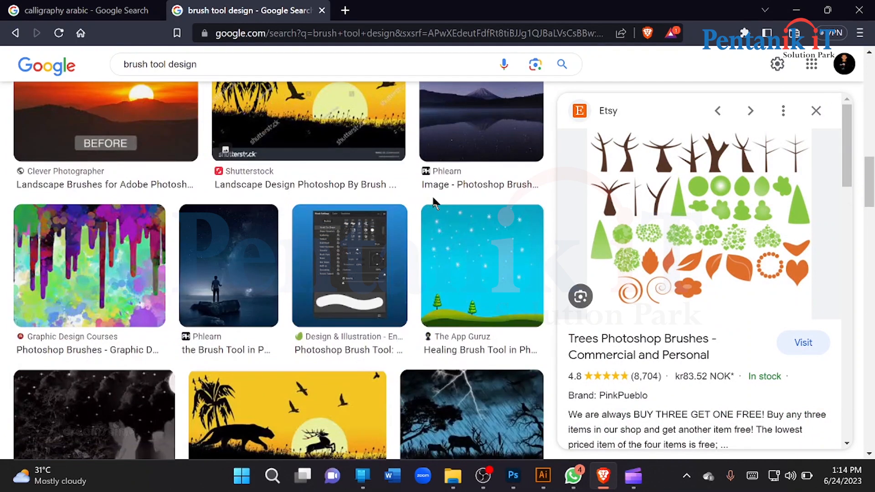
scroll(434, 201, "down", 3)
scroll(433, 204, "up", 2)
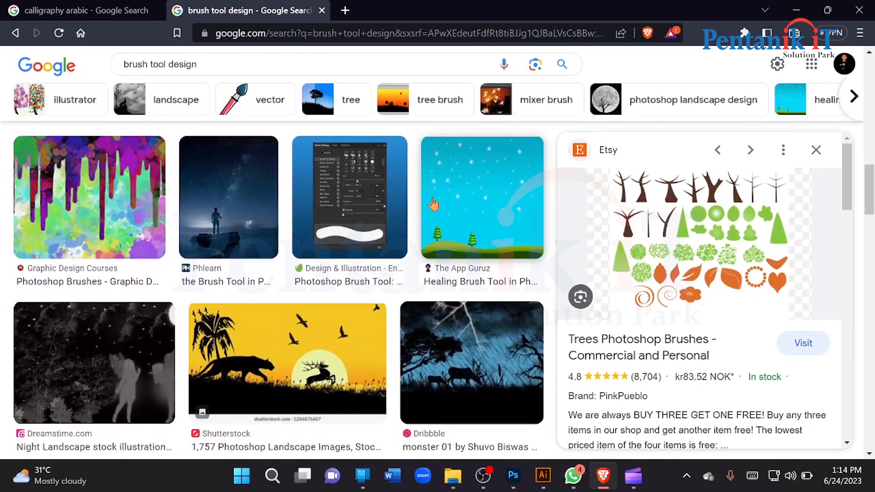
scroll(167, 212, "down", 3)
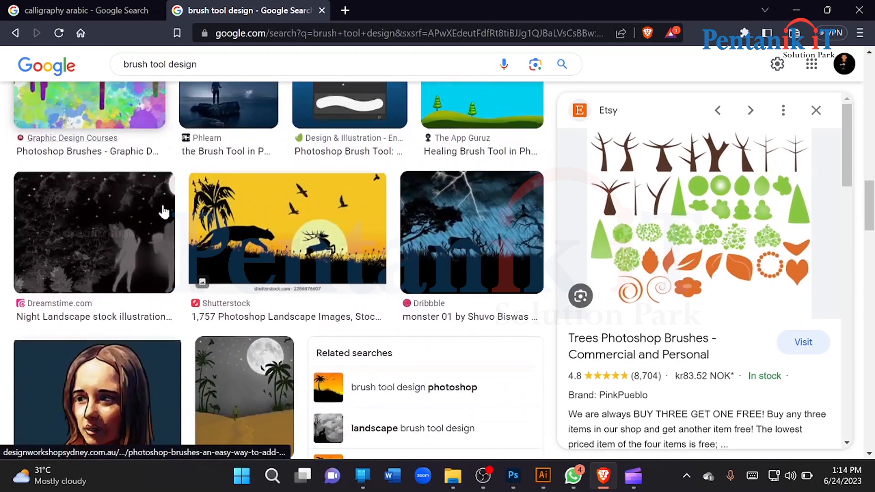
left_click(283, 219)
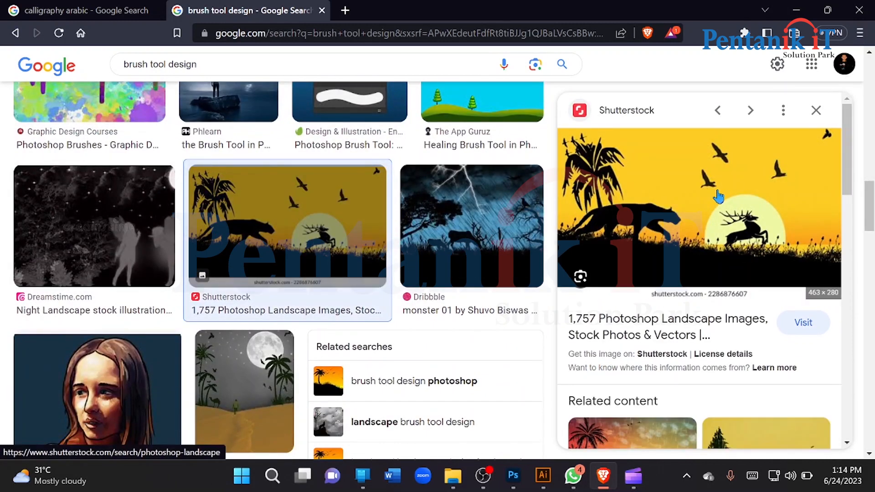
scroll(718, 196, "down", 2)
scroll(715, 195, "down", 3)
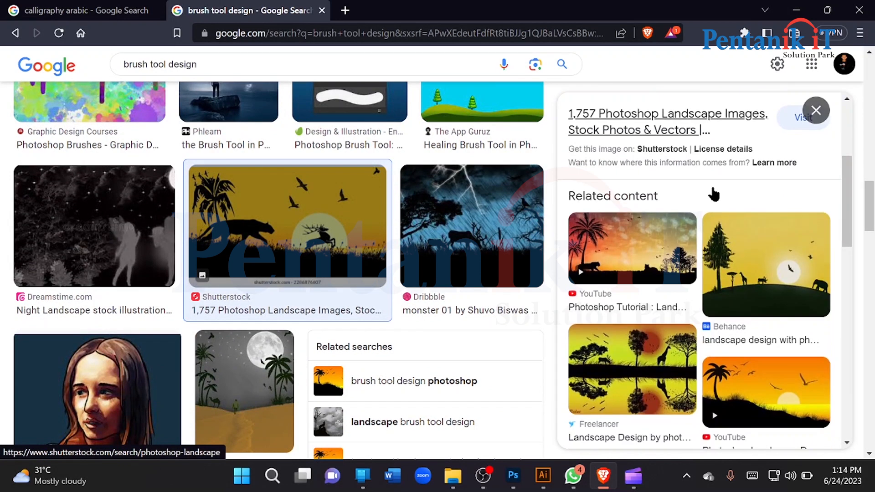
Find and preview the Freepik vector of a couple on the beach in silhouette, including its related images
scroll(363, 236, "down", 4)
scroll(363, 239, "down", 6)
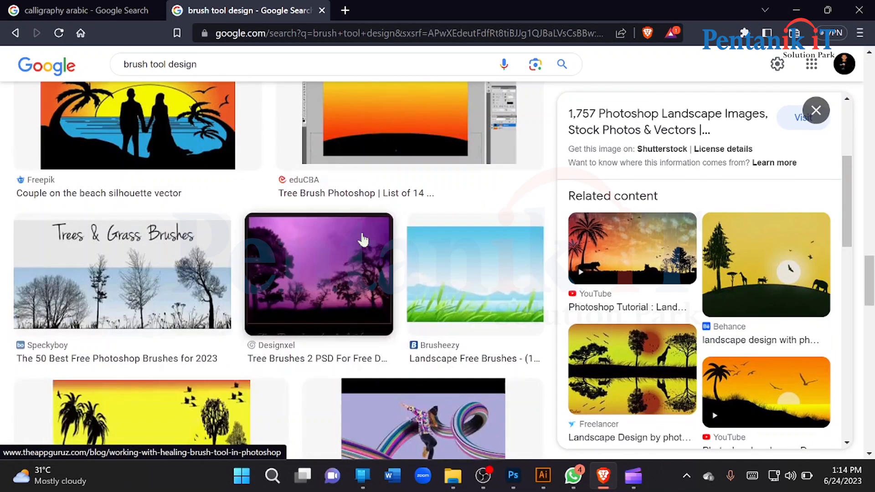
left_click(62, 129)
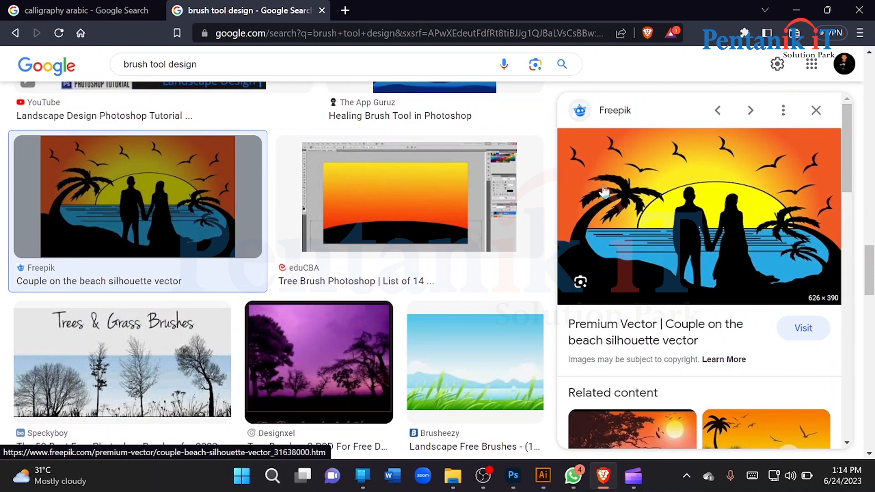
scroll(799, 195, "down", 4)
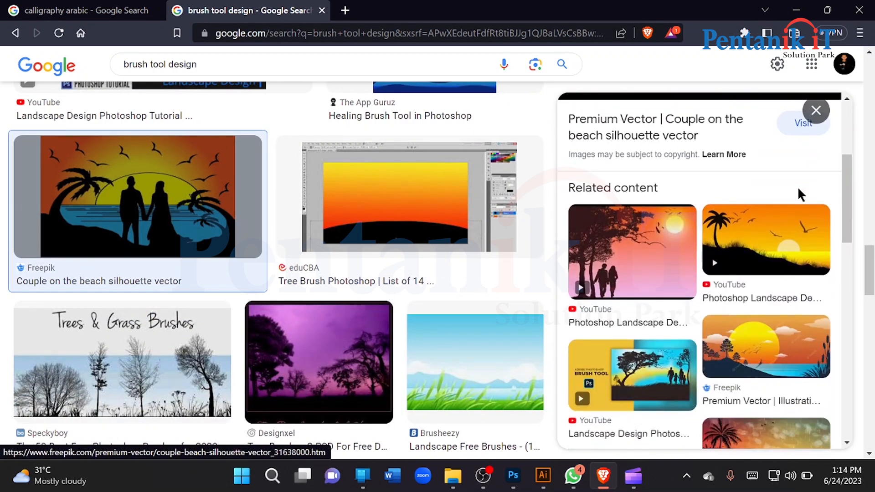
Preview the Brusheezy Landscape Free Brushes image of grass in front of distant mountains
scroll(274, 224, "down", 3)
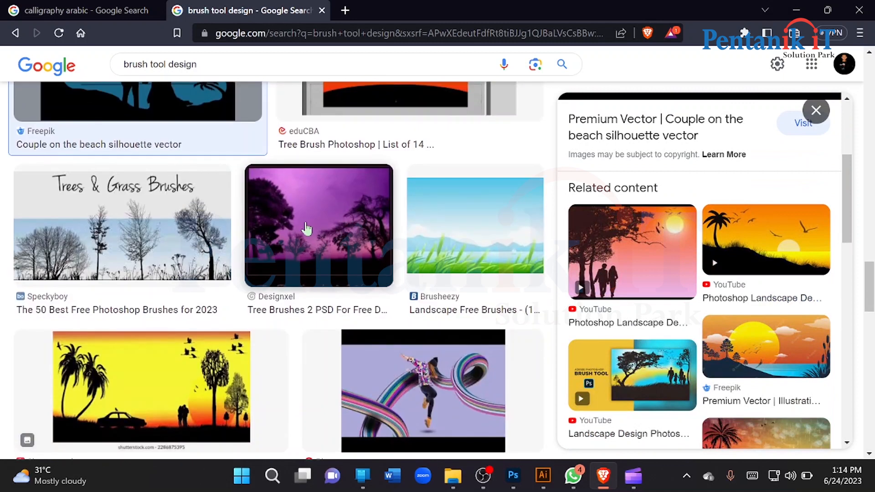
scroll(306, 228, "down", 4)
left_click(474, 107)
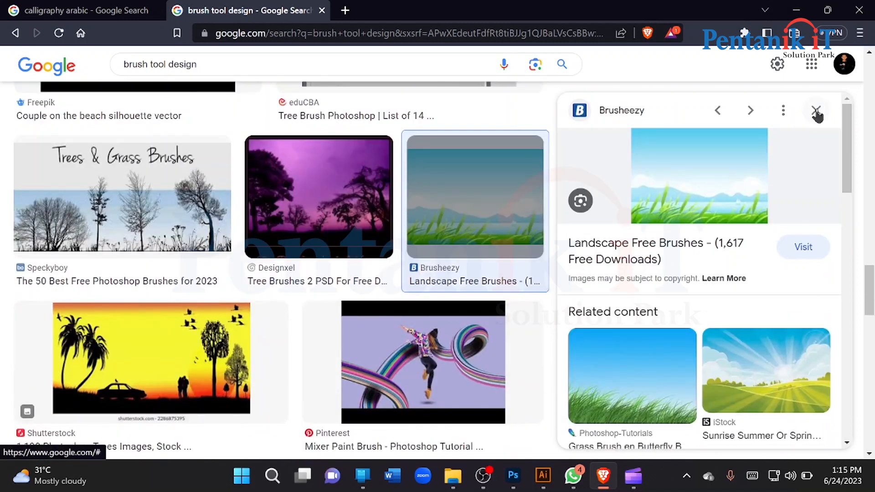
Close the image preview and switch to Illustrator's blank Untitled-2 document
left_click(816, 111)
left_click(540, 478)
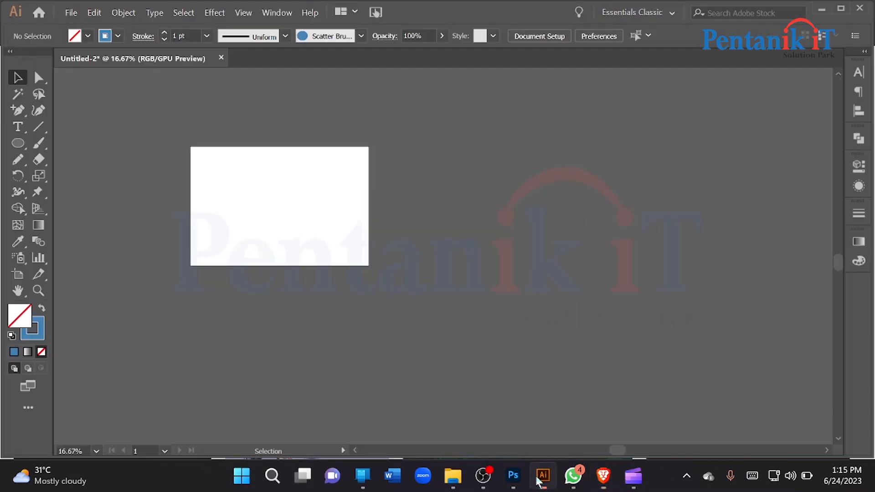
left_click_drag(280, 230, 393, 274)
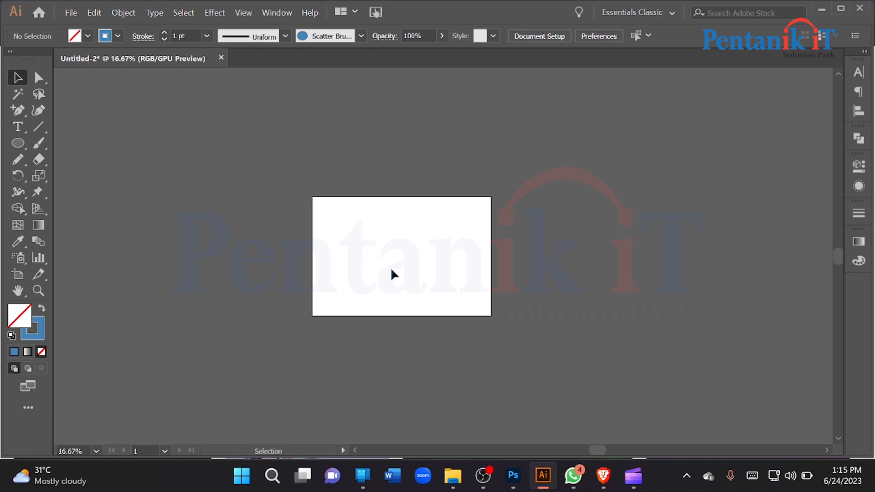